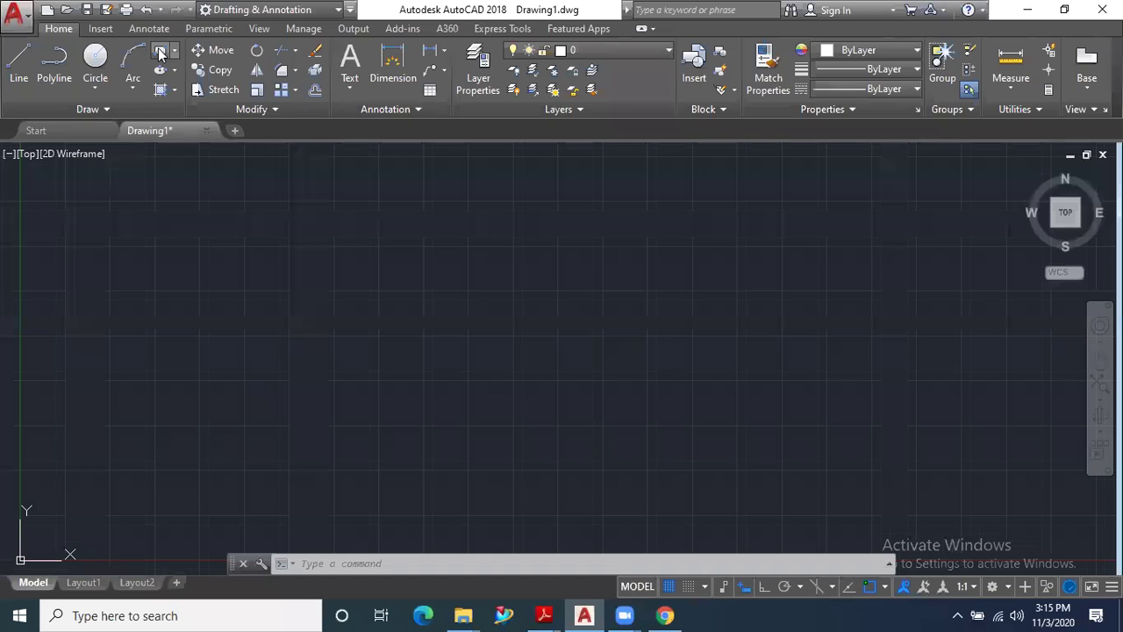
Start the RECTANG command from the Home tab's Draw panel.
{"action": "left_click", "coordinate": [158, 49]}
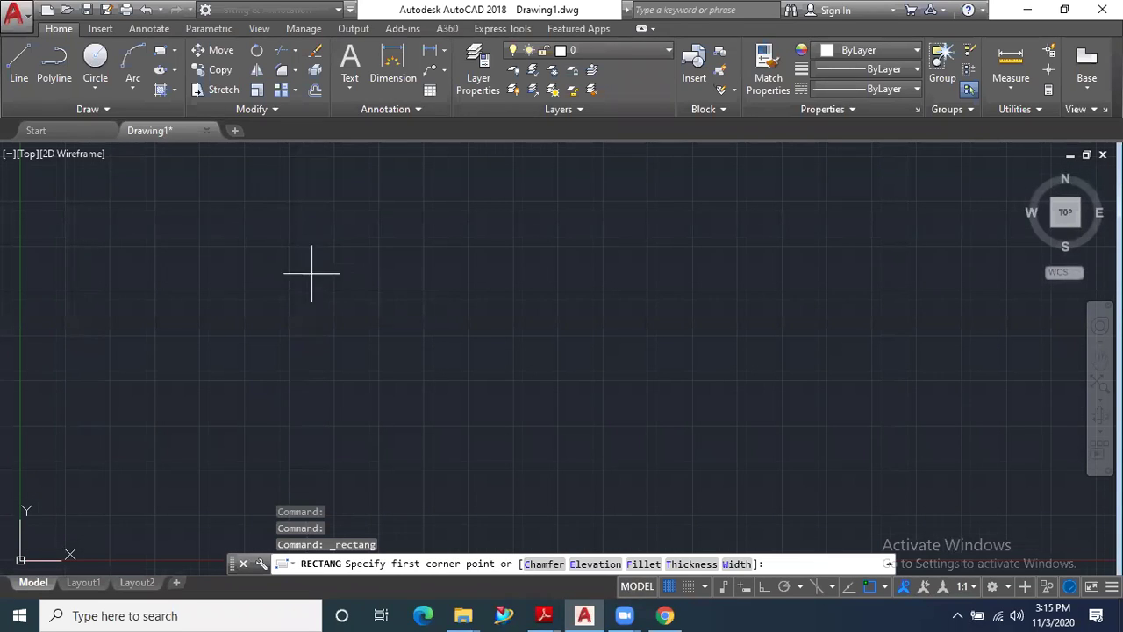
Place the rectangle's first corner and enter dimensions of length 100 and width 80.
{"action": "left_click", "coordinate": [268, 246]}
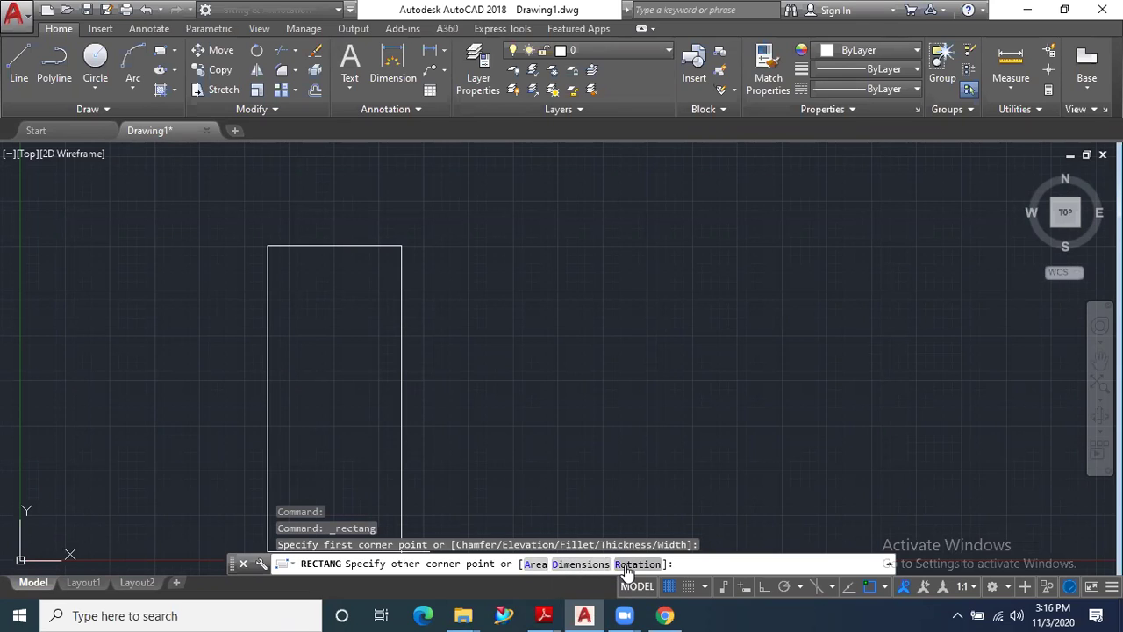
{"action": "left_click", "coordinate": [579, 566]}
{"action": "type", "text": "100"}
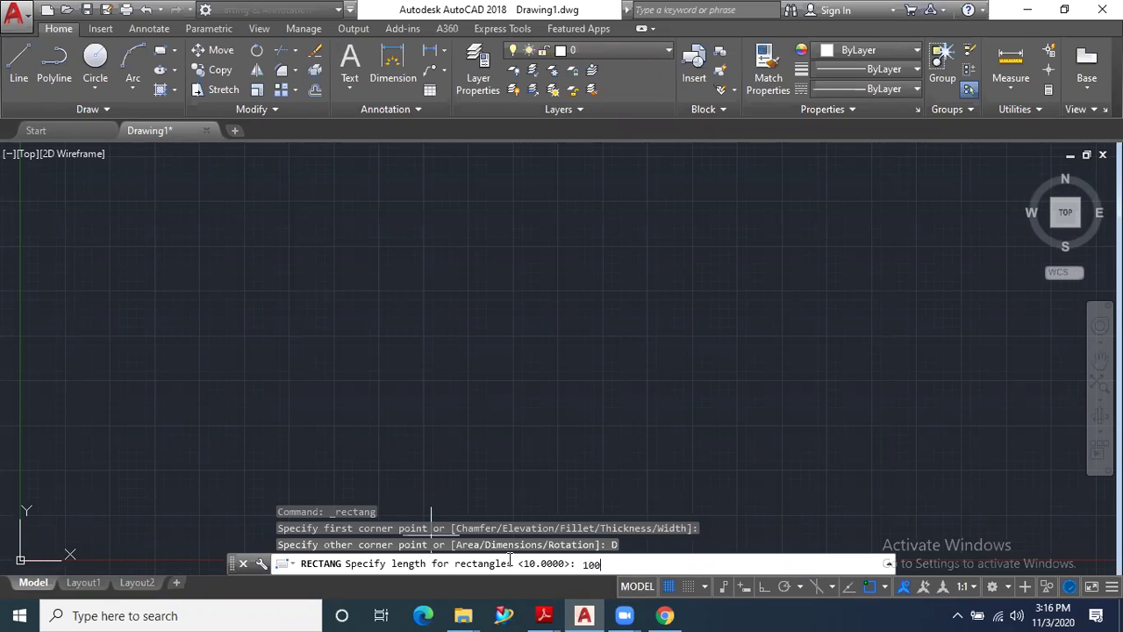
{"action": "key", "text": "Return"}
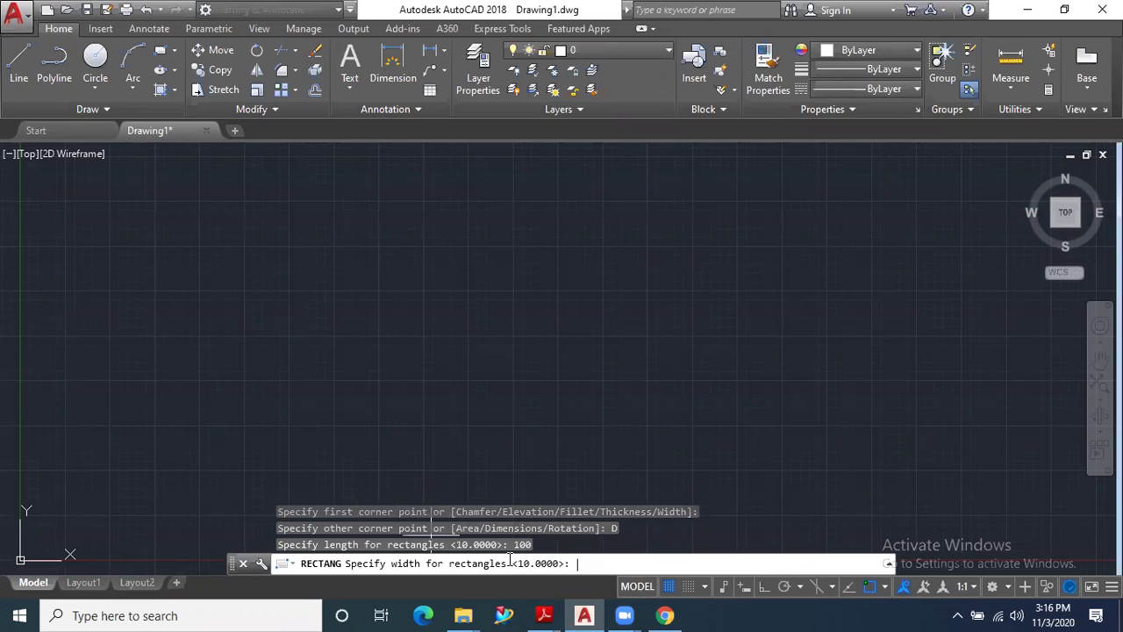
{"action": "type", "text": "80"}
{"action": "key", "text": "Return"}
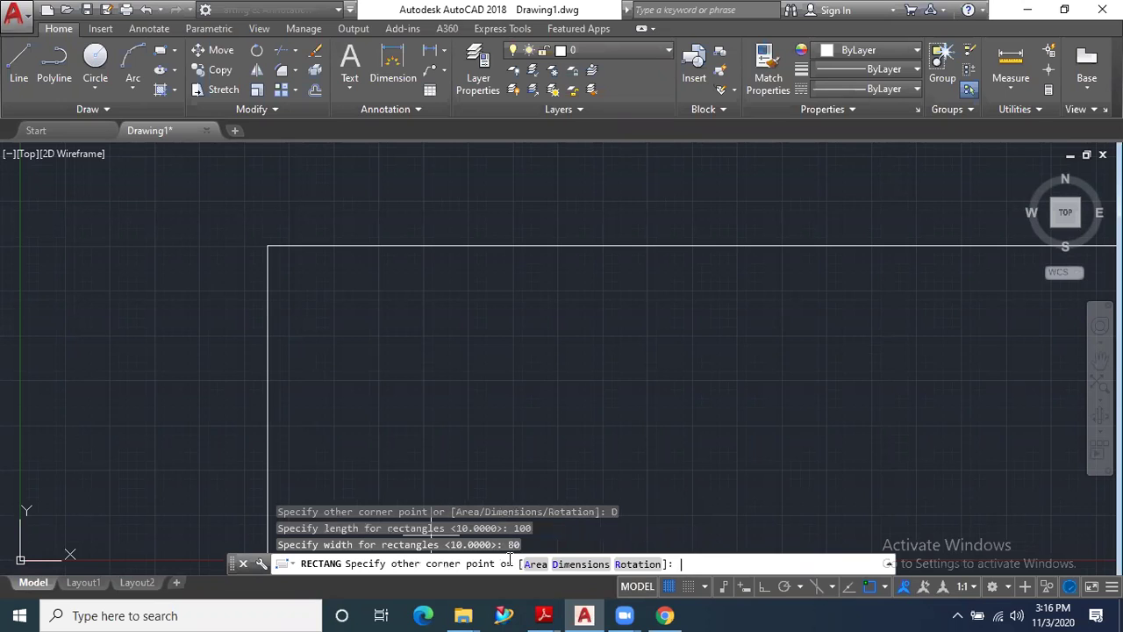
{"action": "scroll", "coordinate": [522, 383], "scroll_direction": "down", "scroll_amount": 4}
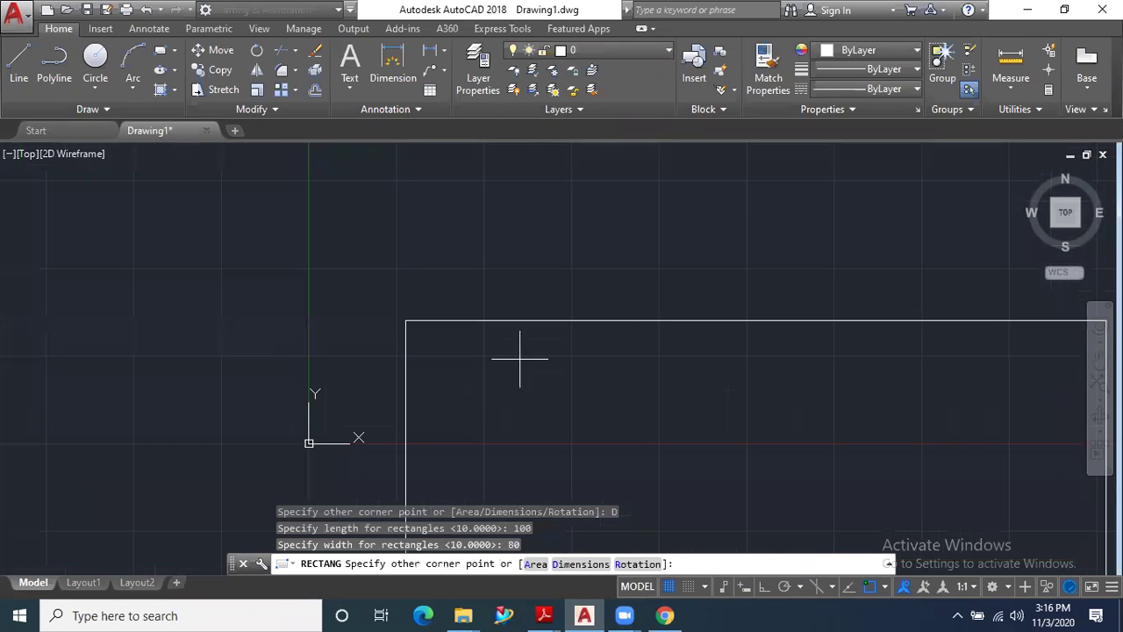
{"action": "left_click", "coordinate": [1067, 218]}
{"action": "scroll", "coordinate": [471, 325], "scroll_direction": "down", "scroll_amount": 5}
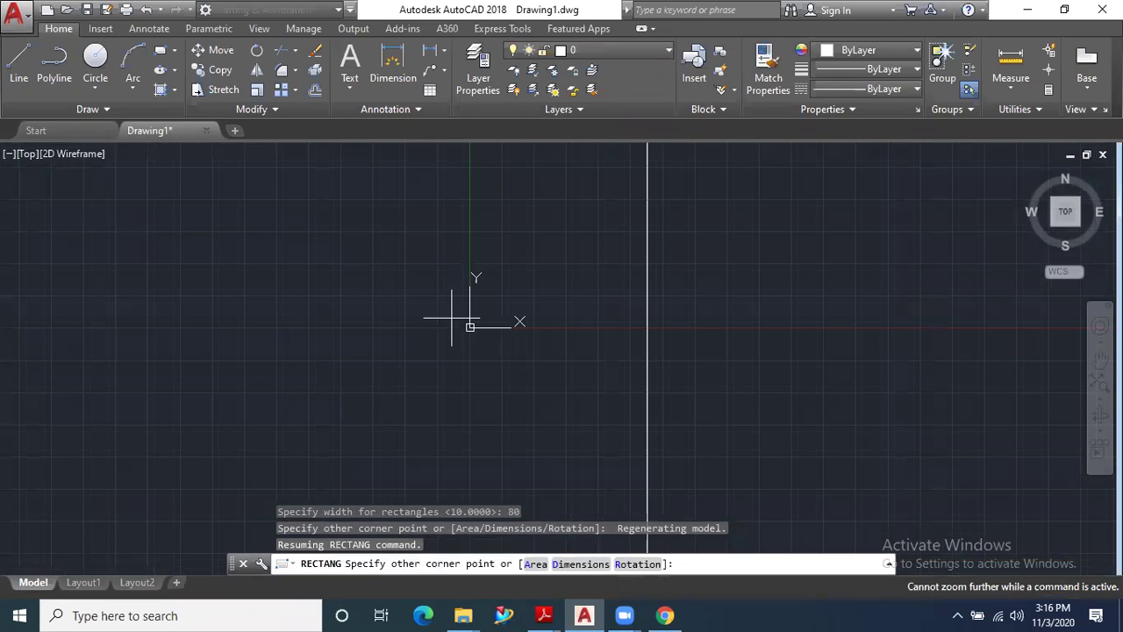
Finish the 100 by 80 rectangle and move the UCS origin to a new point.
{"action": "left_click", "coordinate": [518, 263]}
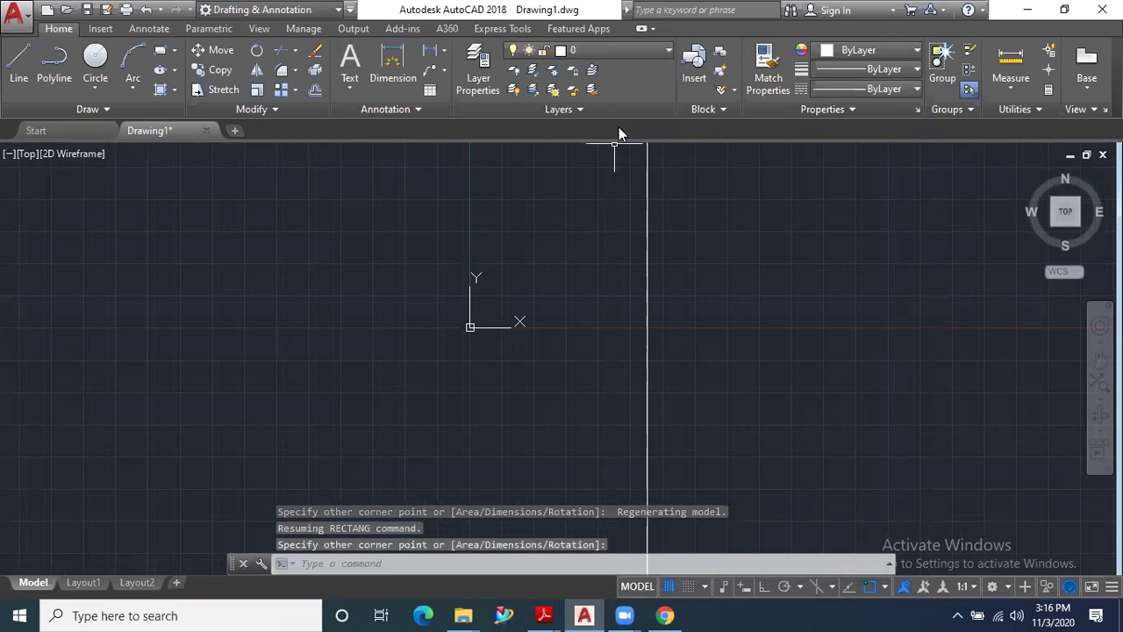
{"action": "left_click", "coordinate": [1065, 211]}
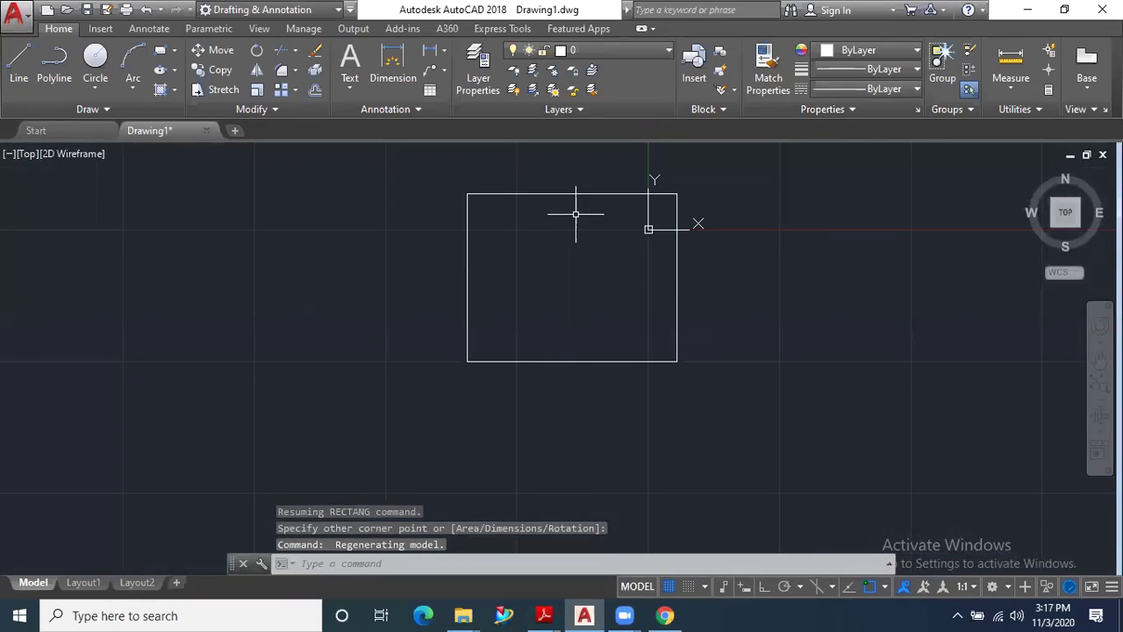
{"action": "right_click", "coordinate": [647, 229]}
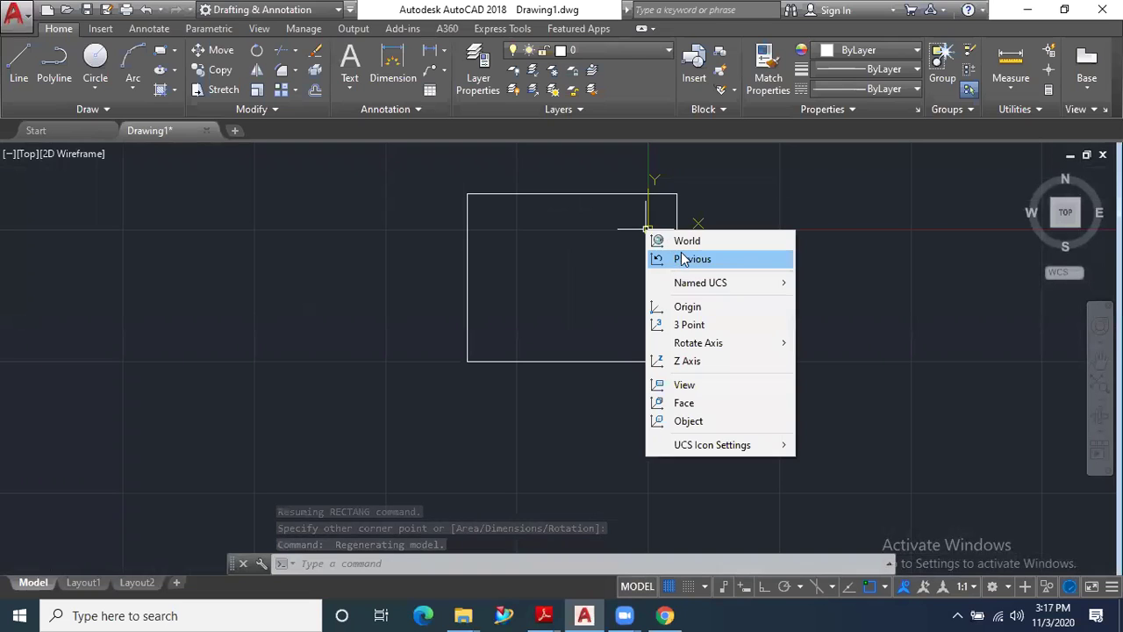
{"action": "left_click", "coordinate": [687, 306]}
{"action": "left_click", "coordinate": [213, 460]}
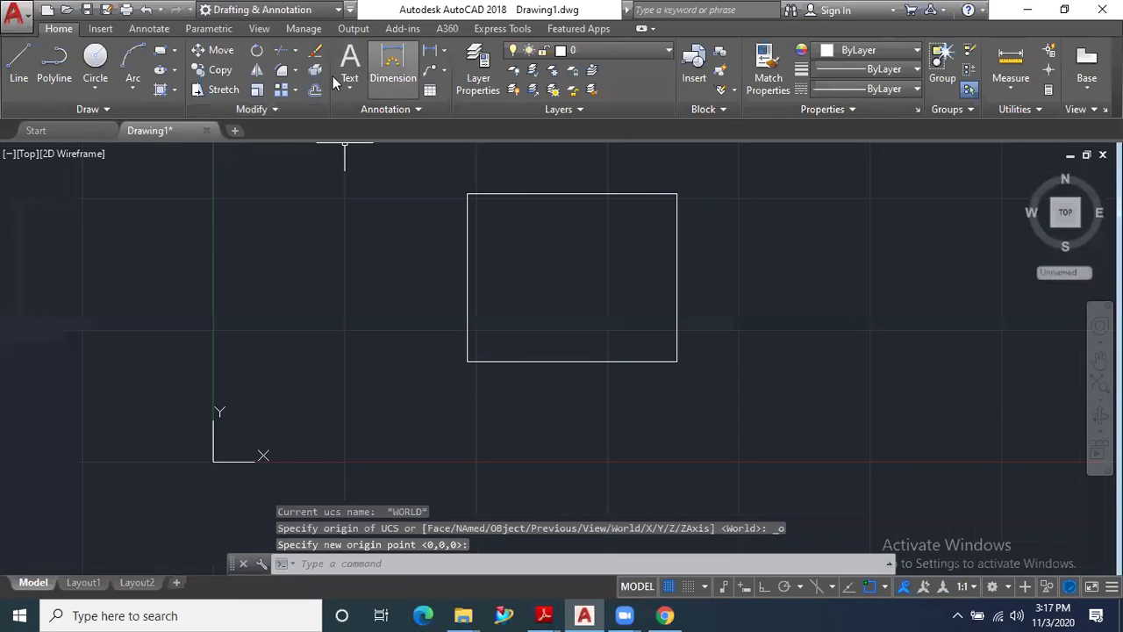
Add linear dimensions of 100 on the bottom edge and 80 on the right edge.
{"action": "left_click", "coordinate": [429, 50]}
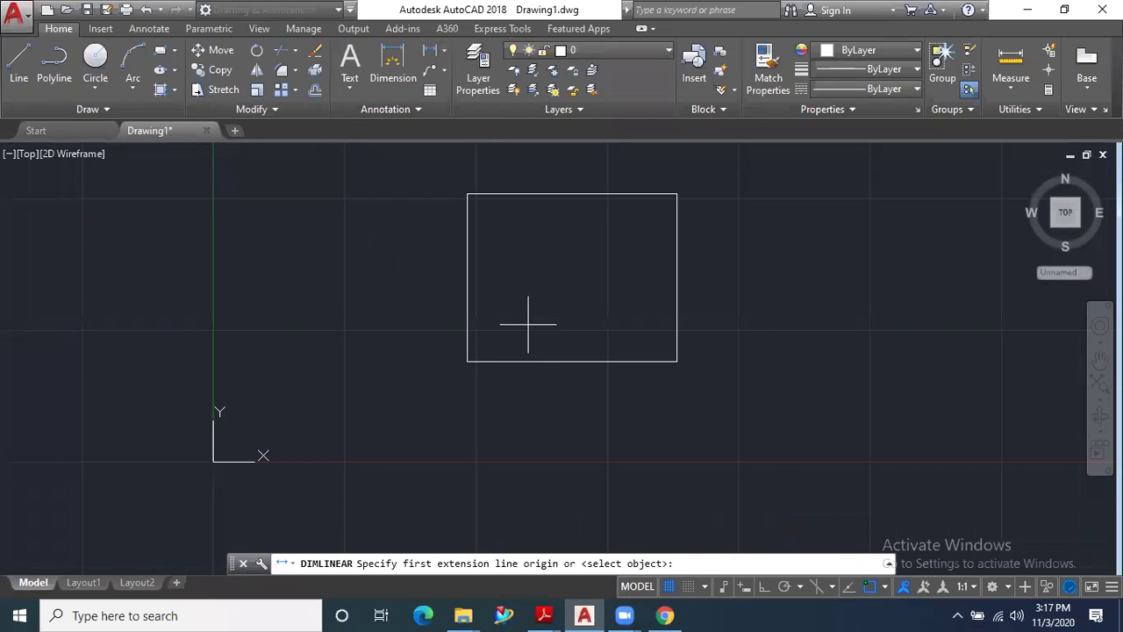
{"action": "left_click", "coordinate": [531, 350]}
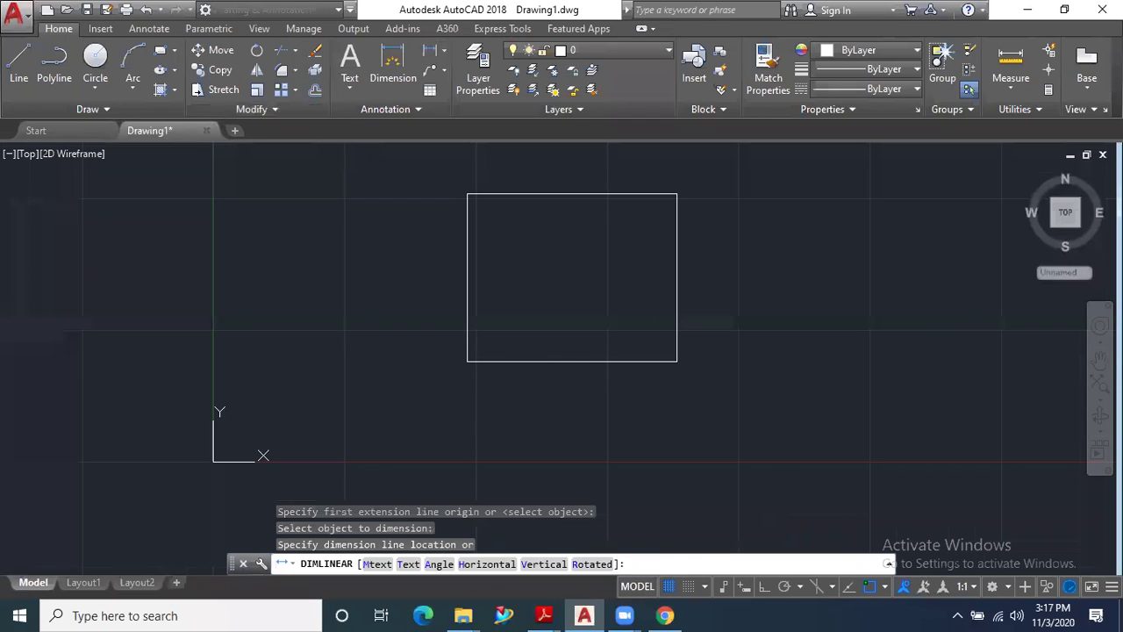
{"action": "left_click", "coordinate": [540, 380]}
{"action": "key", "text": "Return"}
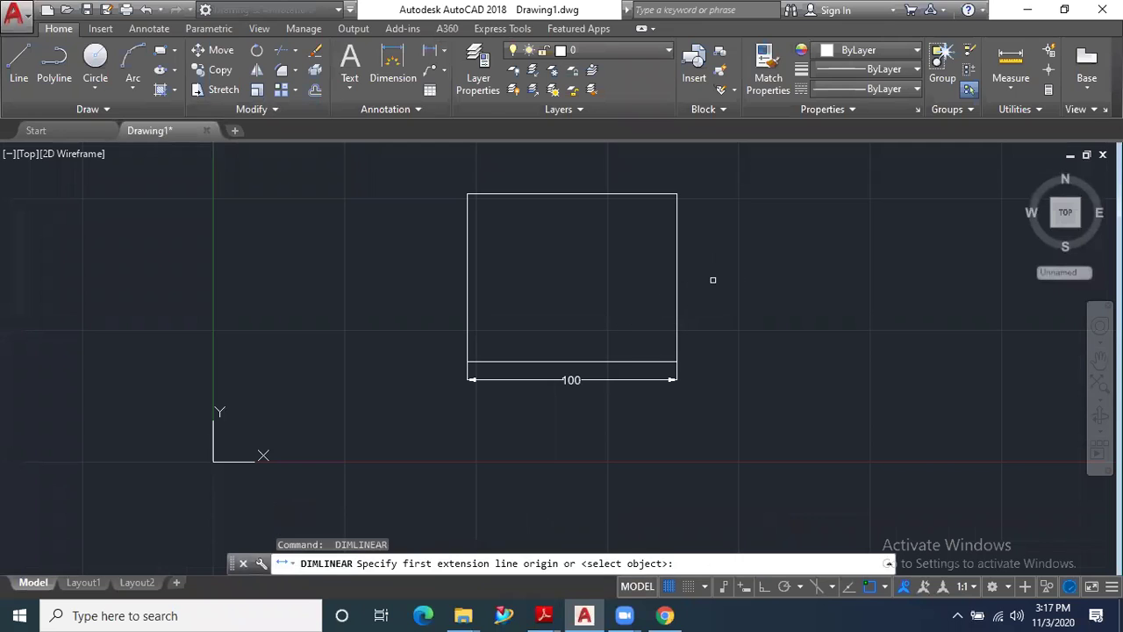
{"action": "key", "text": "Return"}
{"action": "left_click", "coordinate": [676, 268]}
{"action": "left_click", "coordinate": [712, 277]}
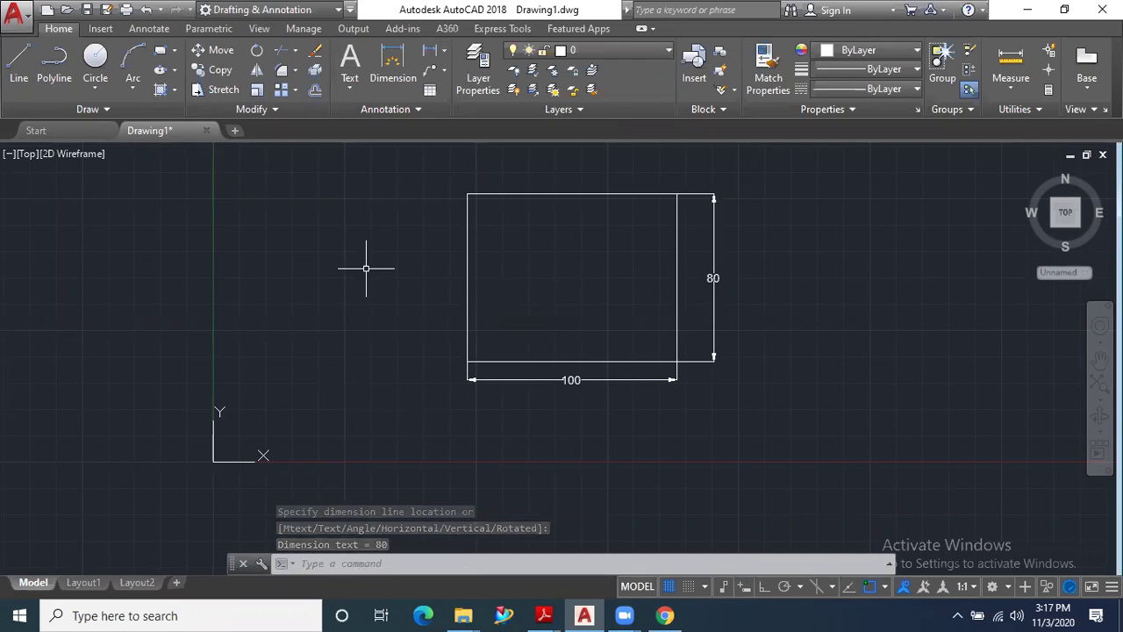
{"action": "left_click", "coordinate": [162, 54]}
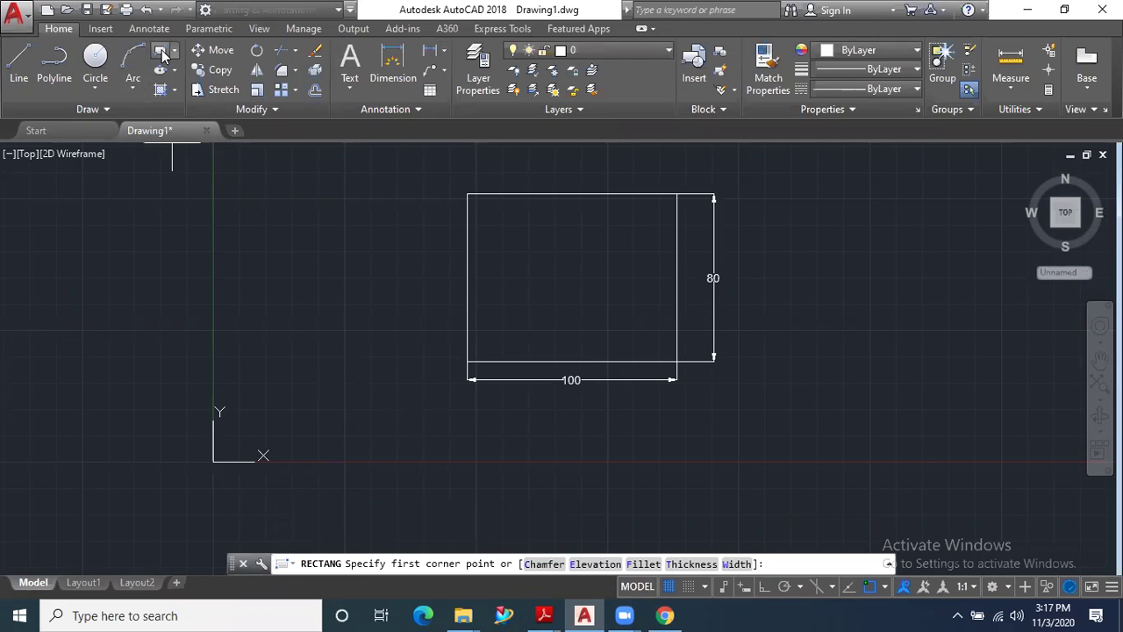
Draw a second rectangle from an area of 1000 with a width of 40.
{"action": "scroll", "coordinate": [241, 360], "scroll_direction": "down", "scroll_amount": 1}
{"action": "scroll", "coordinate": [722, 304], "scroll_direction": "up", "scroll_amount": 2}
{"action": "left_click", "coordinate": [521, 225]}
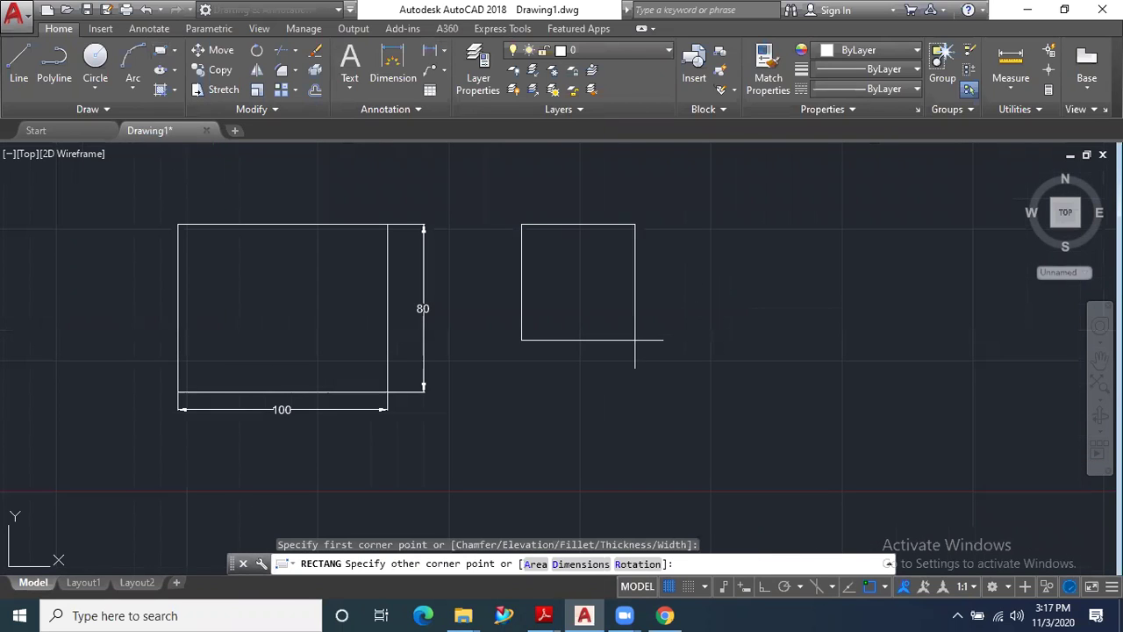
{"action": "left_click", "coordinate": [535, 564]}
{"action": "type", "text": "1000"}
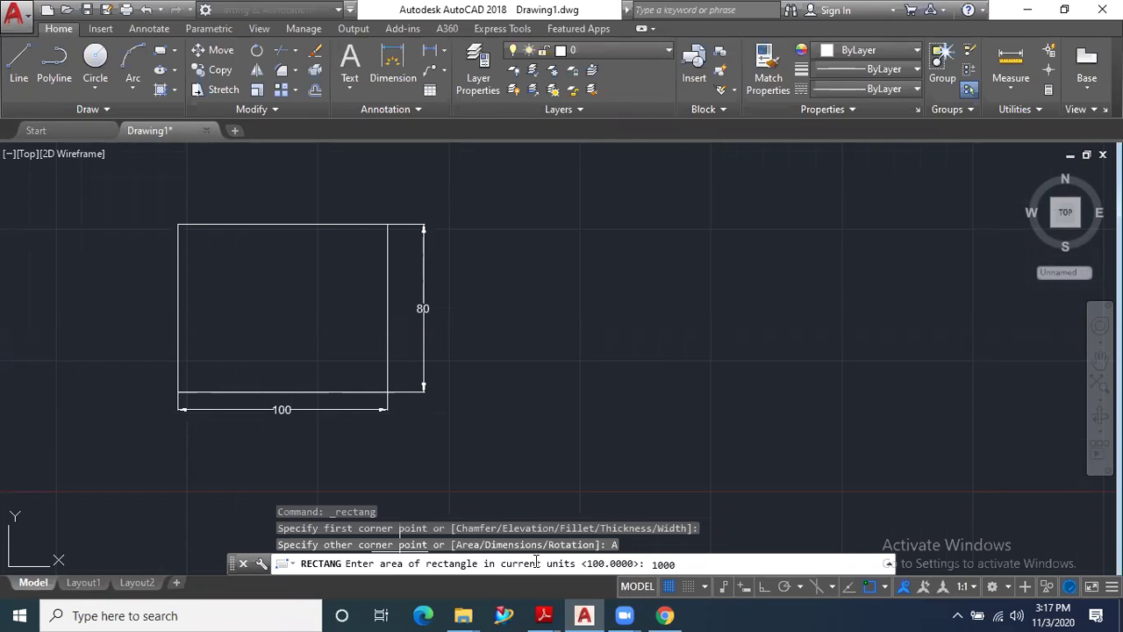
{"action": "key", "text": "Return"}
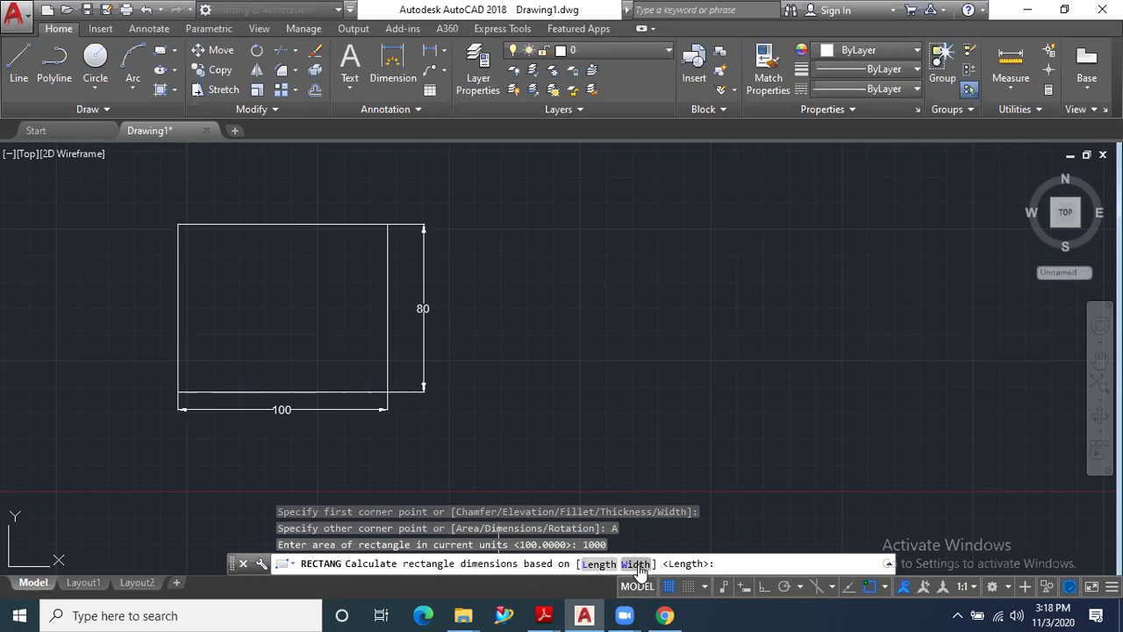
{"action": "left_click", "coordinate": [636, 564]}
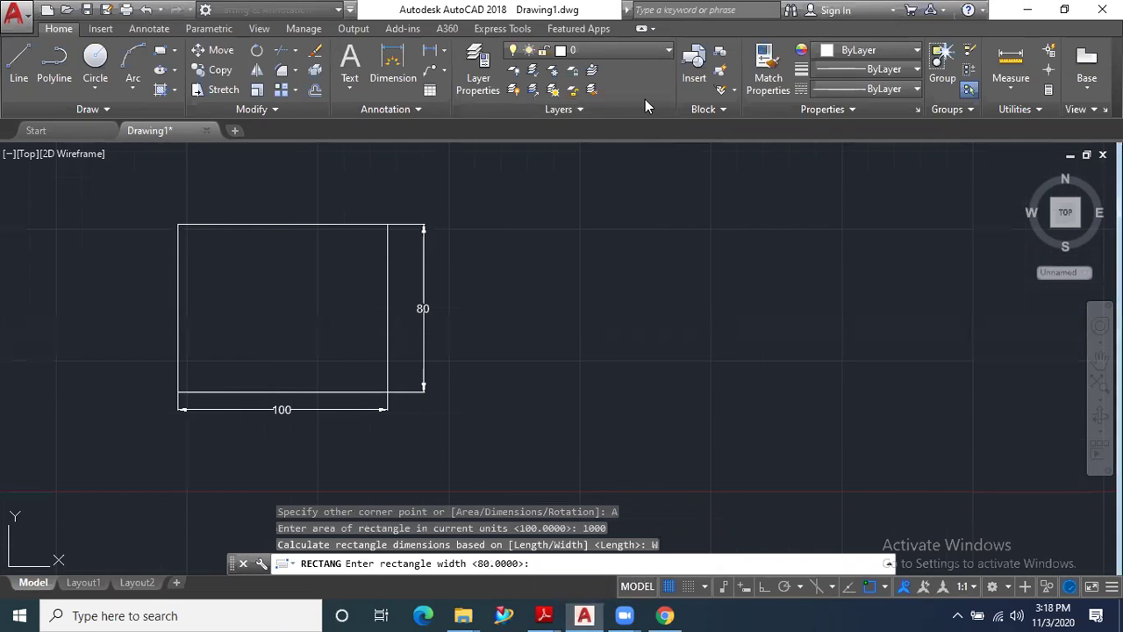
{"action": "type", "text": "40"}
{"action": "key", "text": "Return"}
{"action": "scroll", "coordinate": [636, 360], "scroll_direction": "down", "scroll_amount": 1}
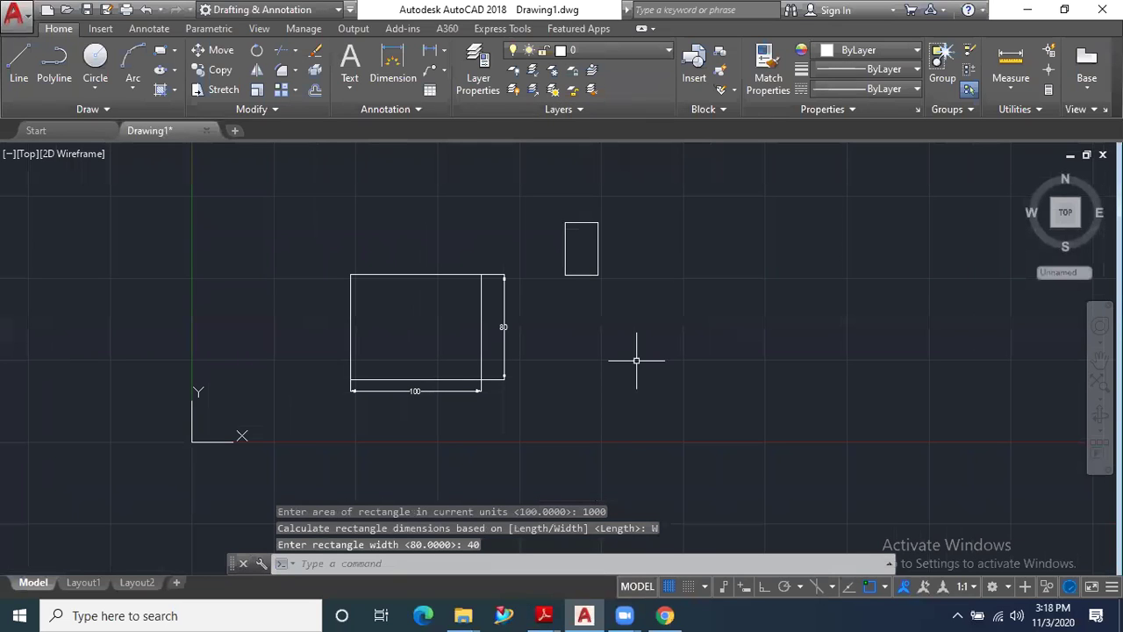
{"action": "scroll", "coordinate": [636, 360], "scroll_direction": "up", "scroll_amount": 3}
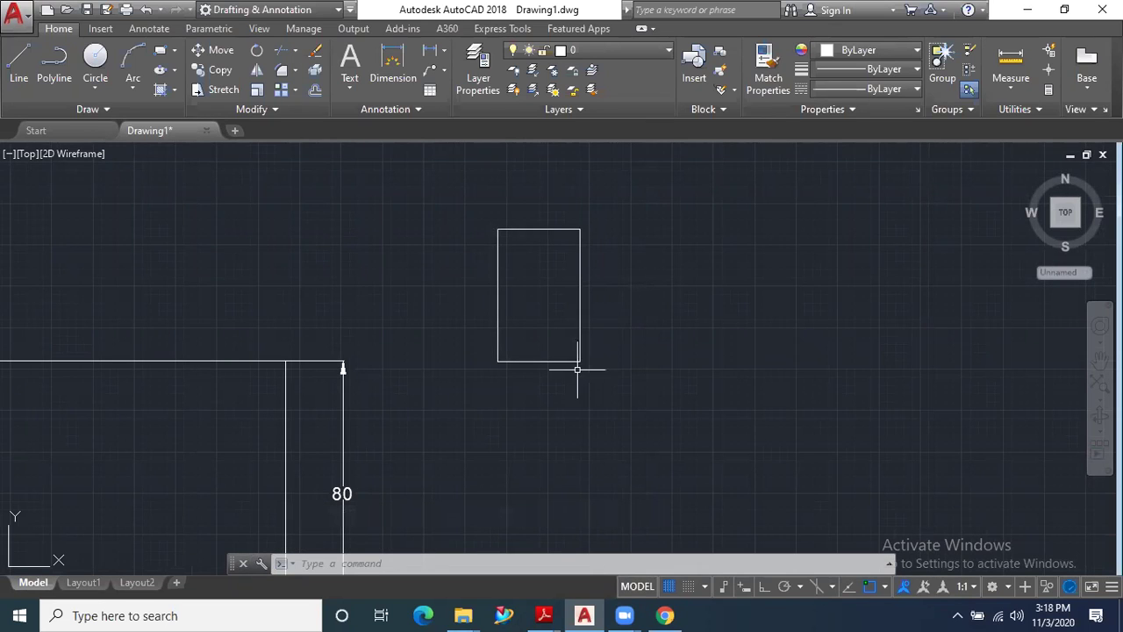
Dimension the small rectangle's right side as 40 and its bottom as 25.
{"action": "left_click", "coordinate": [430, 50]}
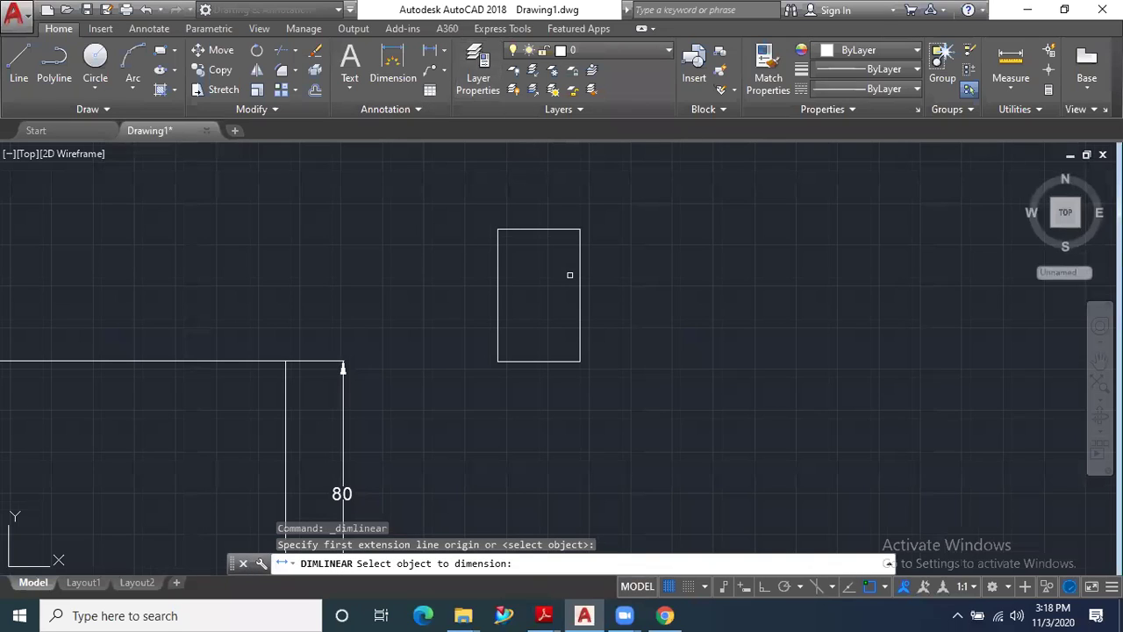
{"action": "left_click", "coordinate": [580, 274]}
{"action": "left_click", "coordinate": [609, 295]}
{"action": "left_click", "coordinate": [430, 50]}
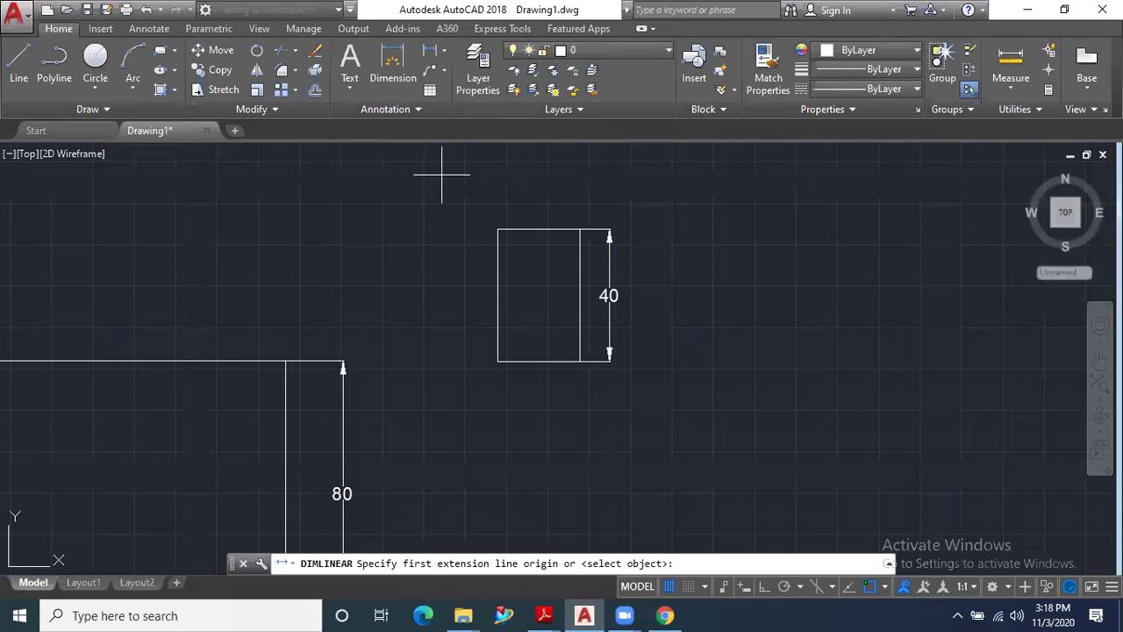
{"action": "key", "text": "Return"}
{"action": "left_click", "coordinate": [535, 361]}
{"action": "left_click", "coordinate": [553, 394]}
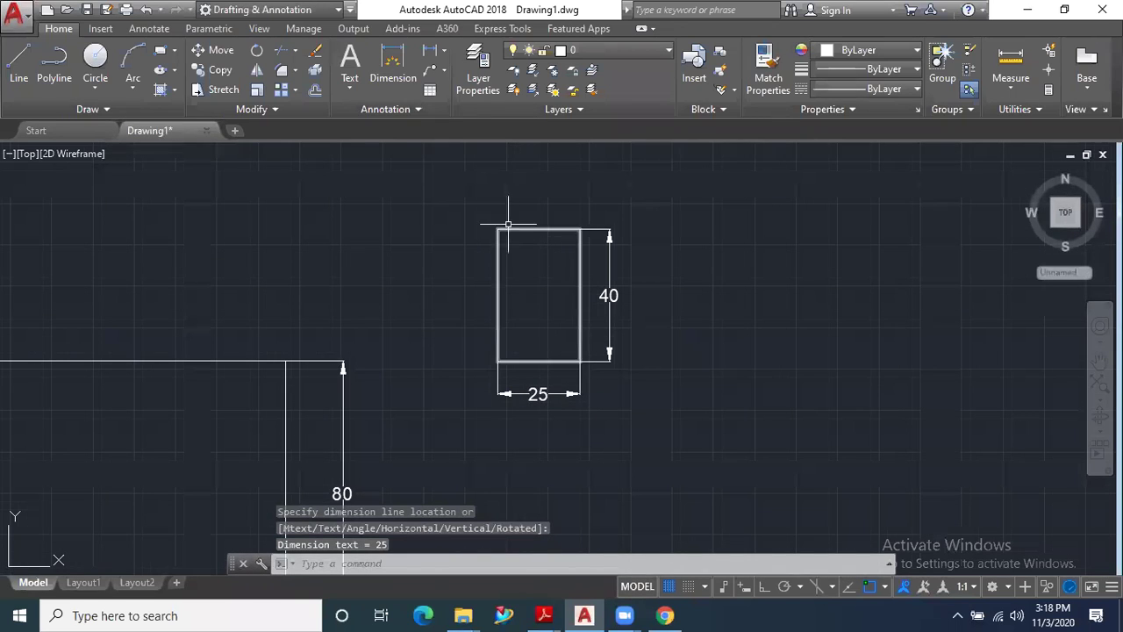
{"action": "scroll", "coordinate": [517, 220], "scroll_direction": "up", "scroll_amount": 1}
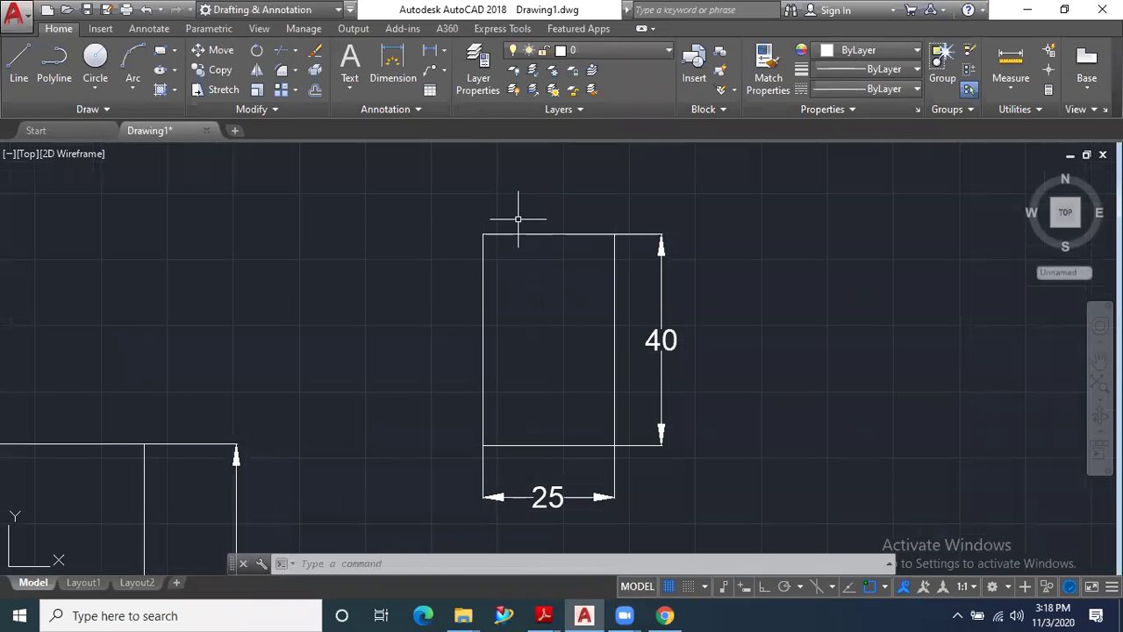
Measure the small rectangle's four corners with AREA: area 1000, perimeter 130.
{"action": "left_click", "coordinate": [333, 562]}
{"action": "type", "text": "a"}
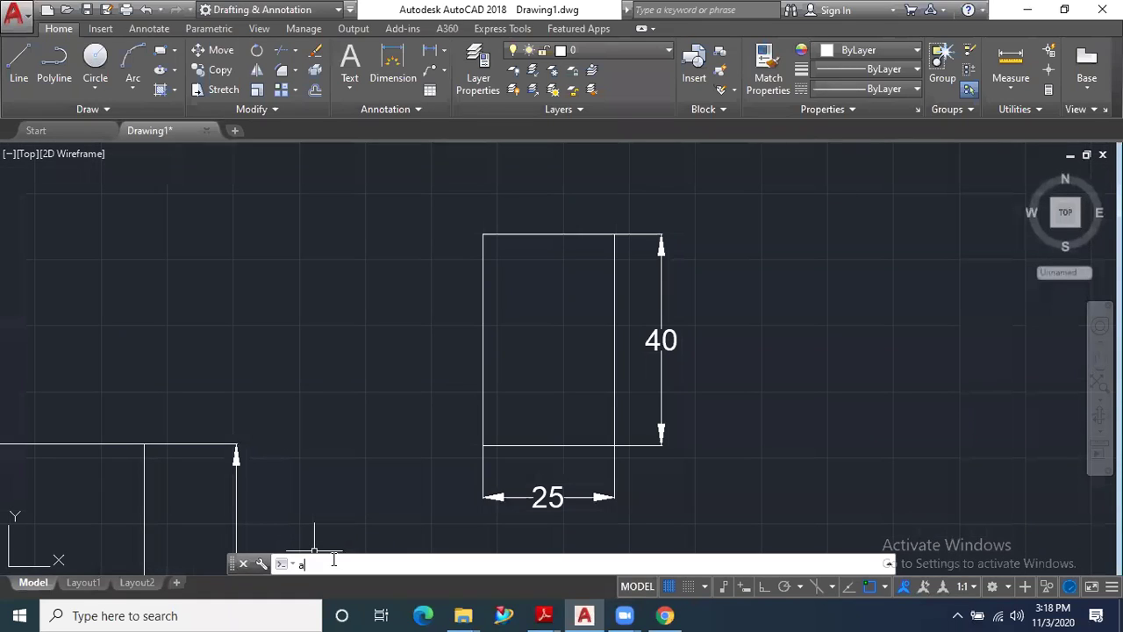
{"action": "type", "text": "re"}
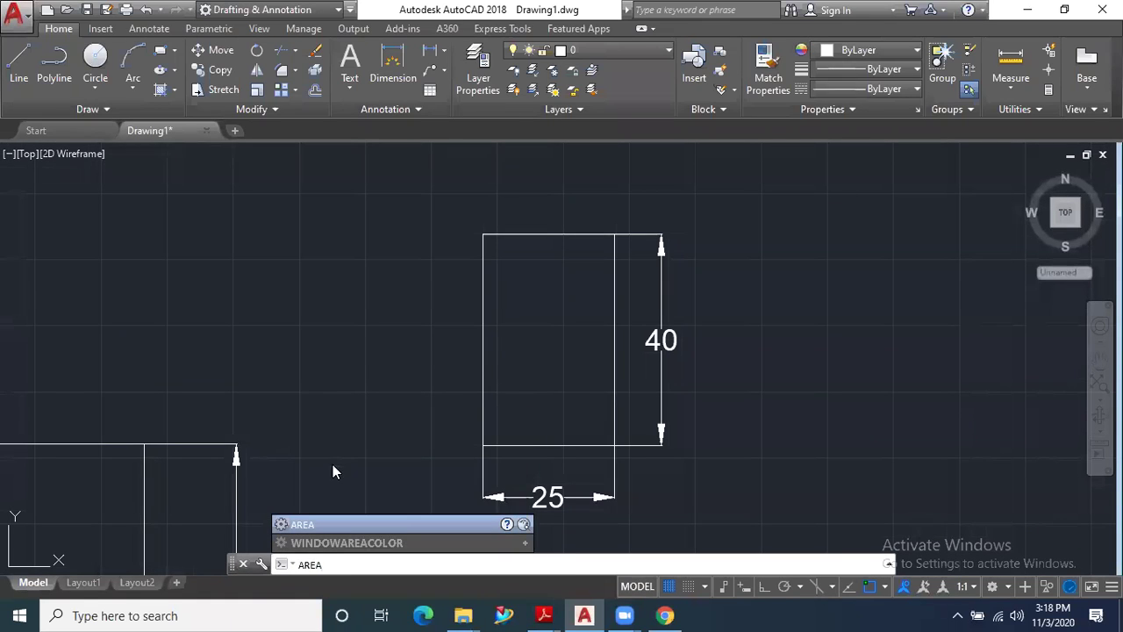
{"action": "key", "text": "Return"}
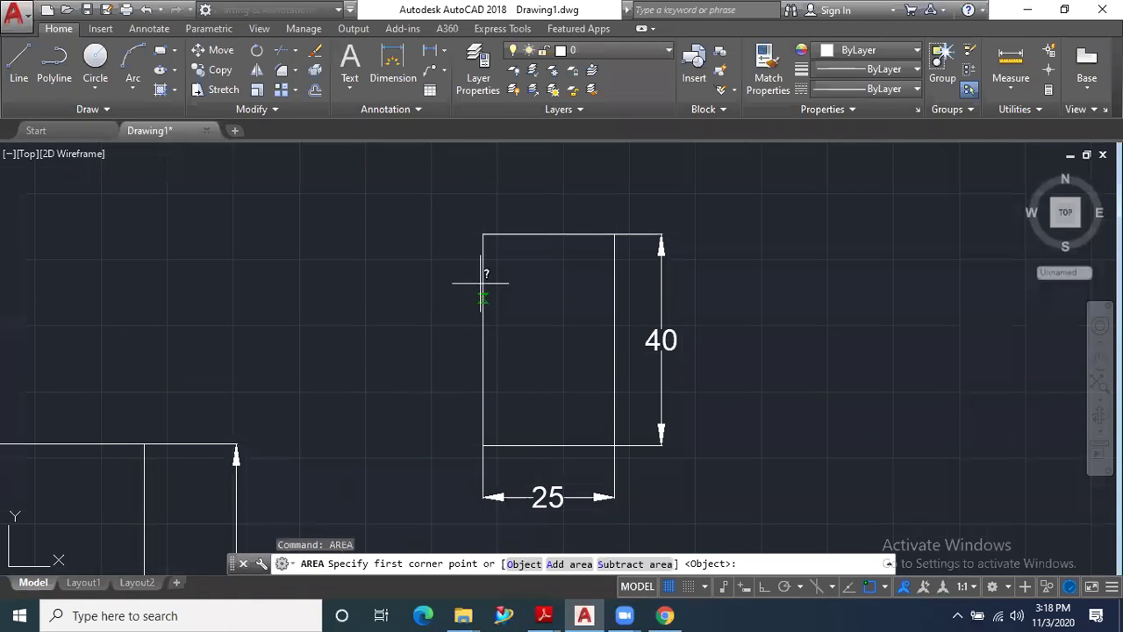
{"action": "left_click", "coordinate": [483, 234]}
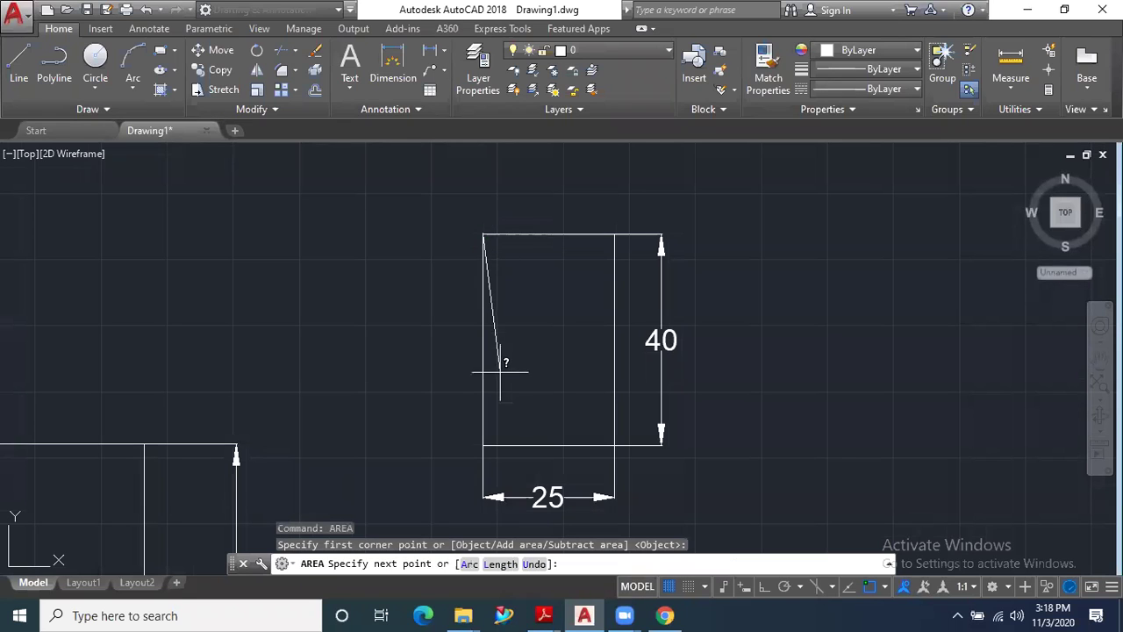
{"action": "left_click", "coordinate": [483, 445]}
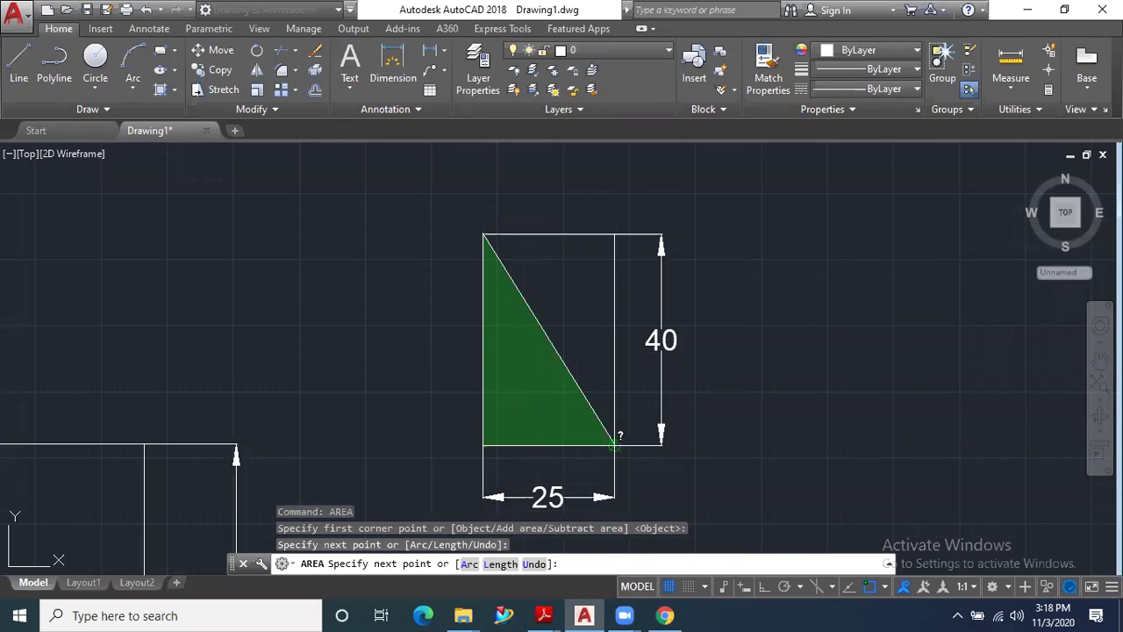
{"action": "left_click", "coordinate": [614, 445]}
{"action": "left_click", "coordinate": [614, 234]}
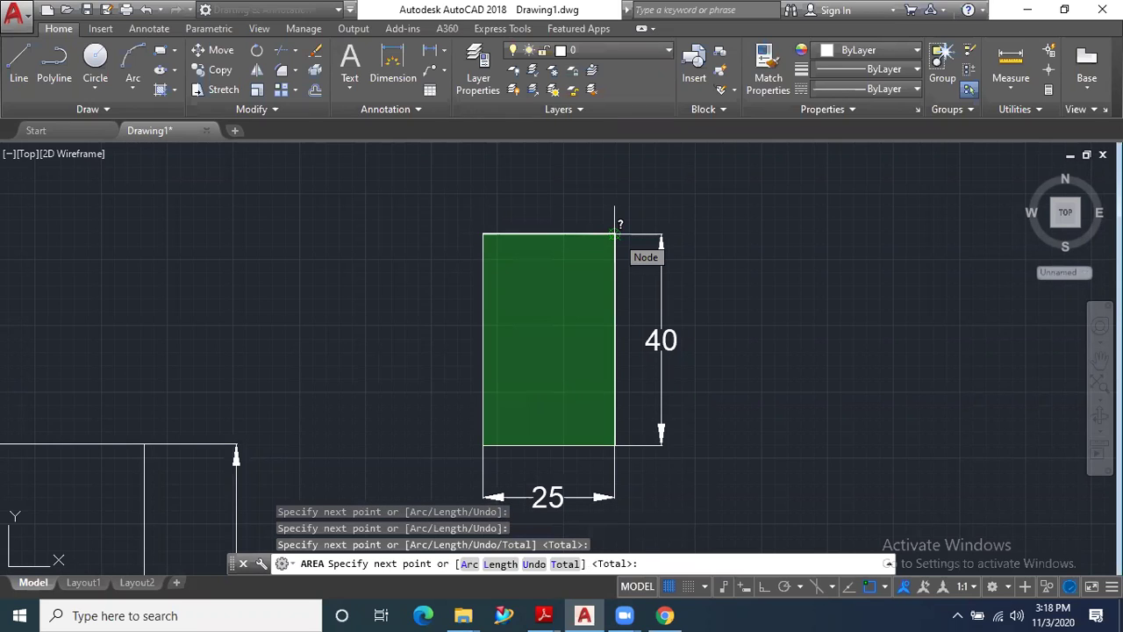
{"action": "key", "text": "Return"}
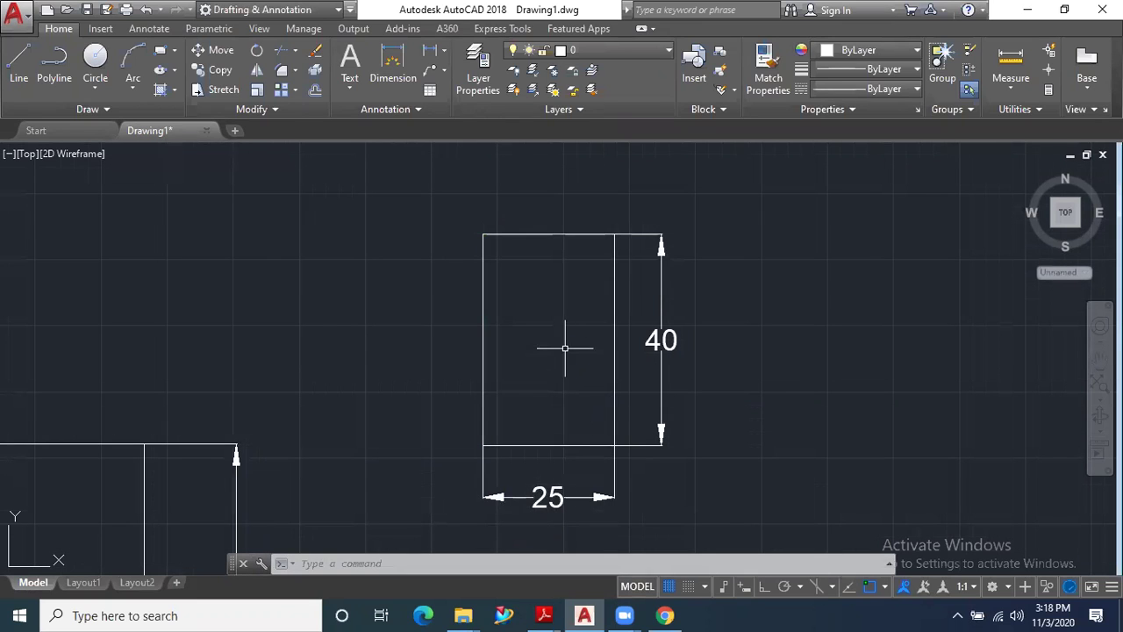
{"action": "scroll", "coordinate": [403, 313], "scroll_direction": "down", "scroll_amount": 1}
Draw a small rectangle rotated 45 degrees.
{"action": "scroll", "coordinate": [437, 300], "scroll_direction": "down", "scroll_amount": 1}
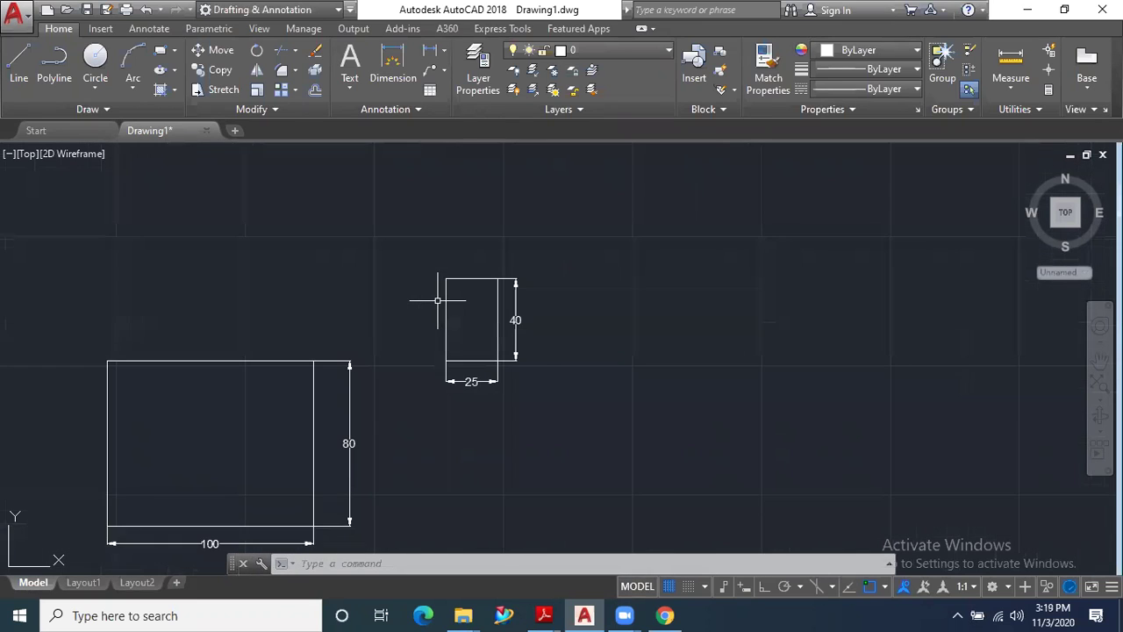
{"action": "scroll", "coordinate": [437, 300], "scroll_direction": "down", "scroll_amount": 1}
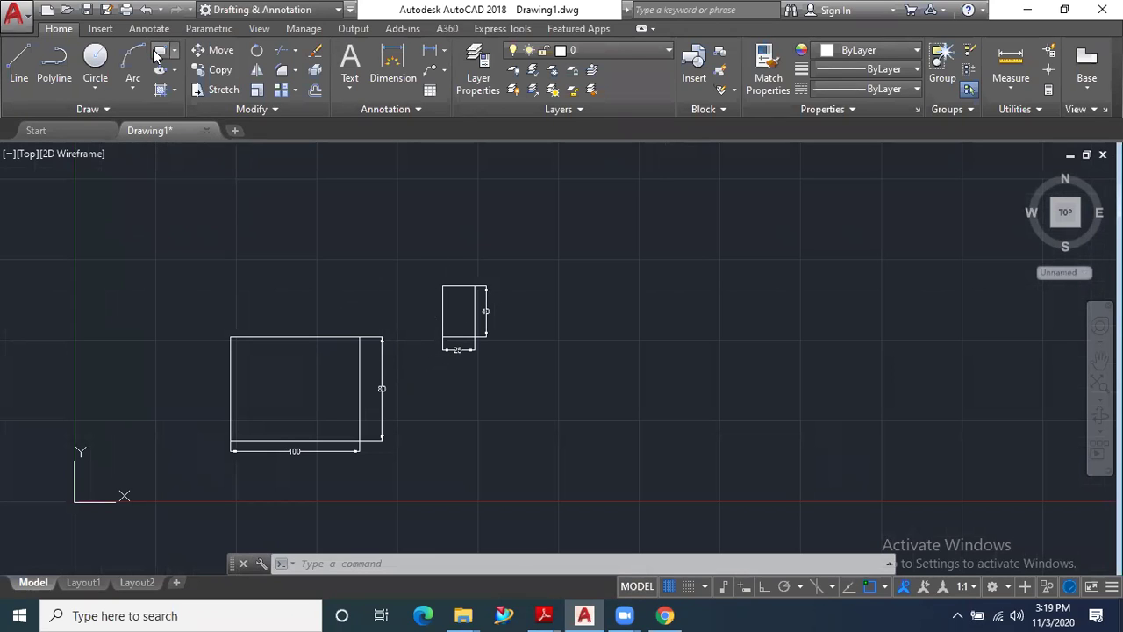
{"action": "left_click", "coordinate": [156, 54]}
{"action": "left_click", "coordinate": [570, 256]}
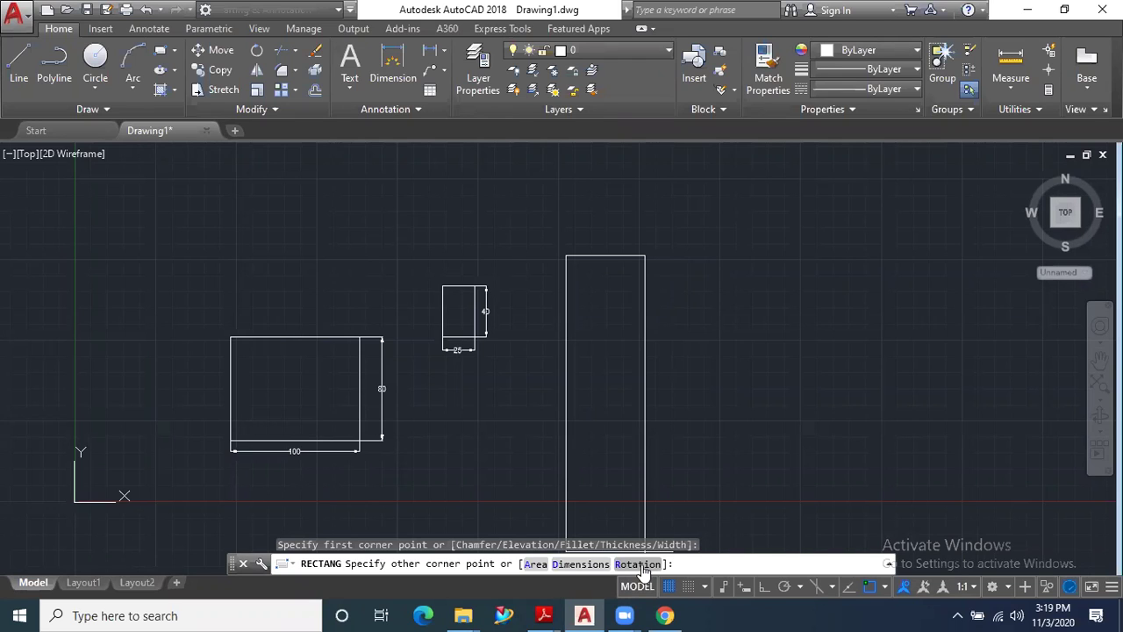
{"action": "left_click", "coordinate": [638, 564]}
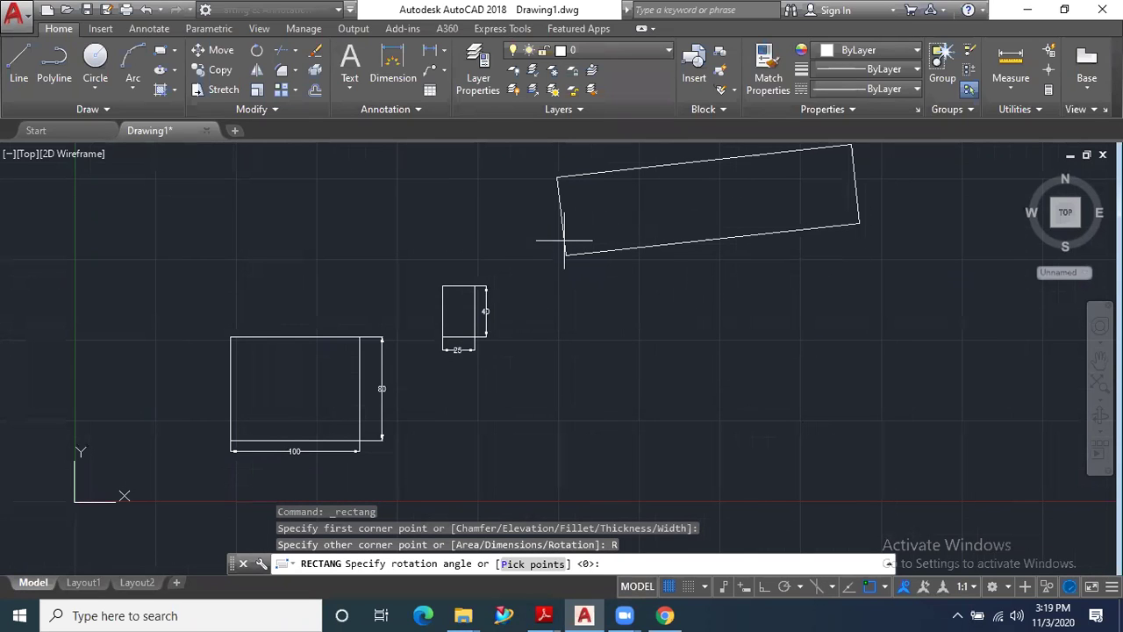
{"action": "type", "text": "45"}
{"action": "key", "text": "Return"}
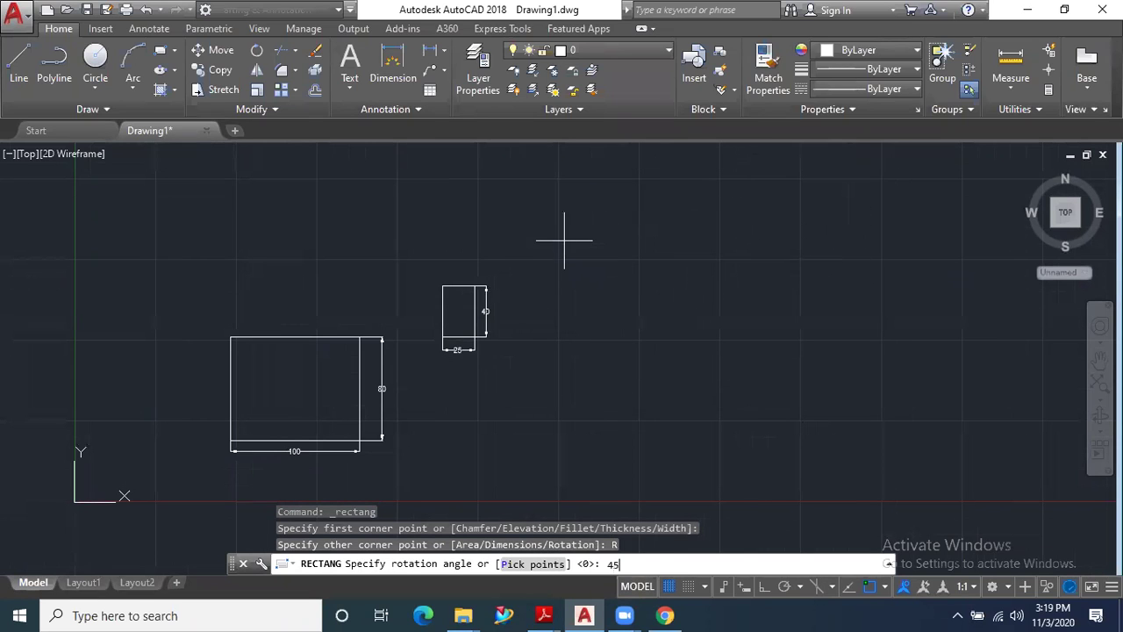
{"action": "scroll", "coordinate": [625, 245], "scroll_direction": "up", "scroll_amount": 2}
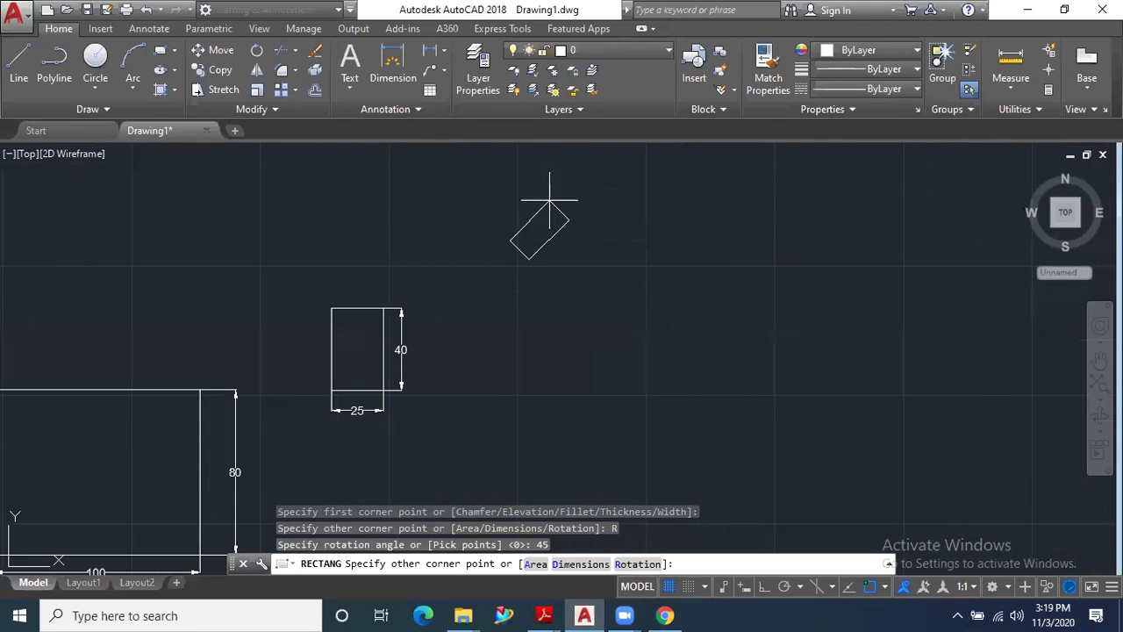
{"action": "scroll", "coordinate": [539, 188], "scroll_direction": "down", "scroll_amount": 5}
{"action": "scroll", "coordinate": [547, 246], "scroll_direction": "up", "scroll_amount": 7}
{"action": "scroll", "coordinate": [546, 201], "scroll_direction": "up", "scroll_amount": 2}
{"action": "left_click", "coordinate": [562, 197]}
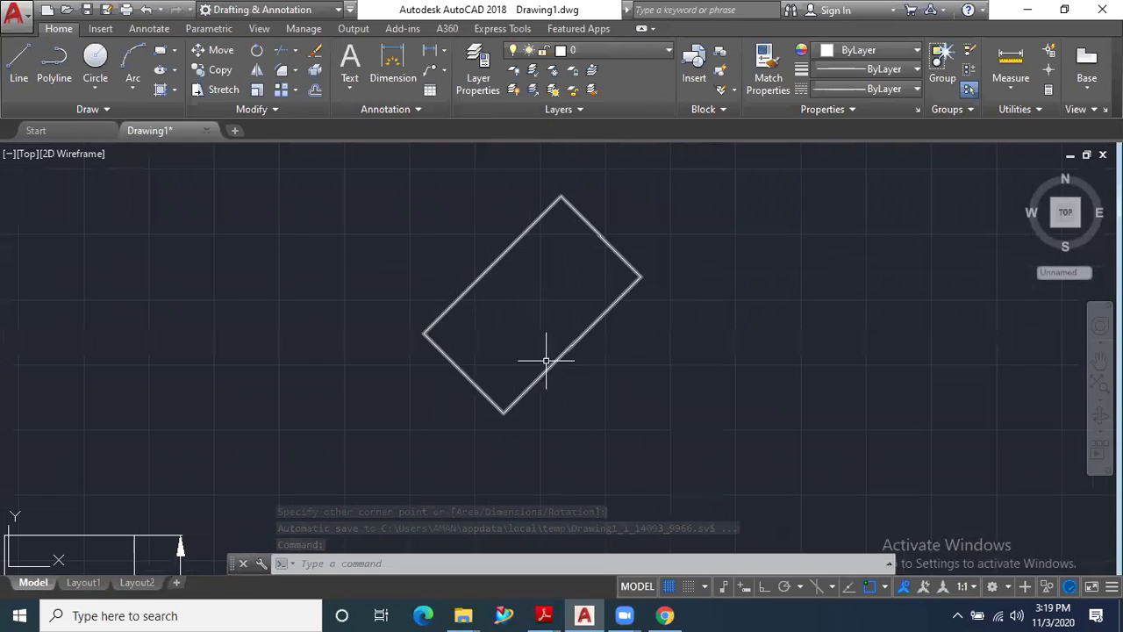
{"action": "scroll", "coordinate": [491, 292], "scroll_direction": "down", "scroll_amount": 2}
{"action": "scroll", "coordinate": [492, 292], "scroll_direction": "down", "scroll_amount": 2}
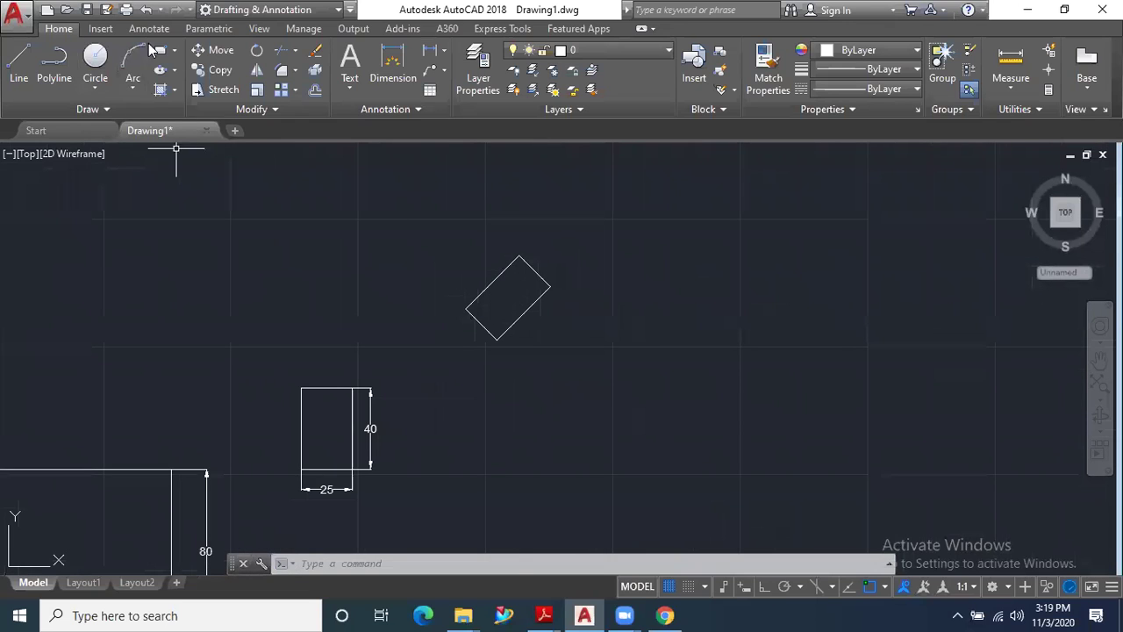
Reset the rectangle rotation to 0 and draw an unrotated square.
{"action": "left_click", "coordinate": [160, 50]}
{"action": "left_click", "coordinate": [624, 342]}
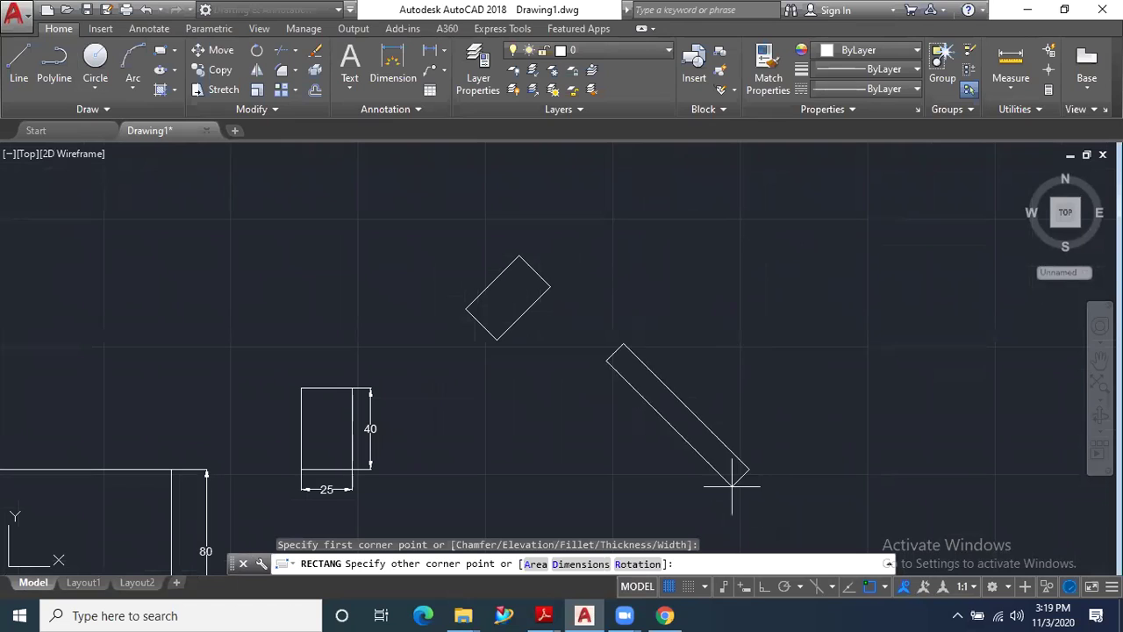
{"action": "left_click", "coordinate": [638, 564]}
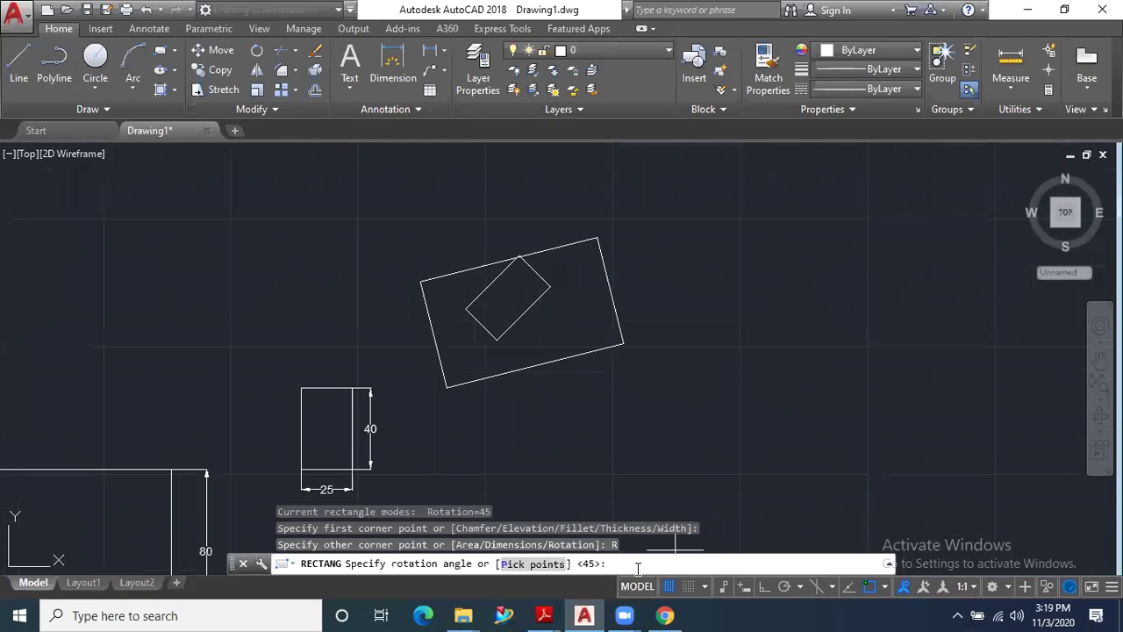
{"action": "type", "text": "0"}
{"action": "key", "text": "Return"}
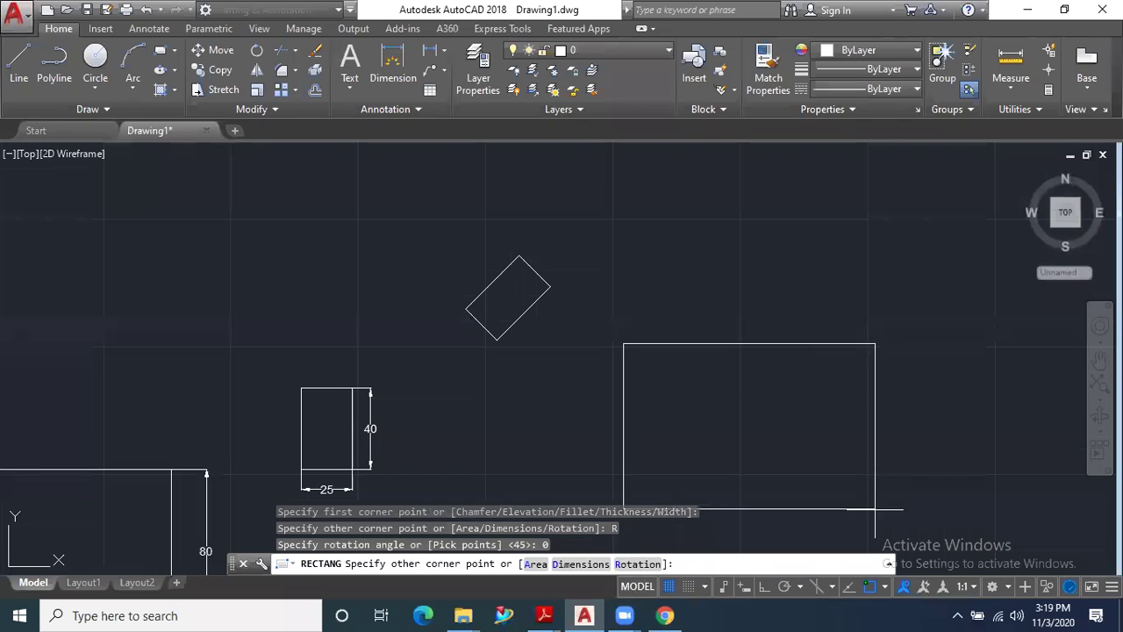
{"action": "scroll", "coordinate": [582, 339], "scroll_direction": "down", "scroll_amount": 3}
{"action": "scroll", "coordinate": [602, 381], "scroll_direction": "up", "scroll_amount": 2}
{"action": "scroll", "coordinate": [664, 389], "scroll_direction": "up", "scroll_amount": 1}
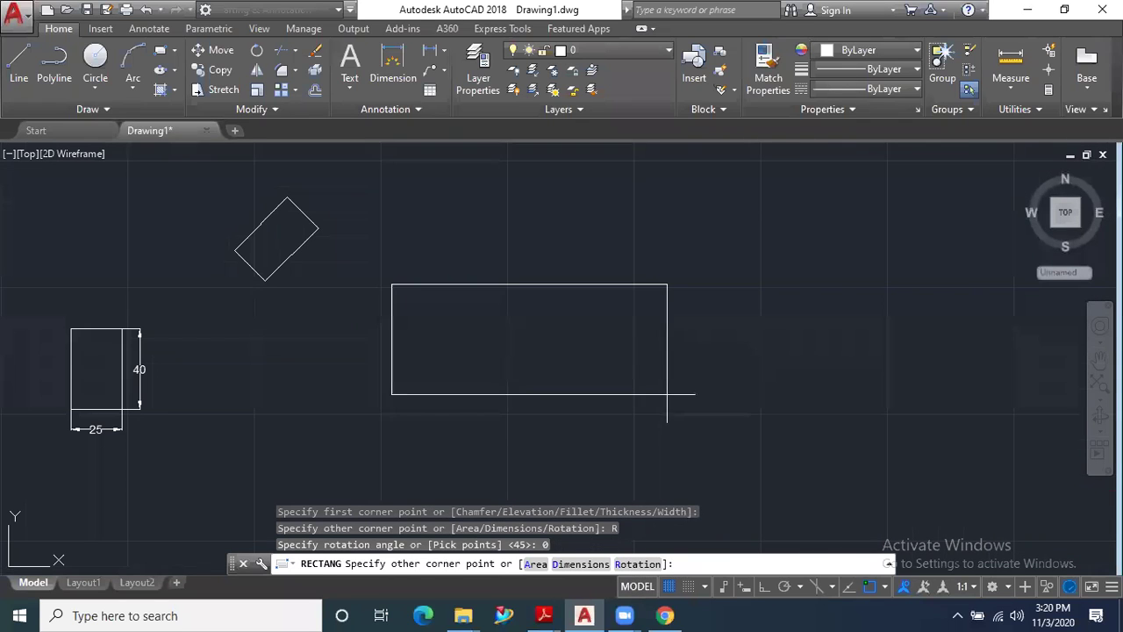
{"action": "left_click", "coordinate": [522, 411]}
{"action": "scroll", "coordinate": [465, 336], "scroll_direction": "down", "scroll_amount": 2}
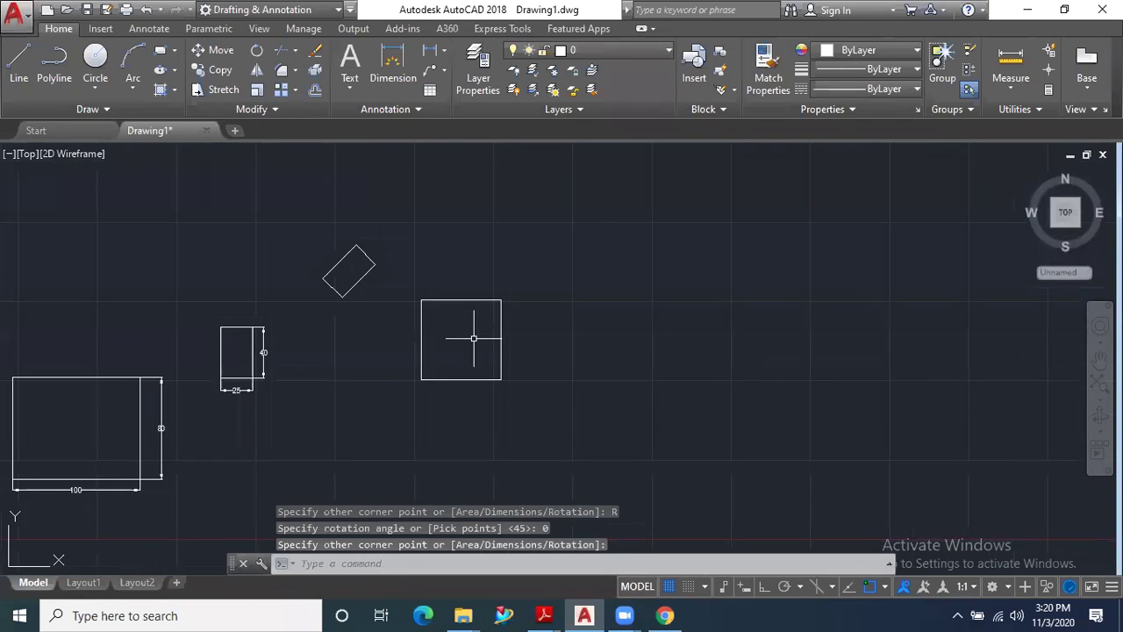
{"action": "scroll", "coordinate": [483, 349], "scroll_direction": "down", "scroll_amount": 2}
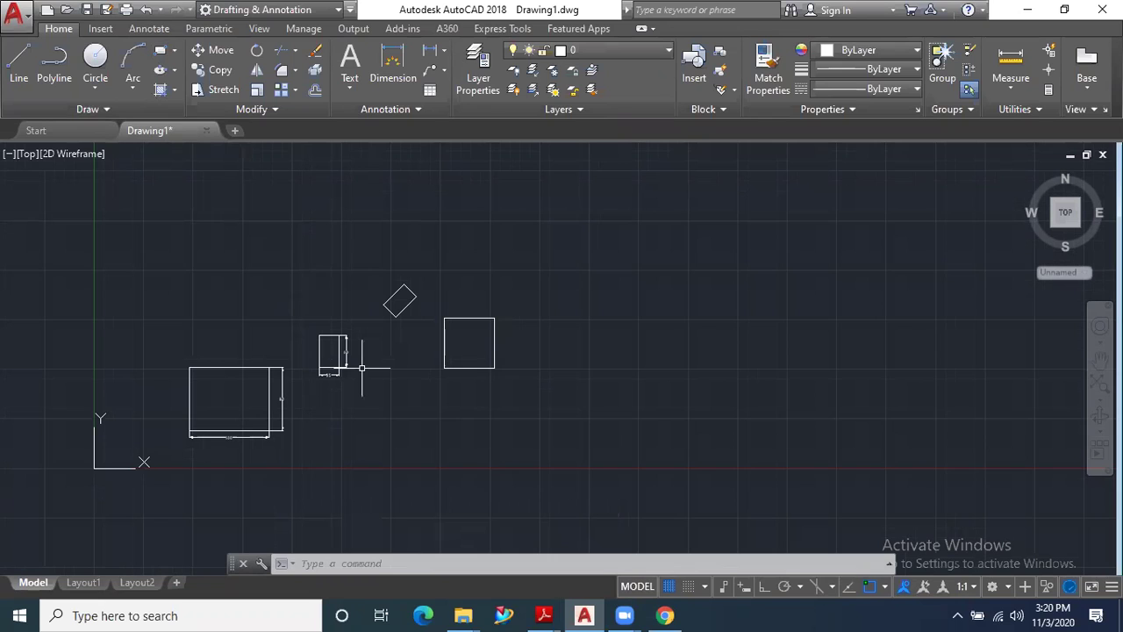
Start a rectangle with REC, cancel it with Esc, and restart the Rectangle command.
{"action": "type", "text": "rec"}
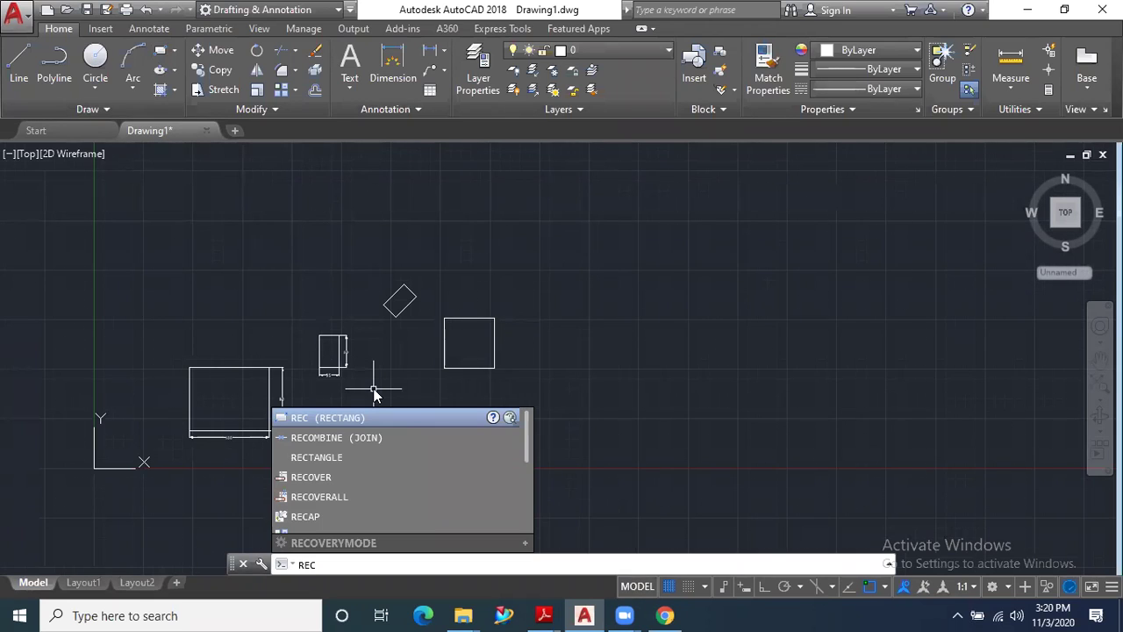
{"action": "key", "text": "Return"}
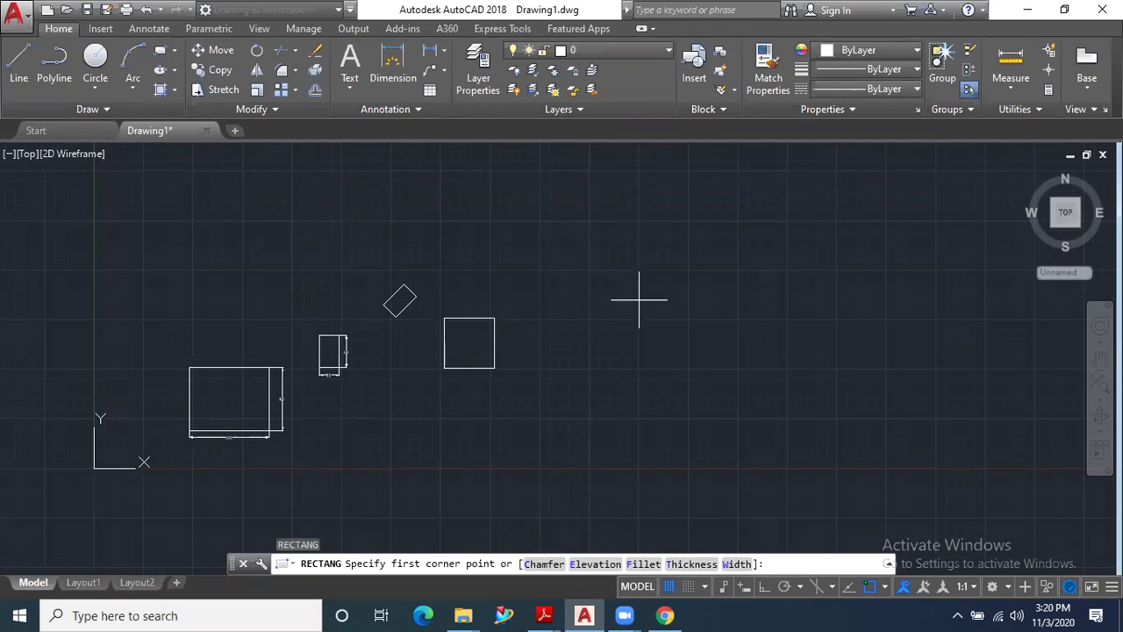
{"action": "left_click", "coordinate": [593, 238]}
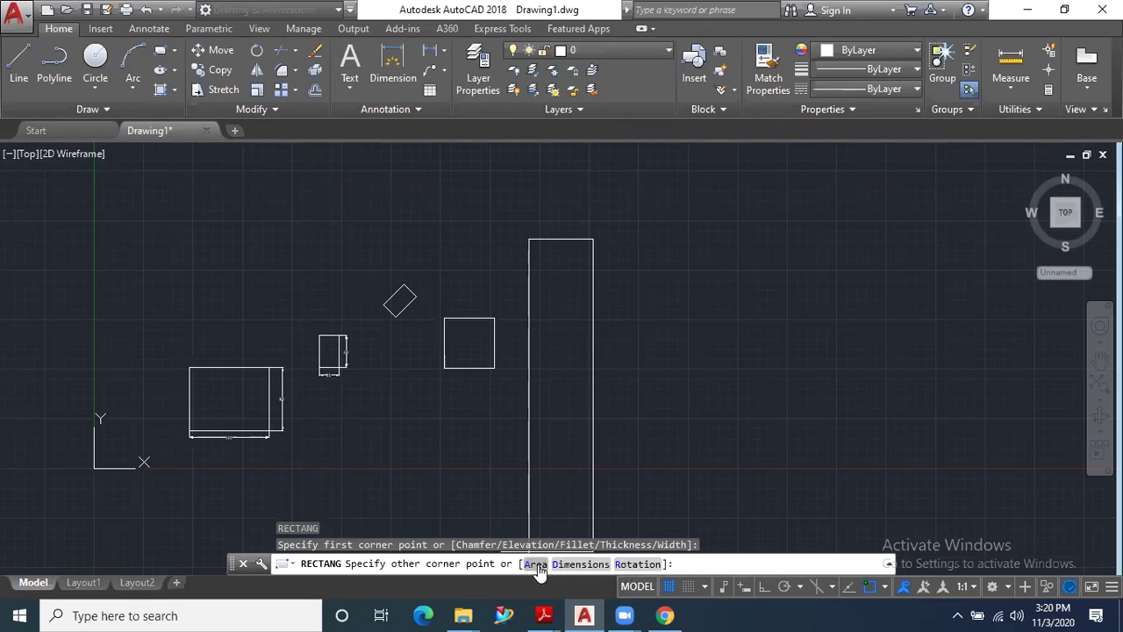
{"action": "key", "text": "Escape"}
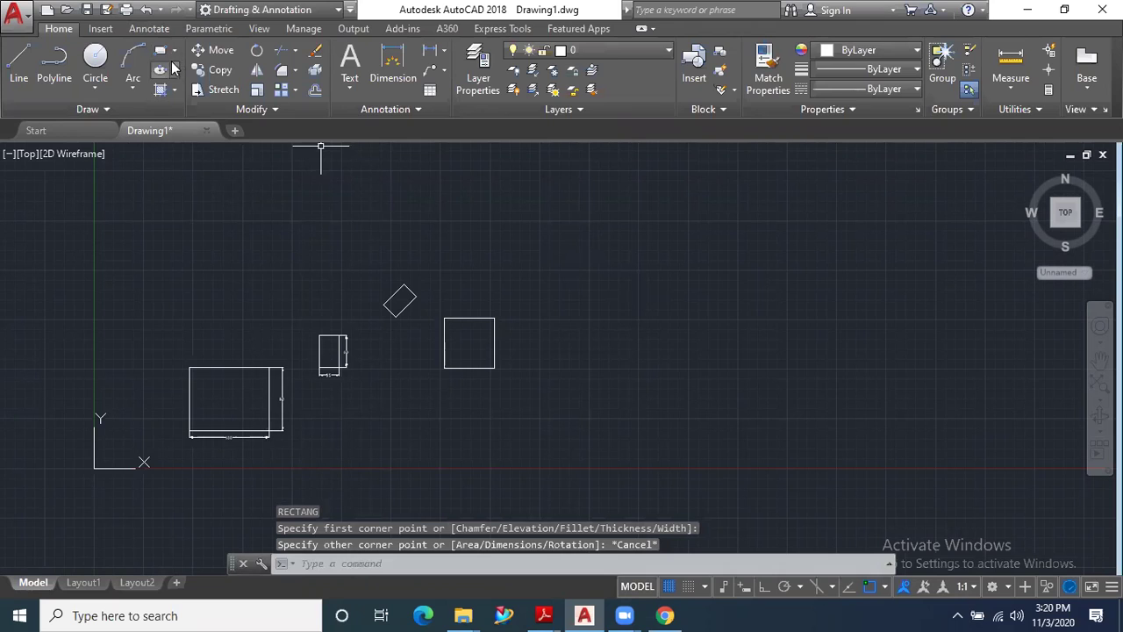
{"action": "left_click", "coordinate": [162, 56]}
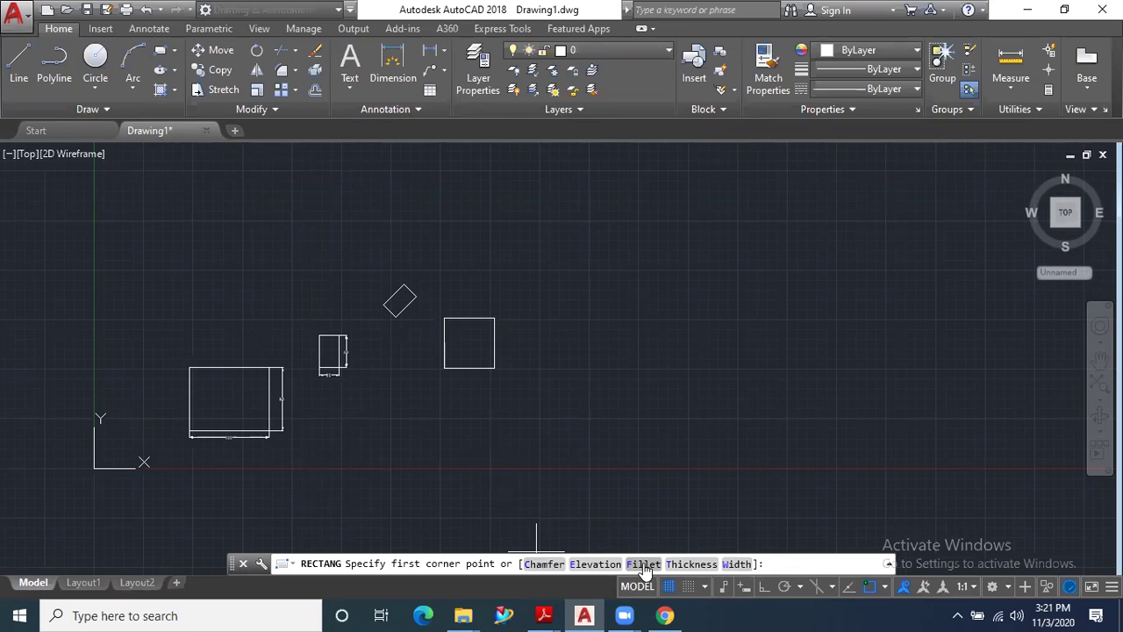
Draw a large rectangle with corners filleted at radius 6.
{"action": "left_click", "coordinate": [644, 566]}
{"action": "type", "text": "6"}
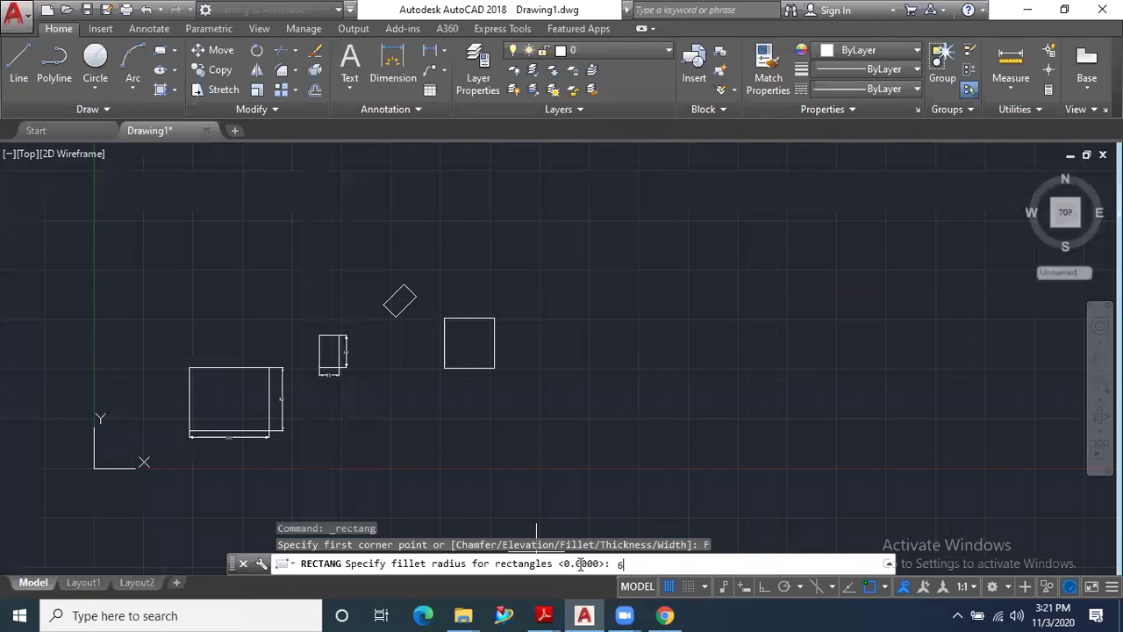
{"action": "key", "text": "Return"}
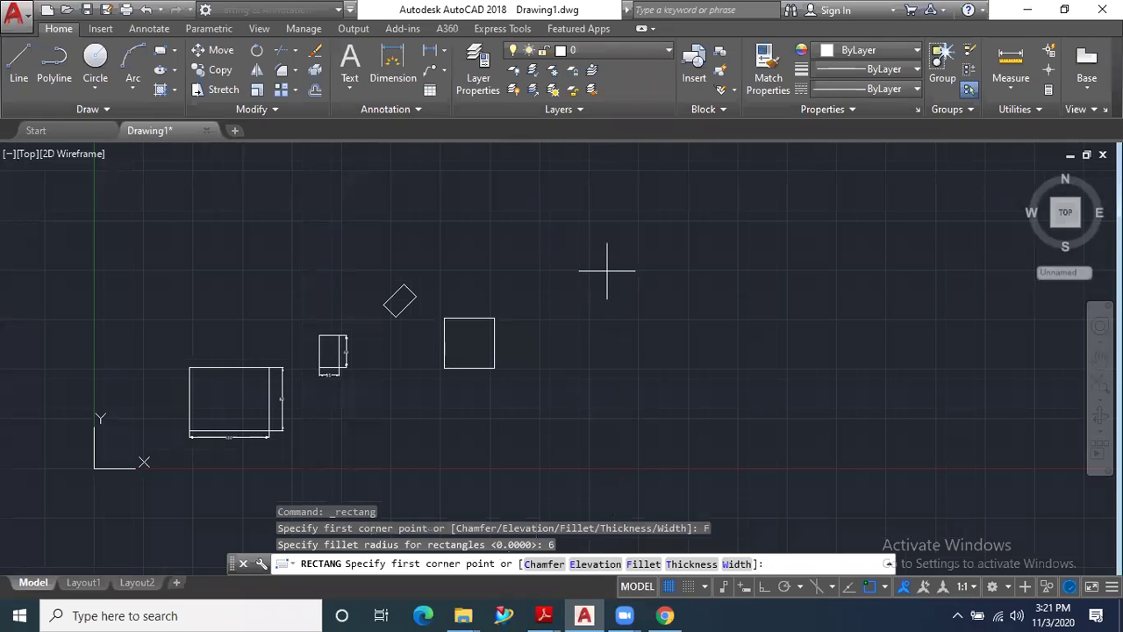
{"action": "left_click", "coordinate": [580, 243]}
{"action": "scroll", "coordinate": [677, 338], "scroll_direction": "up", "scroll_amount": 2}
{"action": "scroll", "coordinate": [706, 361], "scroll_direction": "up", "scroll_amount": 2}
{"action": "scroll", "coordinate": [751, 440], "scroll_direction": "down", "scroll_amount": 2}
{"action": "scroll", "coordinate": [751, 439], "scroll_direction": "down", "scroll_amount": 2}
{"action": "scroll", "coordinate": [746, 373], "scroll_direction": "up", "scroll_amount": 2}
{"action": "left_click", "coordinate": [739, 391]}
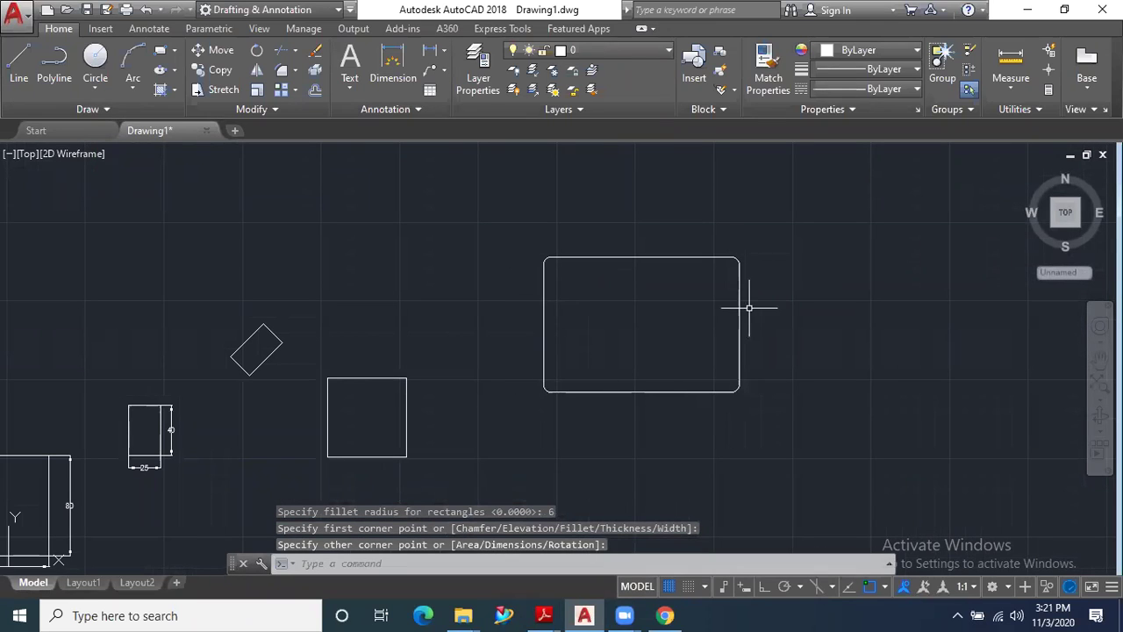
{"action": "scroll", "coordinate": [544, 392], "scroll_direction": "down", "scroll_amount": 2}
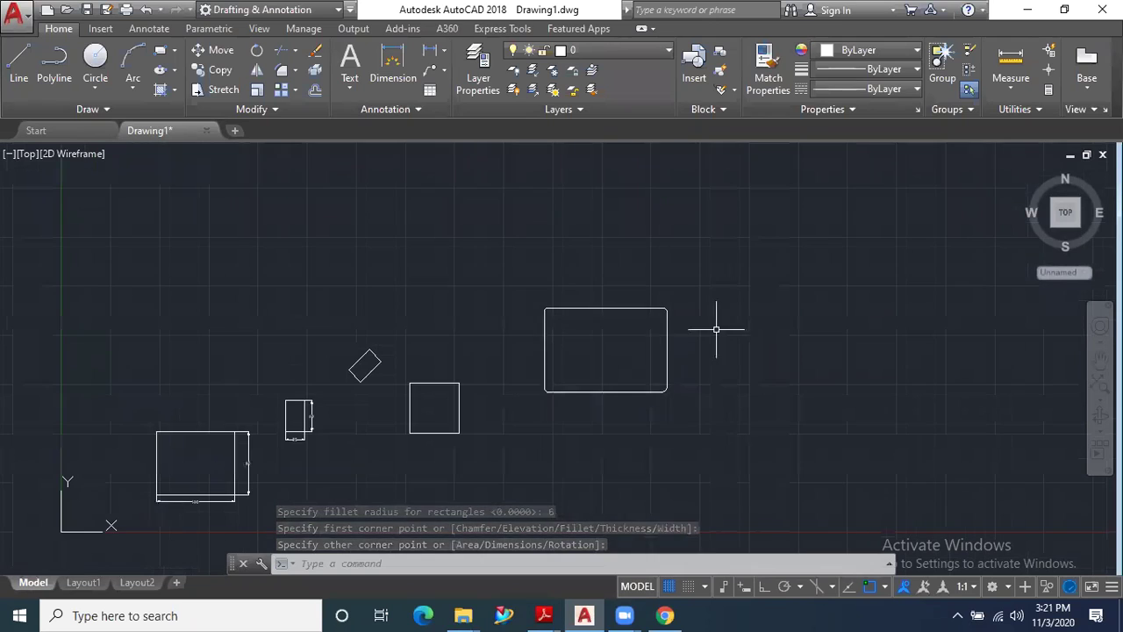
{"action": "scroll", "coordinate": [719, 320], "scroll_direction": "up", "scroll_amount": 2}
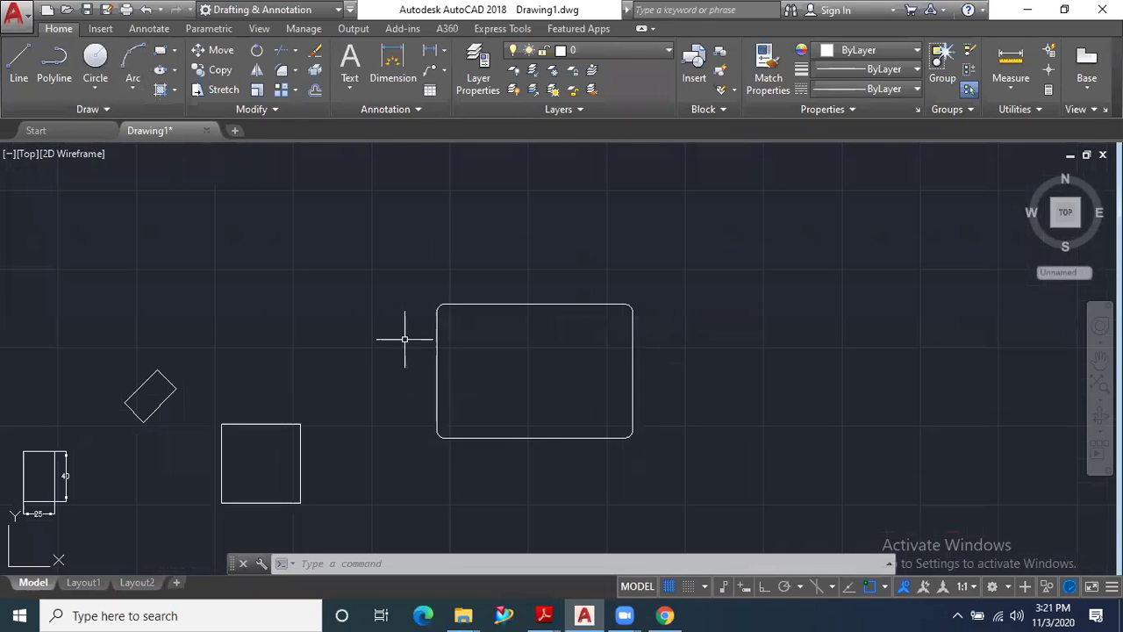
Draw a second, small rounded rectangle with the same fillet.
{"action": "left_click", "coordinate": [159, 70]}
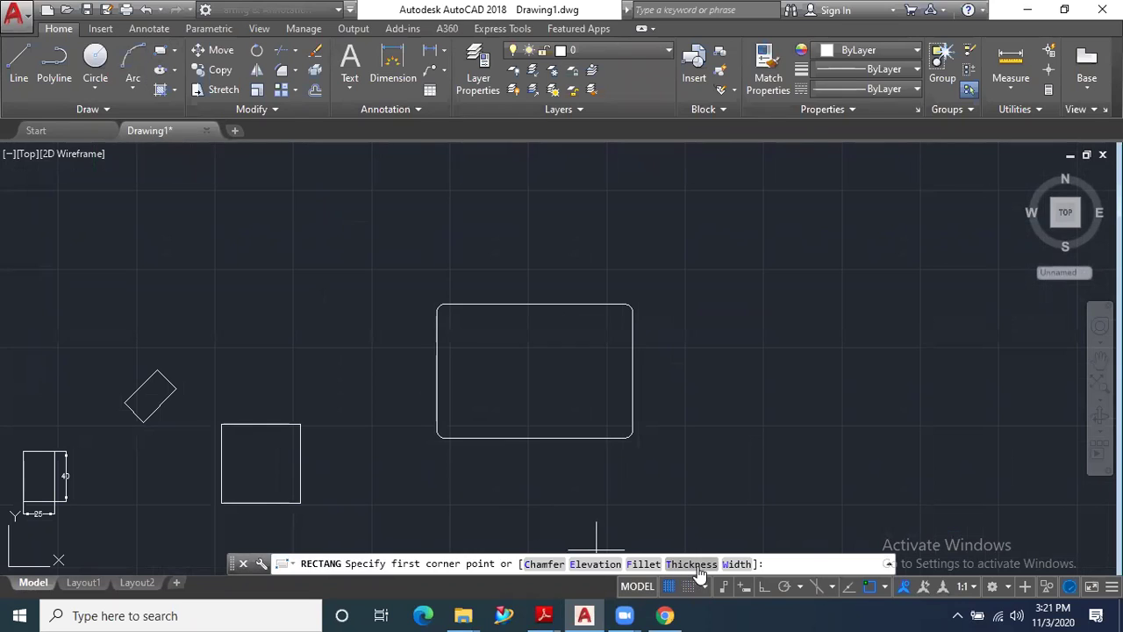
{"action": "left_click", "coordinate": [662, 243]}
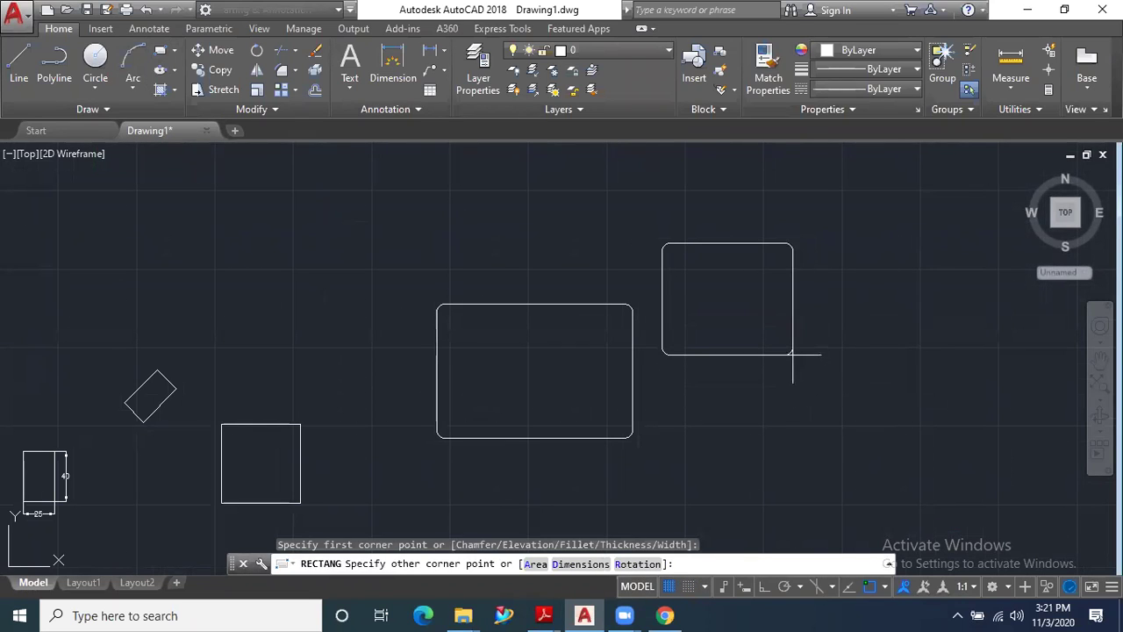
{"action": "left_click", "coordinate": [707, 281]}
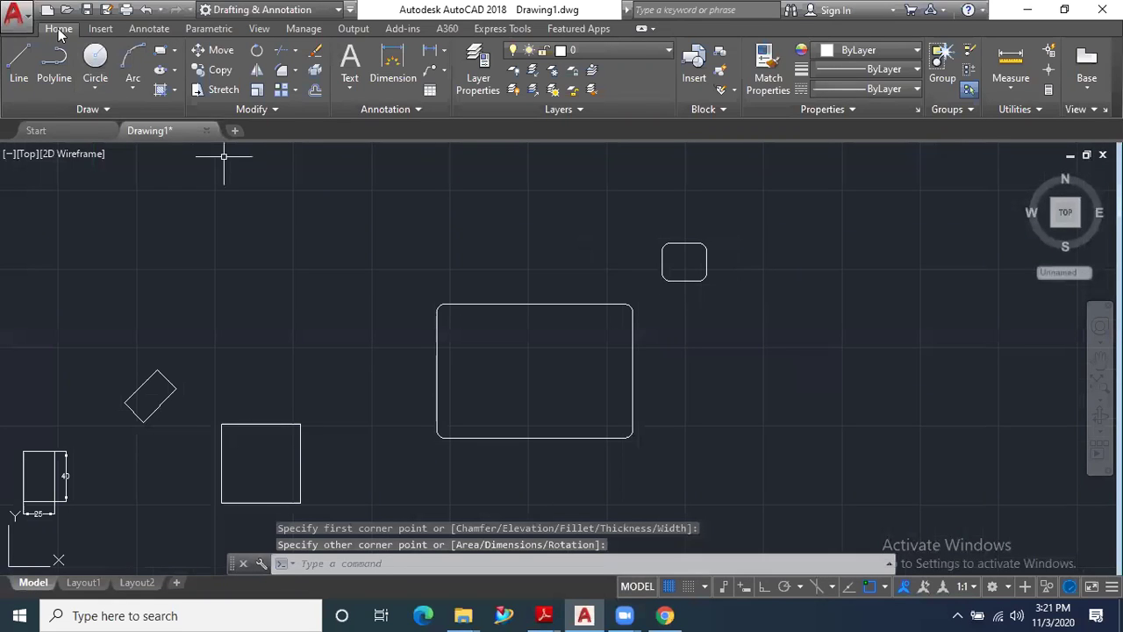
Set the rectangle fillet radius back to 0 for sharp corners.
{"action": "left_click", "coordinate": [159, 52]}
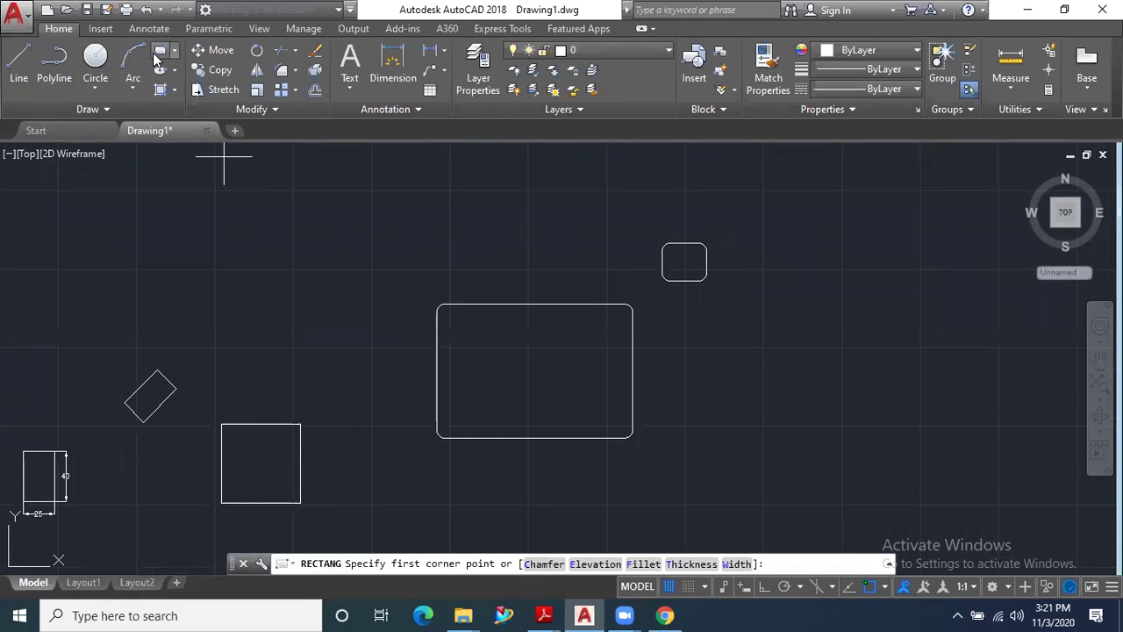
{"action": "left_click", "coordinate": [644, 563]}
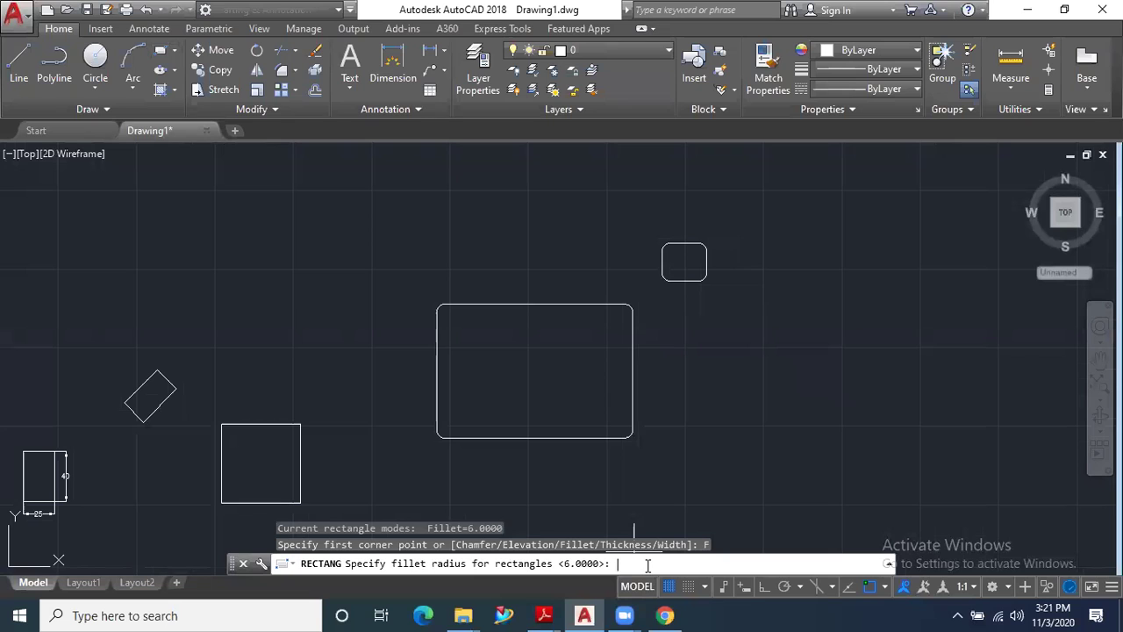
{"action": "type", "text": "0"}
{"action": "key", "text": "Return"}
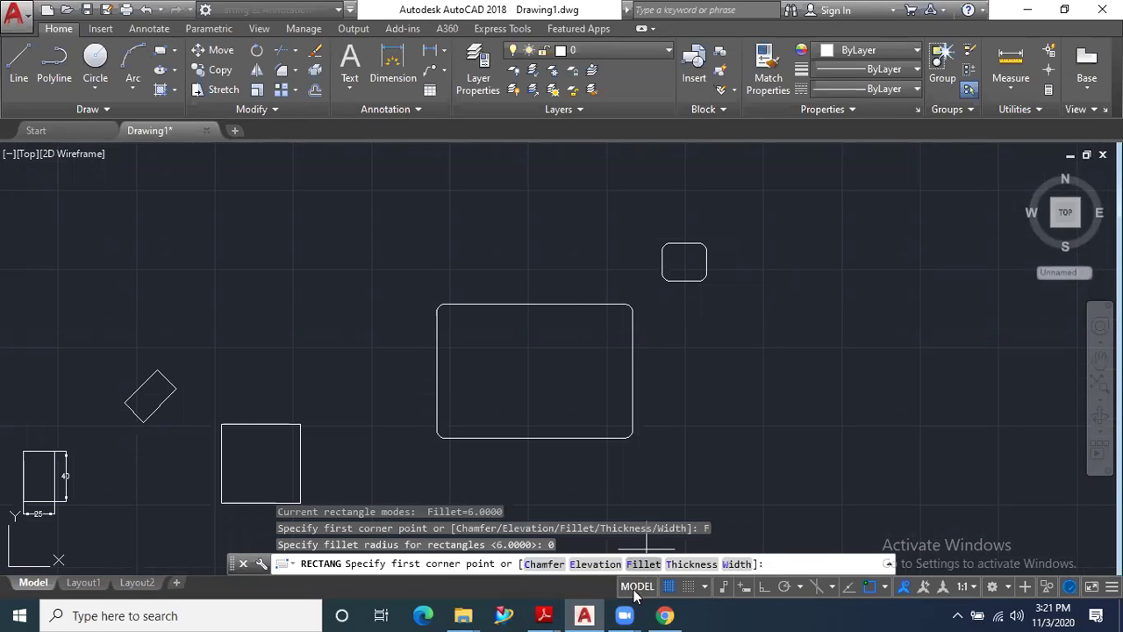
Draw a sharp-cornered rectangle of thickness 3 right of the large rounded rectangle.
{"action": "left_click", "coordinate": [685, 564]}
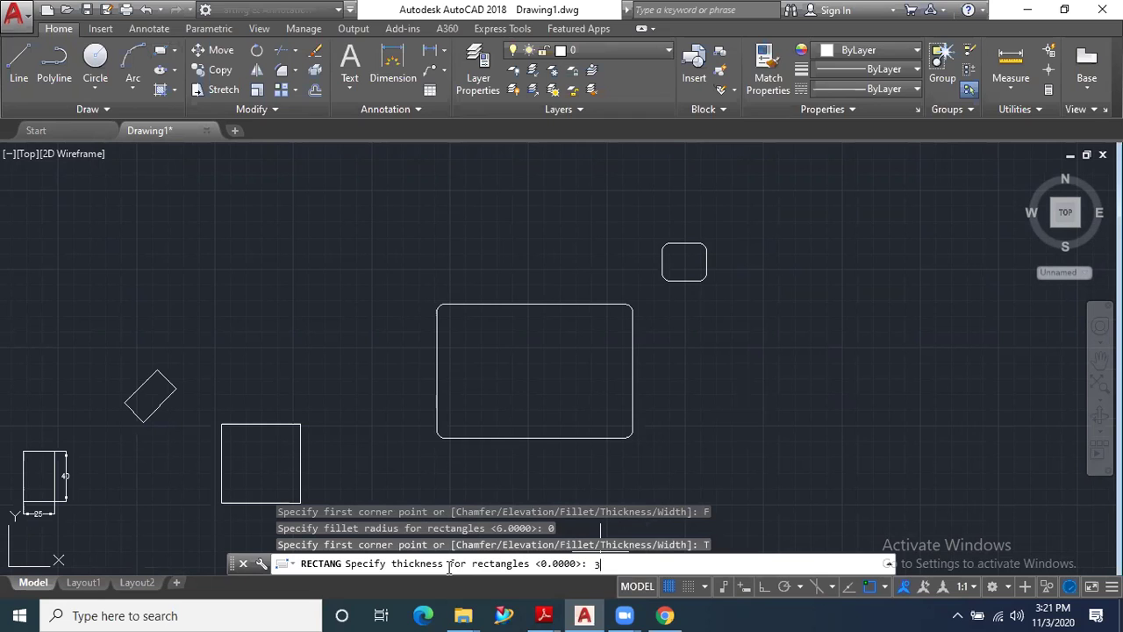
{"action": "key", "text": "Return"}
{"action": "left_click", "coordinate": [747, 318]}
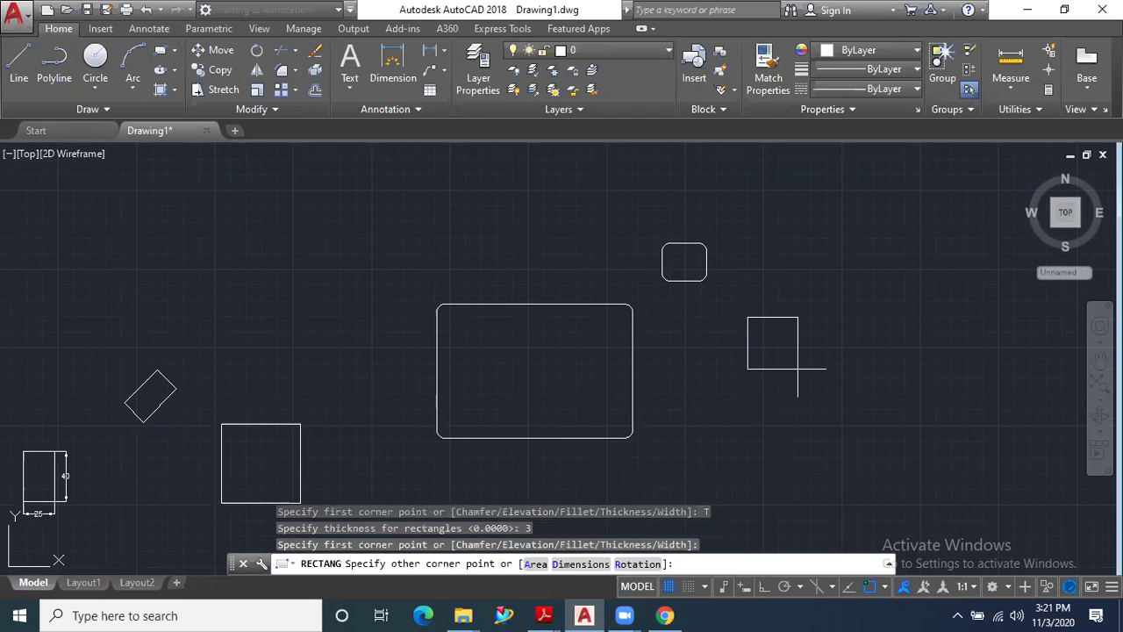
{"action": "left_click", "coordinate": [917, 438]}
{"action": "scroll", "coordinate": [386, 366], "scroll_direction": "down", "scroll_amount": 2}
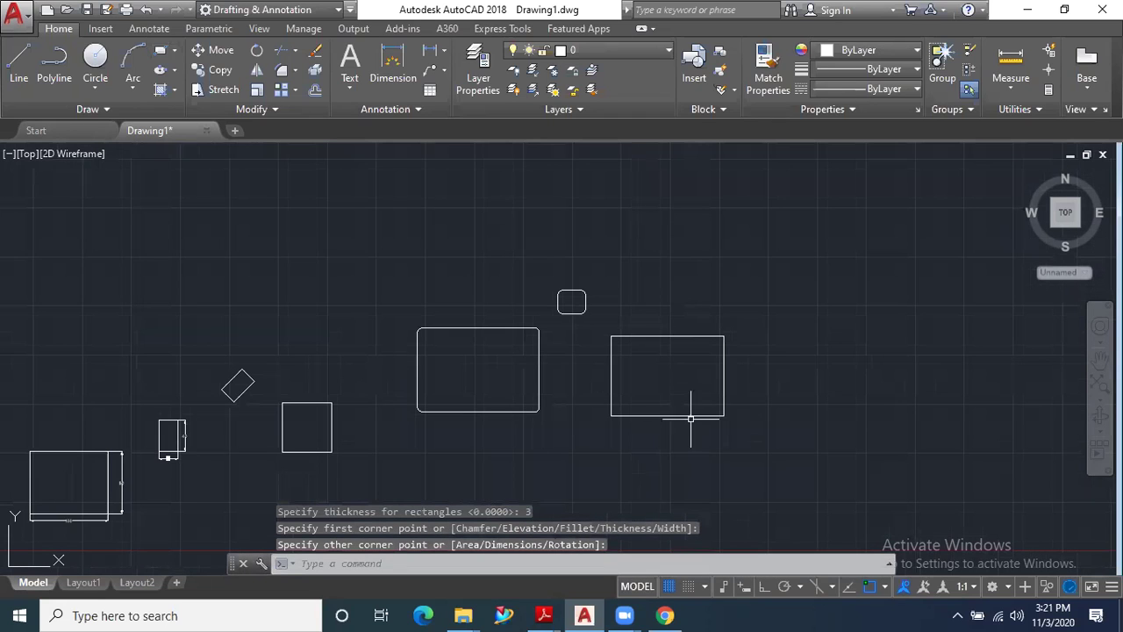
{"action": "scroll", "coordinate": [722, 413], "scroll_direction": "up", "scroll_amount": 2}
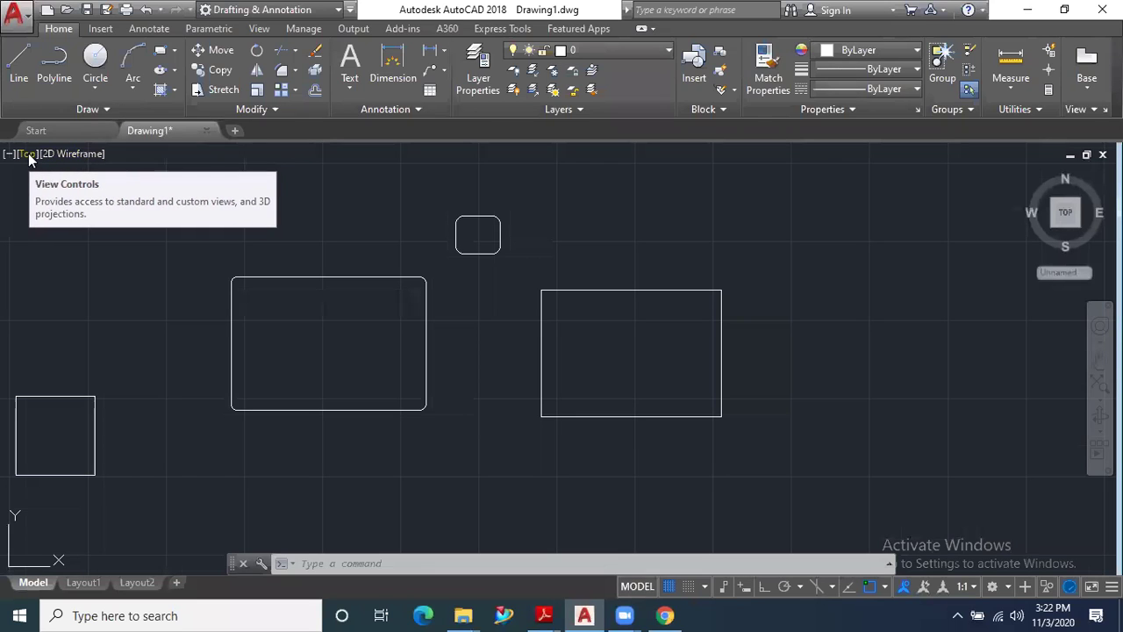
{"action": "left_click", "coordinate": [29, 156]}
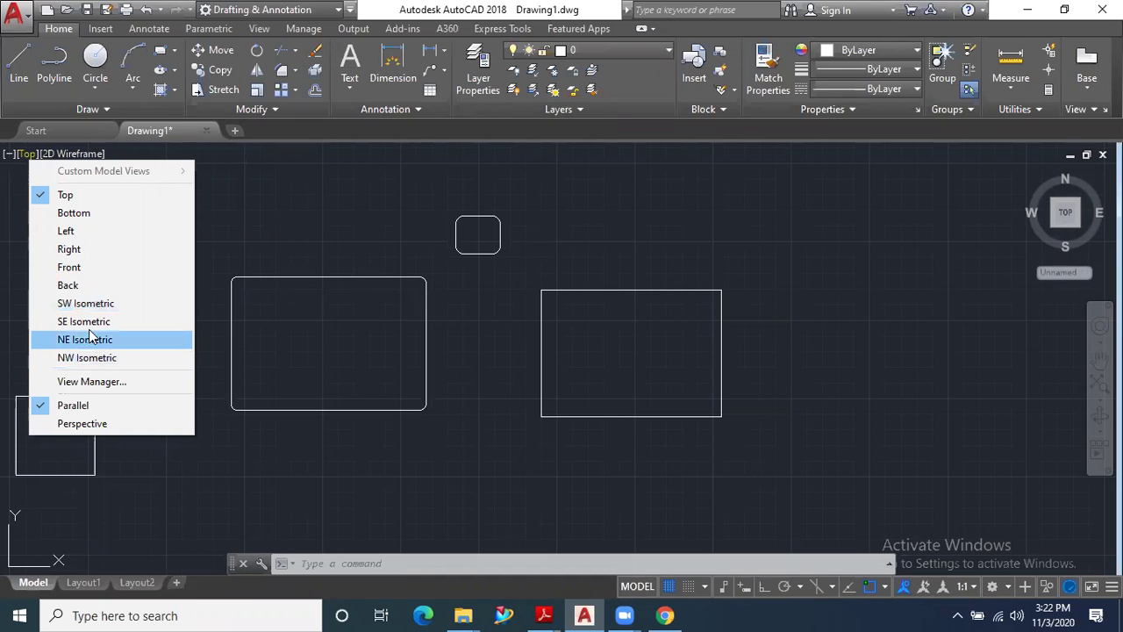
{"action": "left_click", "coordinate": [87, 304]}
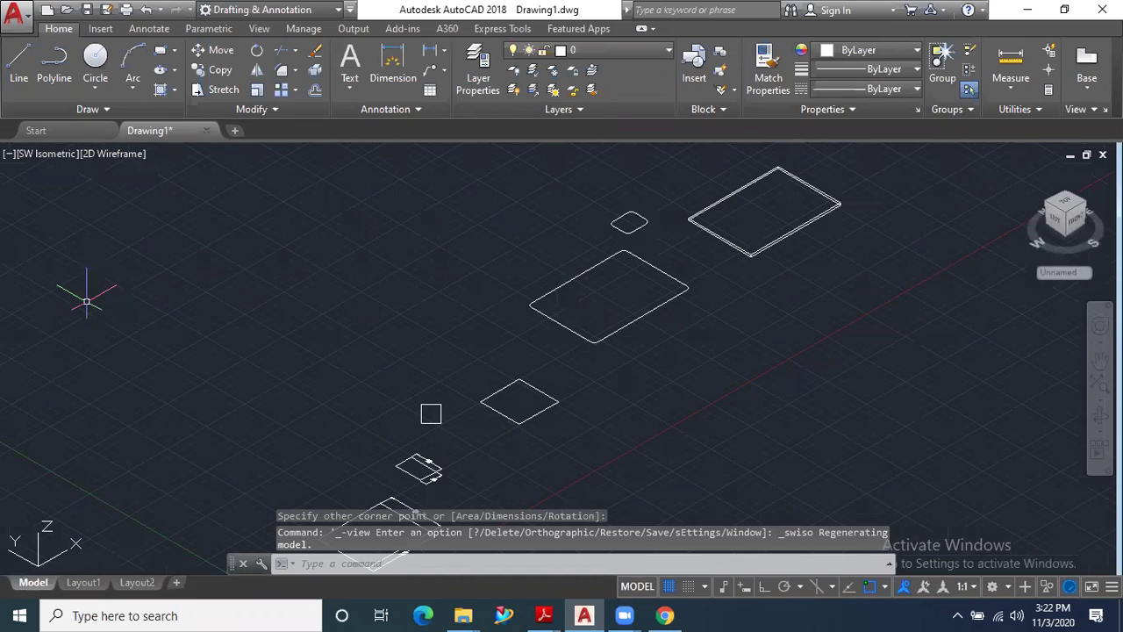
{"action": "scroll", "coordinate": [278, 368], "scroll_direction": "down", "scroll_amount": 2}
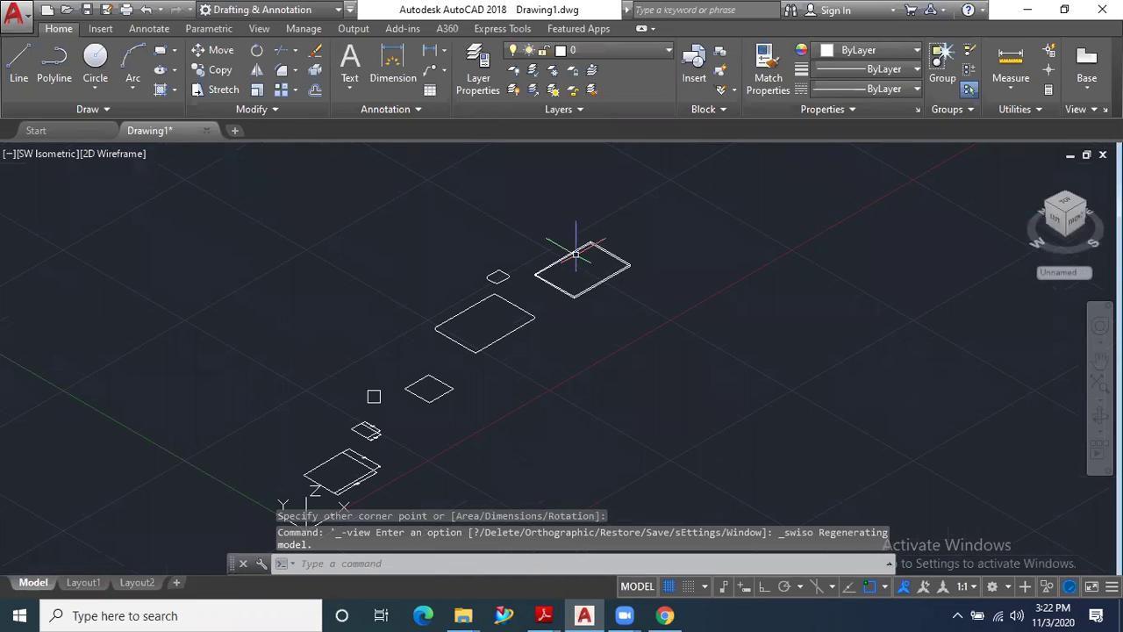
{"action": "scroll", "coordinate": [575, 254], "scroll_direction": "down", "scroll_amount": 2}
{"action": "scroll", "coordinate": [572, 251], "scroll_direction": "up", "scroll_amount": 4}
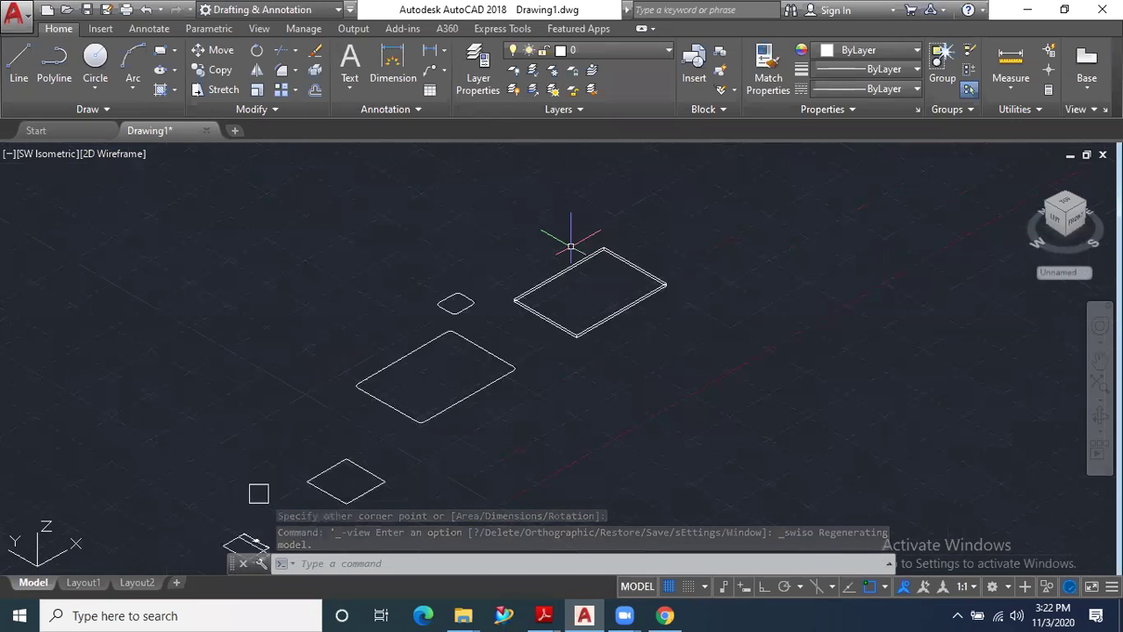
{"action": "scroll", "coordinate": [561, 298], "scroll_direction": "up", "scroll_amount": 5}
{"action": "scroll", "coordinate": [563, 388], "scroll_direction": "up", "scroll_amount": 4}
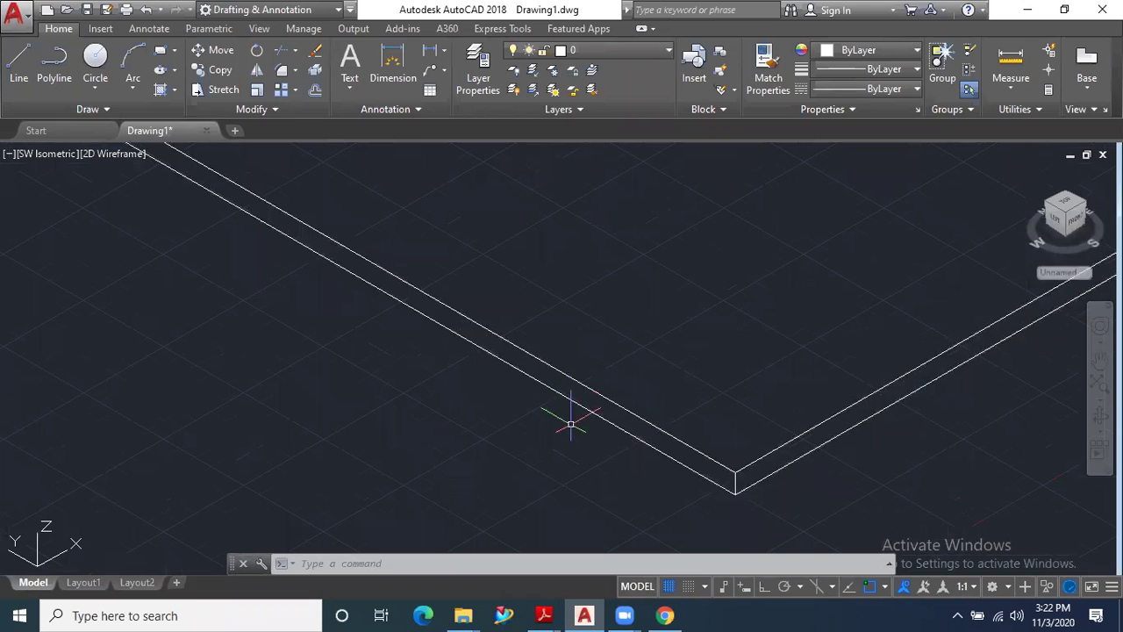
{"action": "scroll", "coordinate": [602, 397], "scroll_direction": "down", "scroll_amount": 1}
{"action": "scroll", "coordinate": [593, 401], "scroll_direction": "down", "scroll_amount": 1}
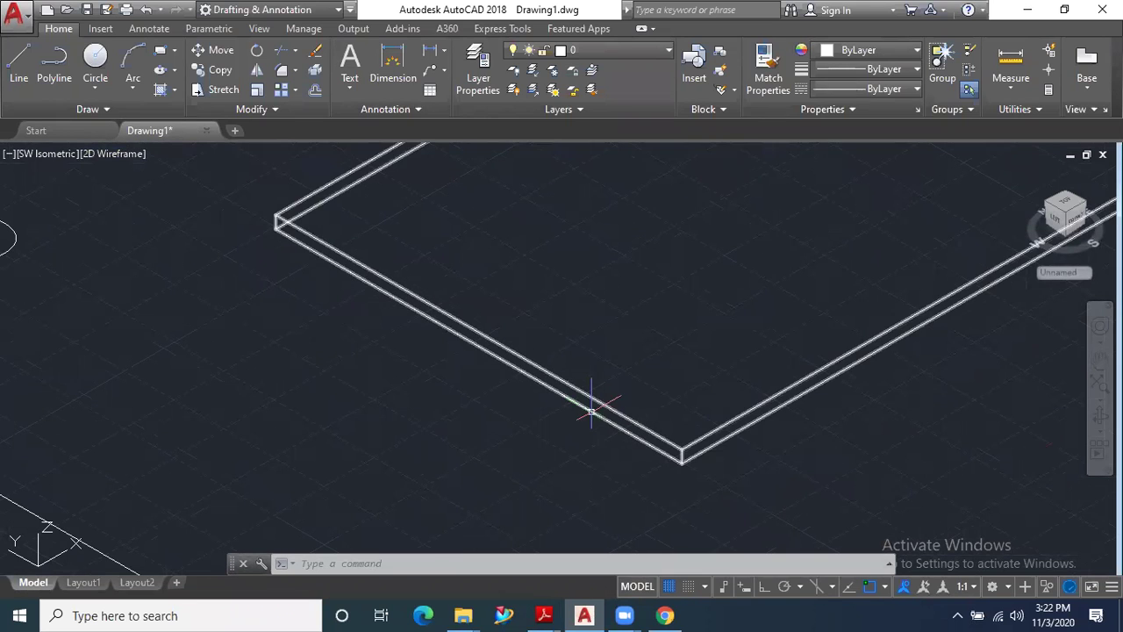
{"action": "scroll", "coordinate": [540, 408], "scroll_direction": "down", "scroll_amount": 4}
{"action": "scroll", "coordinate": [517, 368], "scroll_direction": "down", "scroll_amount": 2}
{"action": "scroll", "coordinate": [492, 421], "scroll_direction": "up", "scroll_amount": 1}
{"action": "scroll", "coordinate": [474, 430], "scroll_direction": "down", "scroll_amount": 2}
{"action": "scroll", "coordinate": [574, 441], "scroll_direction": "down", "scroll_amount": 2}
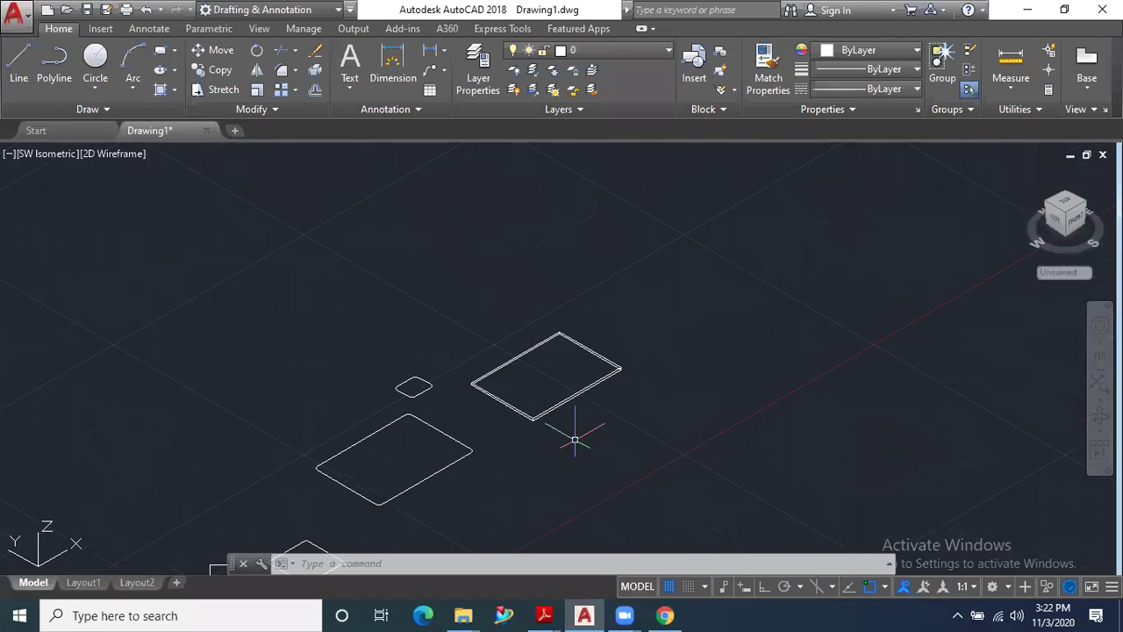
{"action": "scroll", "coordinate": [514, 399], "scroll_direction": "up", "scroll_amount": 4}
{"action": "scroll", "coordinate": [474, 405], "scroll_direction": "up", "scroll_amount": 4}
{"action": "scroll", "coordinate": [473, 397], "scroll_direction": "up", "scroll_amount": 1}
{"action": "scroll", "coordinate": [482, 396], "scroll_direction": "down", "scroll_amount": 1}
{"action": "scroll", "coordinate": [489, 399], "scroll_direction": "down", "scroll_amount": 6}
{"action": "scroll", "coordinate": [333, 487], "scroll_direction": "up", "scroll_amount": 3}
{"action": "scroll", "coordinate": [336, 488], "scroll_direction": "up", "scroll_amount": 3}
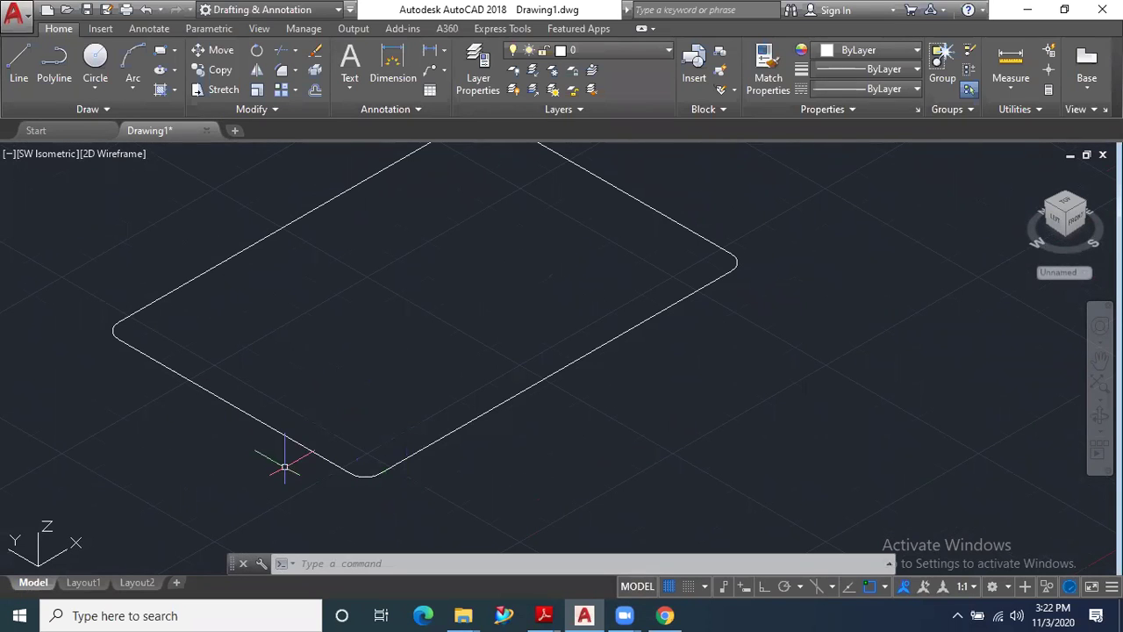
{"action": "scroll", "coordinate": [309, 447], "scroll_direction": "down", "scroll_amount": 3}
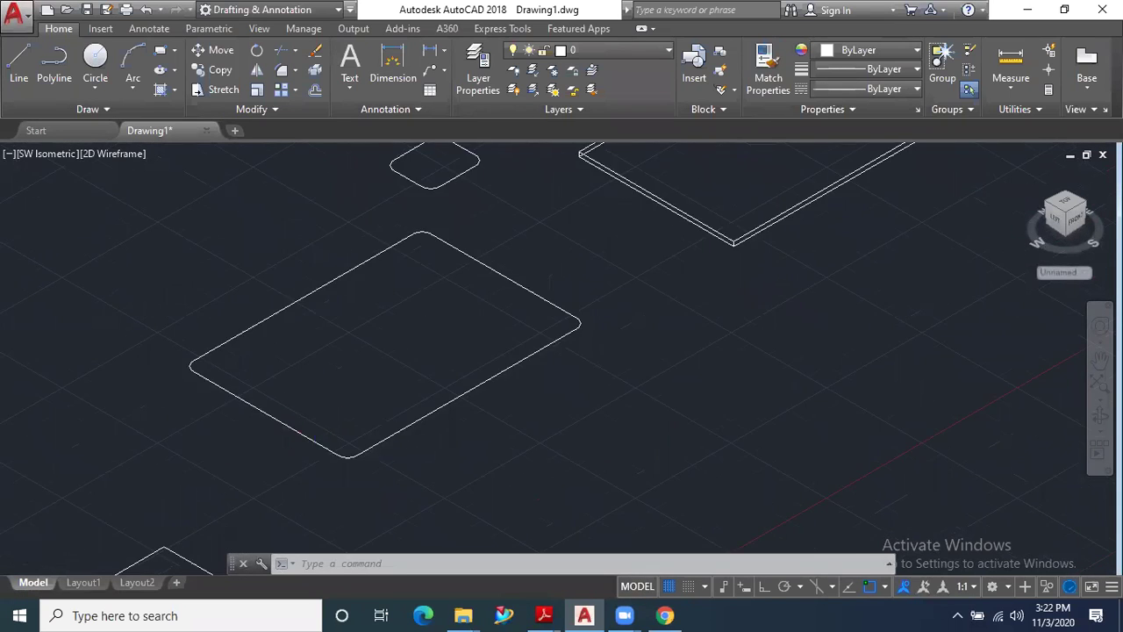
{"action": "scroll", "coordinate": [307, 430], "scroll_direction": "down", "scroll_amount": 3}
{"action": "scroll", "coordinate": [476, 264], "scroll_direction": "down", "scroll_amount": 2}
{"action": "scroll", "coordinate": [463, 276], "scroll_direction": "down", "scroll_amount": 2}
{"action": "scroll", "coordinate": [295, 355], "scroll_direction": "up", "scroll_amount": 2}
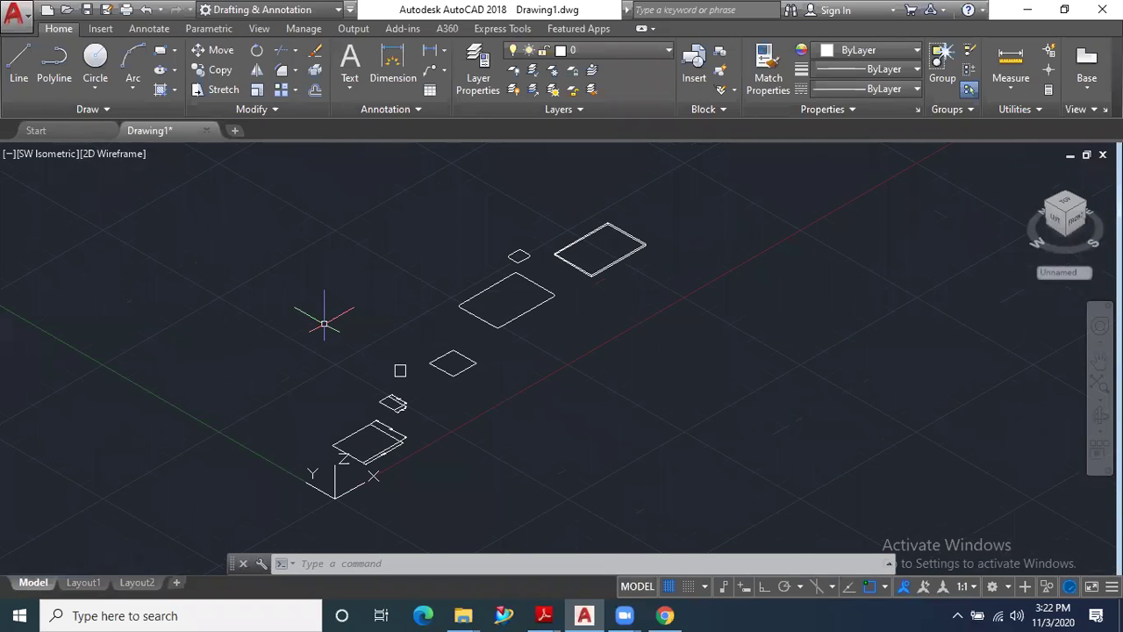
{"action": "left_click", "coordinate": [1067, 209]}
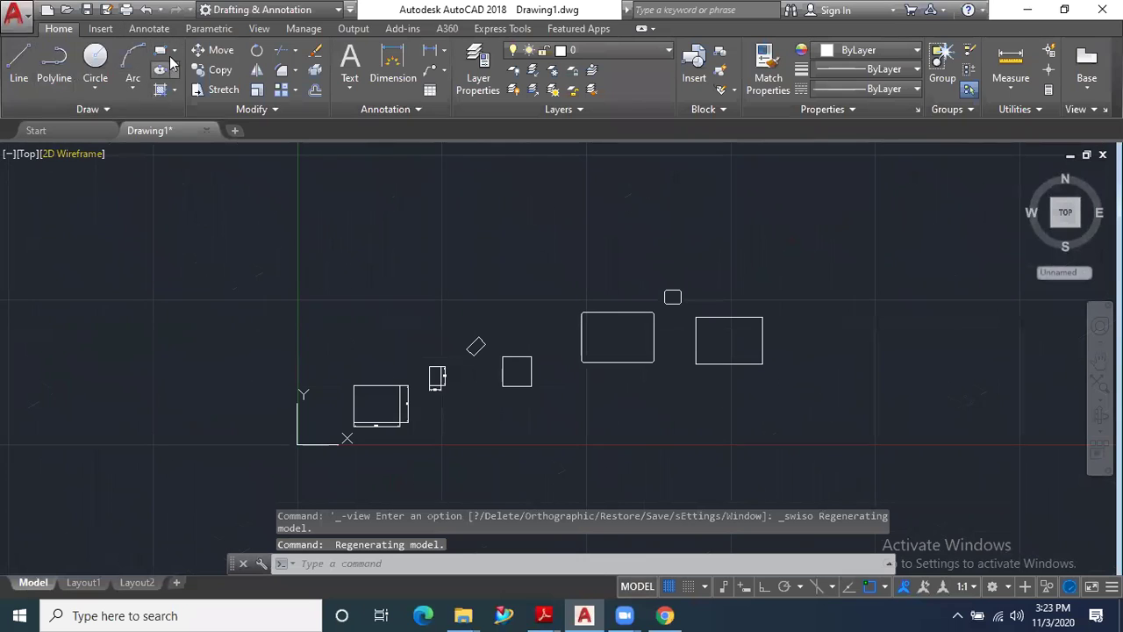
Start a rectangle with thickness 0 and line width 2.
{"action": "left_click", "coordinate": [161, 54]}
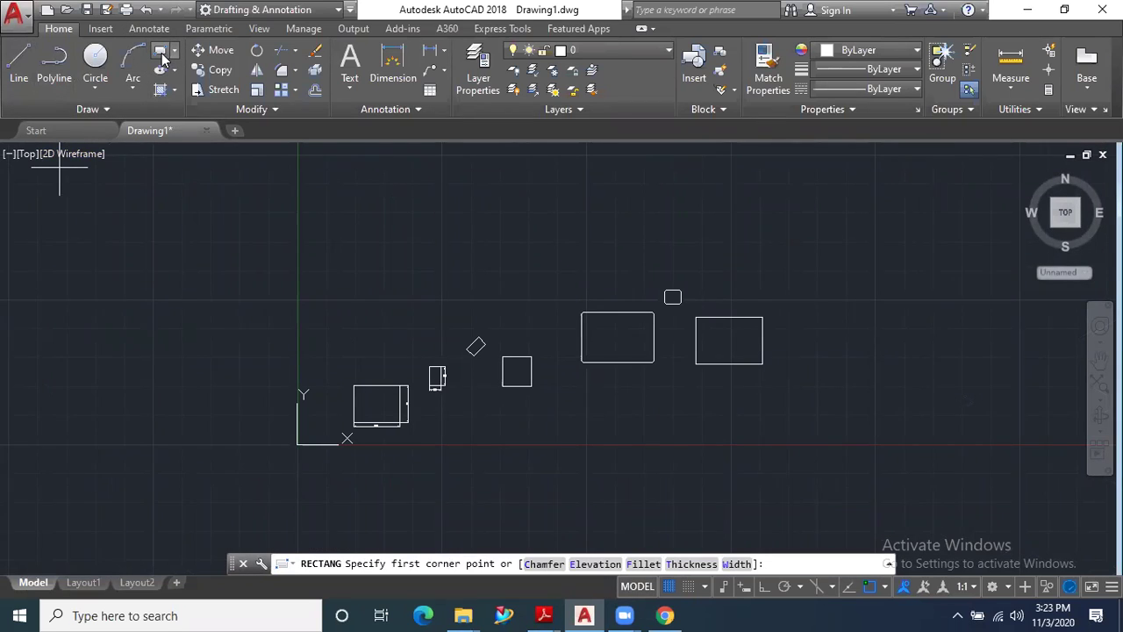
{"action": "left_click", "coordinate": [692, 564]}
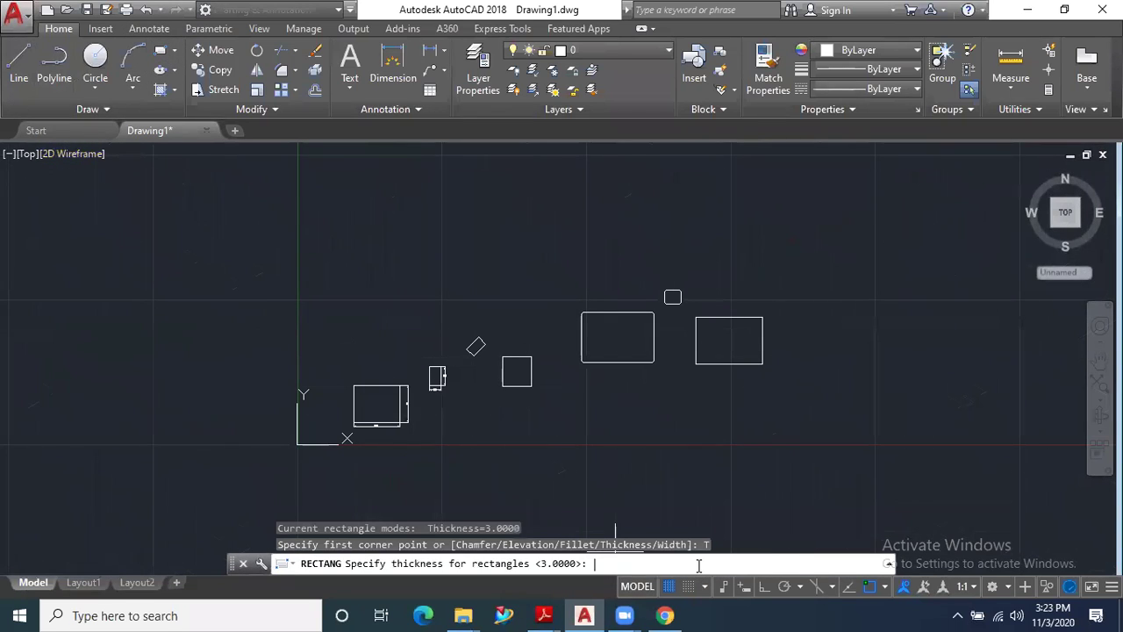
{"action": "type", "text": "0"}
{"action": "key", "text": "Return"}
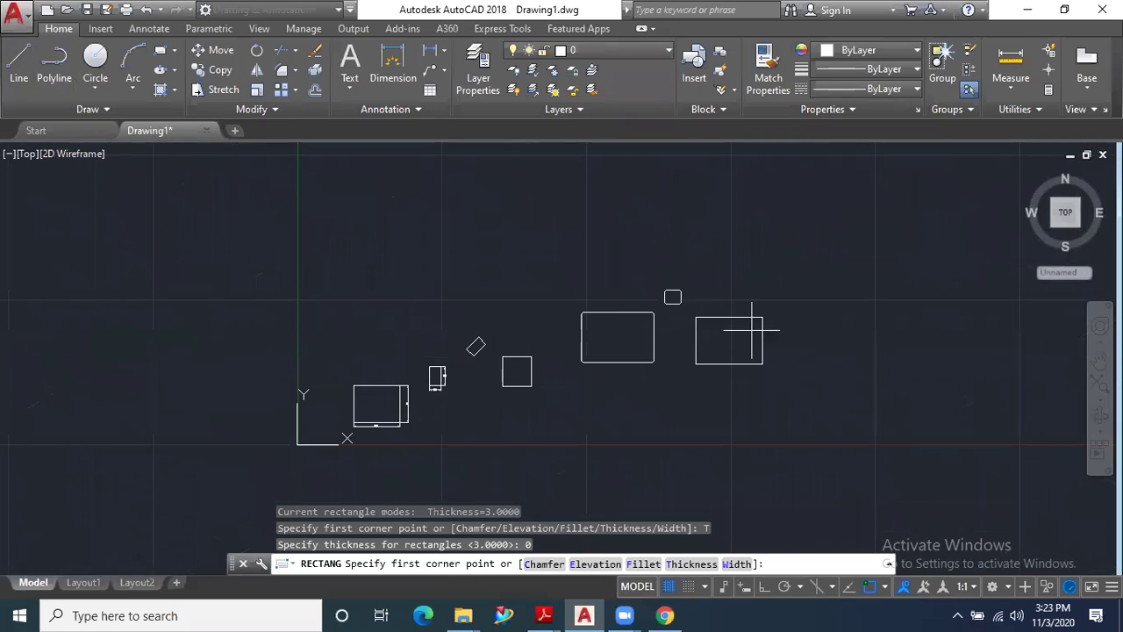
{"action": "left_click", "coordinate": [741, 564]}
{"action": "type", "text": "2"}
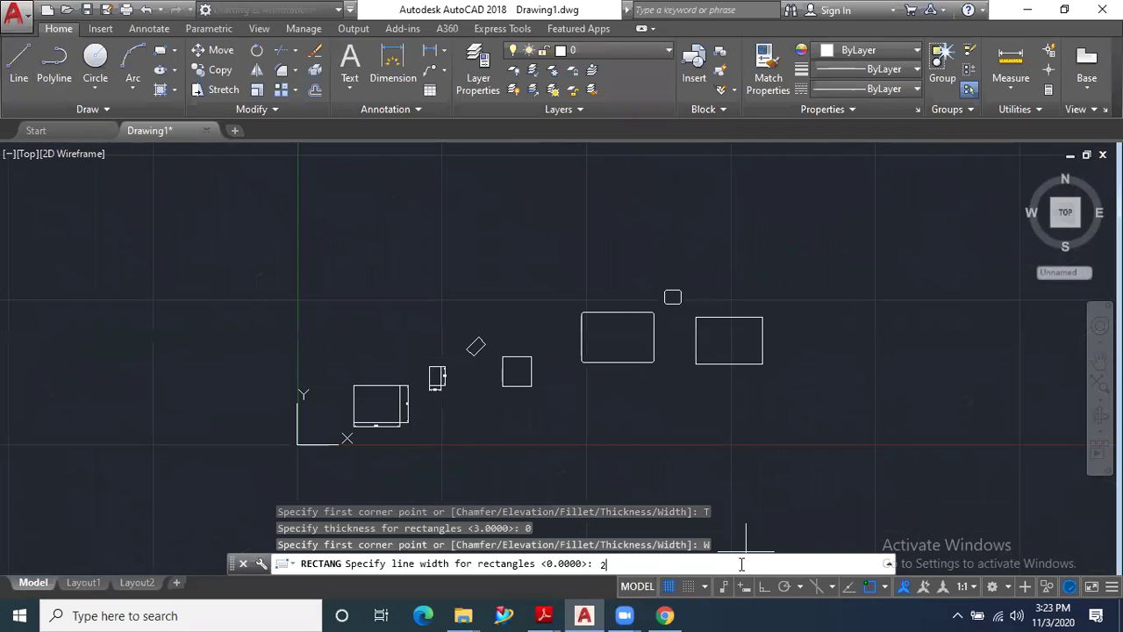
{"action": "key", "text": "Return"}
Draw the width-2 rectangle above the other shapes.
{"action": "left_click", "coordinate": [430, 217]}
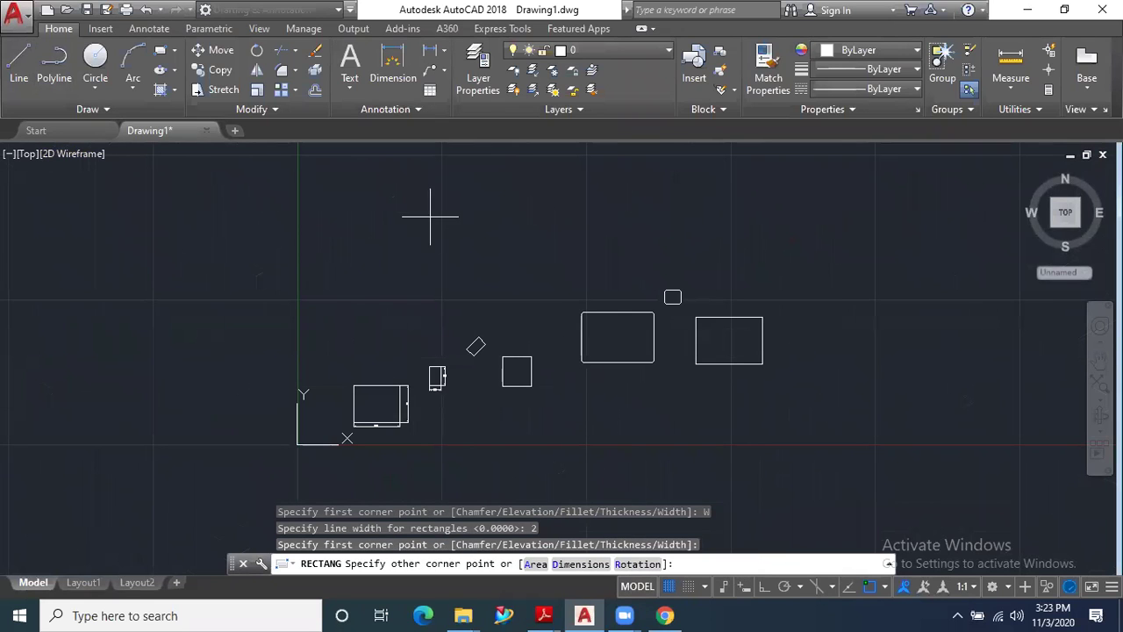
{"action": "scroll", "coordinate": [500, 285], "scroll_direction": "up", "scroll_amount": 8}
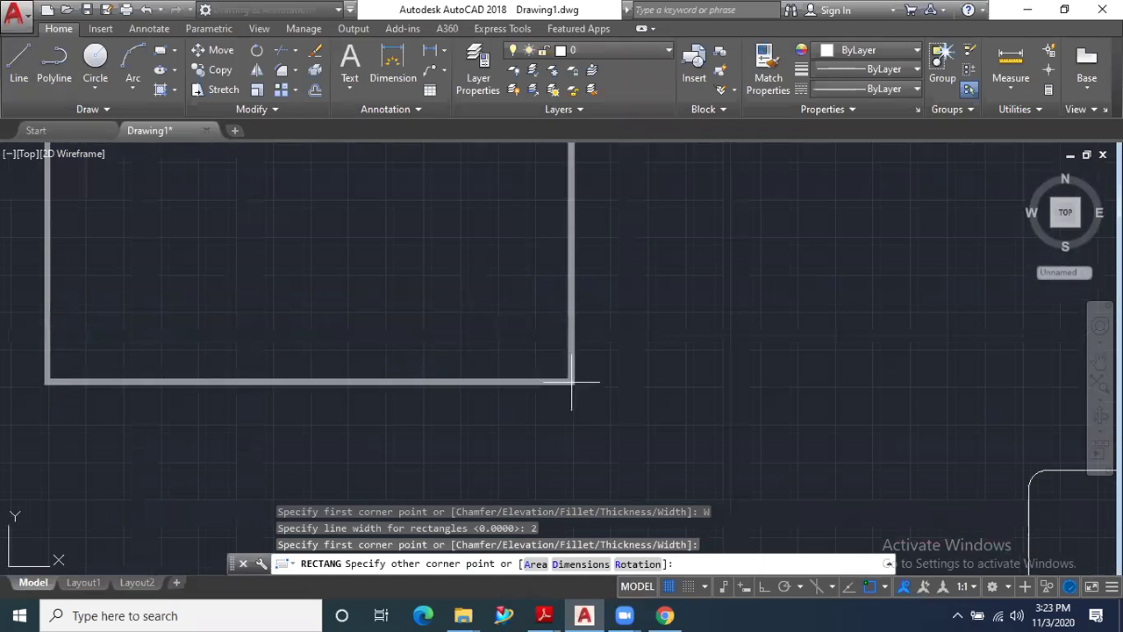
{"action": "scroll", "coordinate": [597, 404], "scroll_direction": "down", "scroll_amount": 2}
{"action": "left_click", "coordinate": [633, 403]}
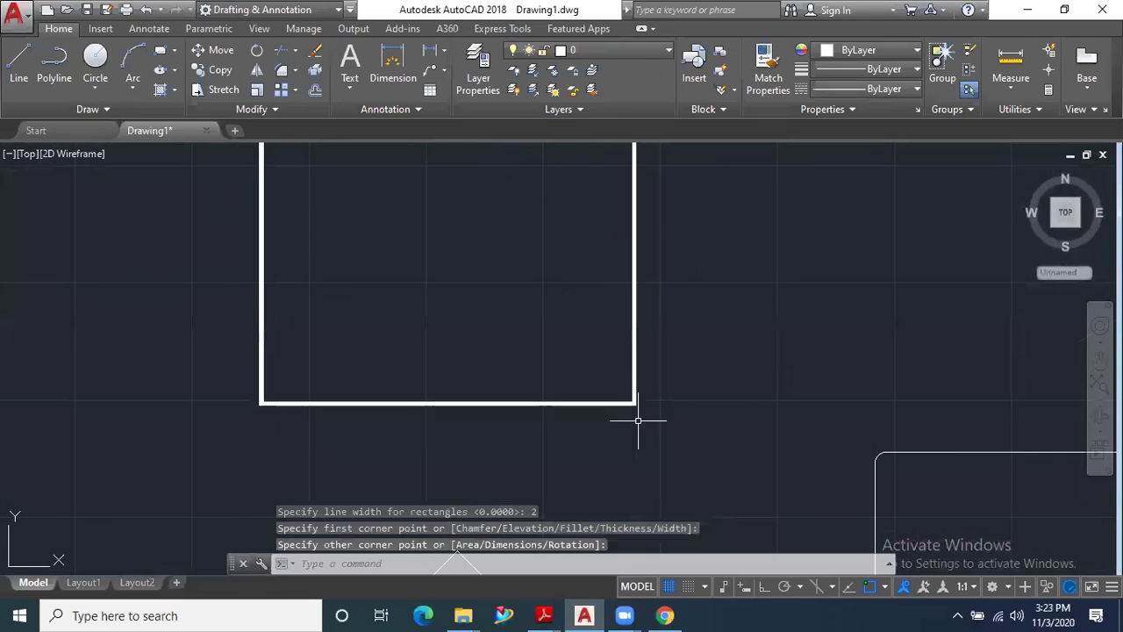
{"action": "scroll", "coordinate": [614, 395], "scroll_direction": "up", "scroll_amount": 2}
{"action": "scroll", "coordinate": [614, 395], "scroll_direction": "up", "scroll_amount": 2}
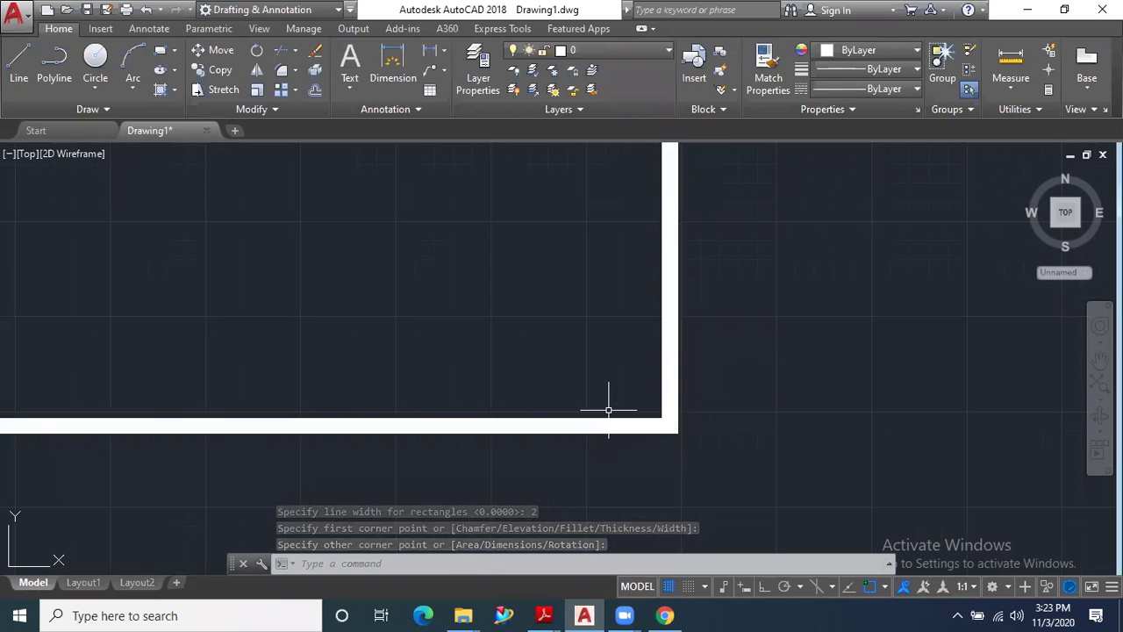
{"action": "scroll", "coordinate": [608, 410], "scroll_direction": "down", "scroll_amount": 2}
{"action": "scroll", "coordinate": [608, 410], "scroll_direction": "down", "scroll_amount": 2}
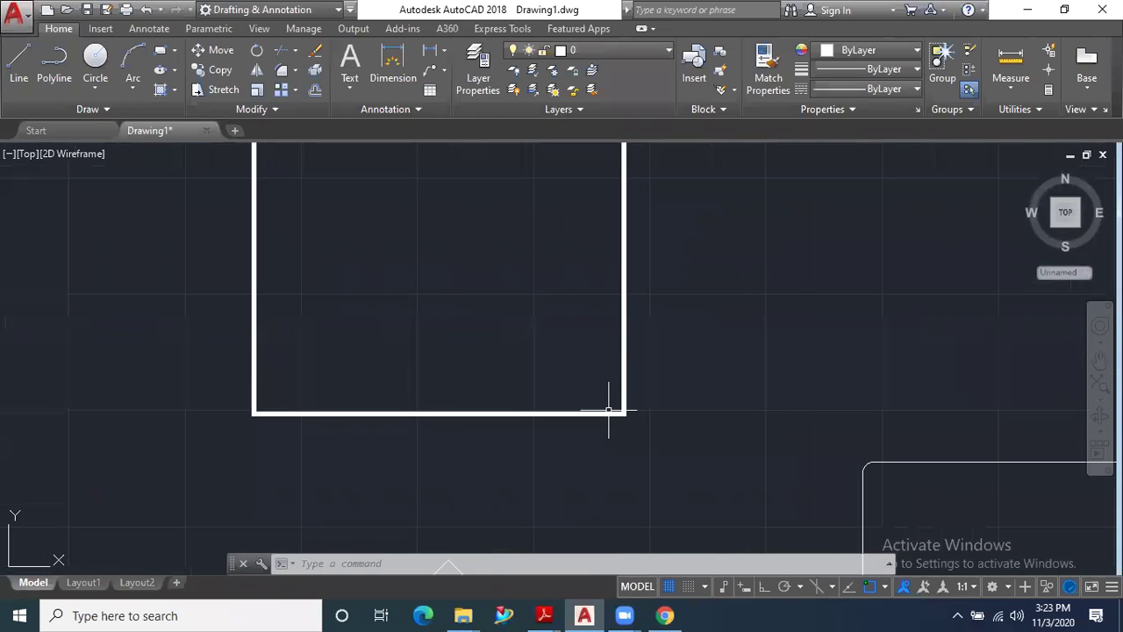
{"action": "scroll", "coordinate": [607, 409], "scroll_direction": "down", "scroll_amount": 2}
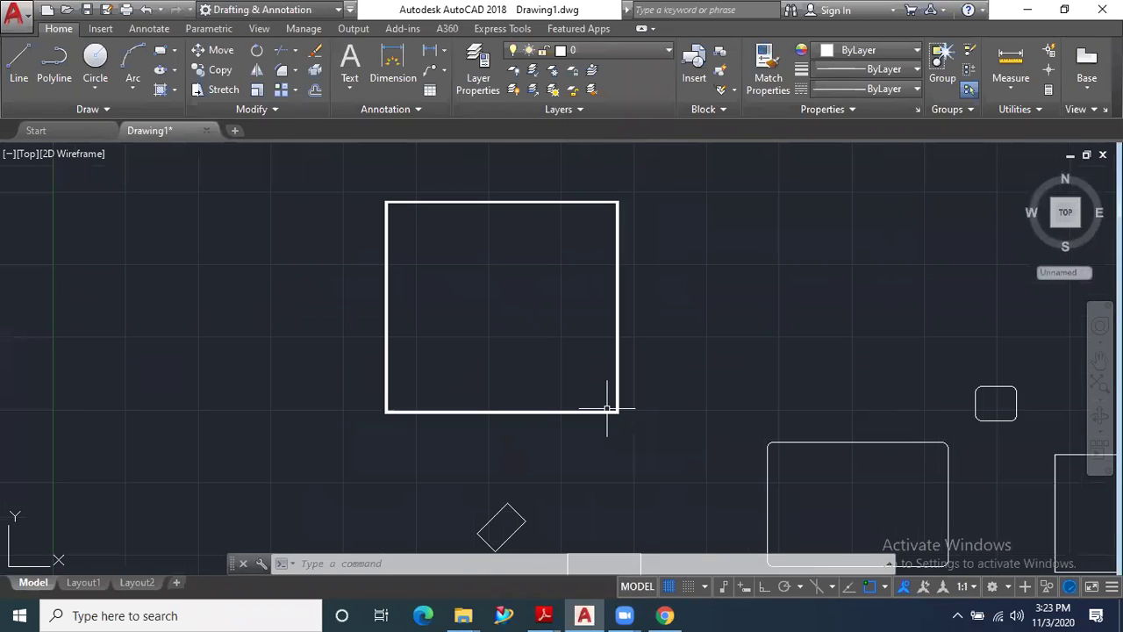
{"action": "scroll", "coordinate": [608, 409], "scroll_direction": "down", "scroll_amount": 2}
{"action": "scroll", "coordinate": [608, 409], "scroll_direction": "down", "scroll_amount": 2}
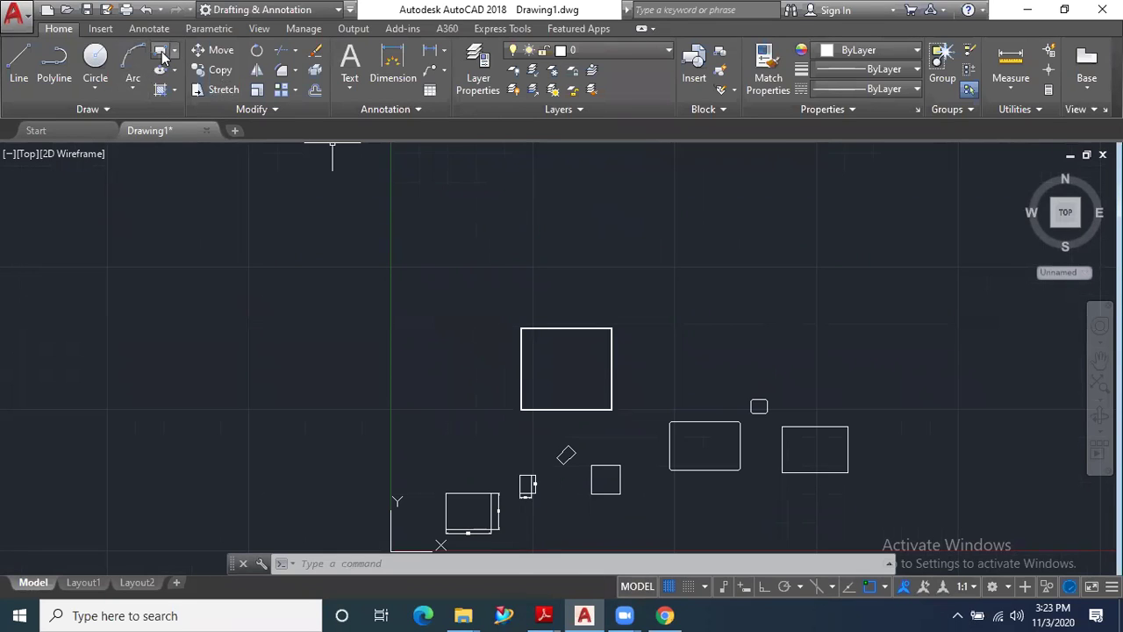
Reset the rectangle line width to 0 and draw a thin rectangle above the thick square.
{"action": "left_click", "coordinate": [161, 50]}
{"action": "left_click", "coordinate": [737, 564]}
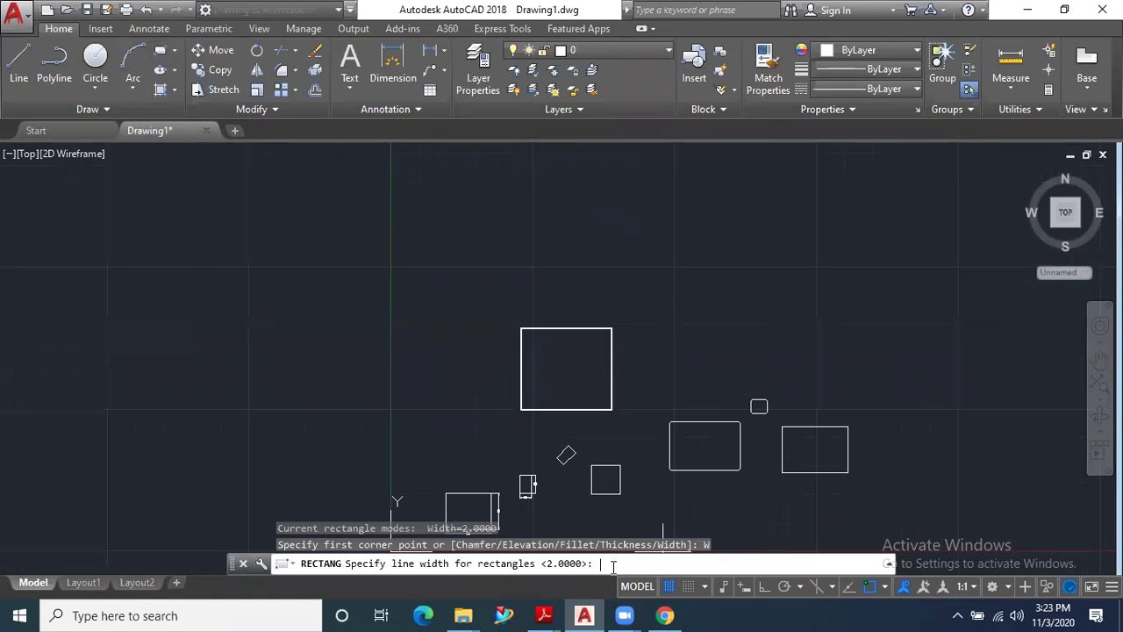
{"action": "type", "text": "0"}
{"action": "key", "text": "Return"}
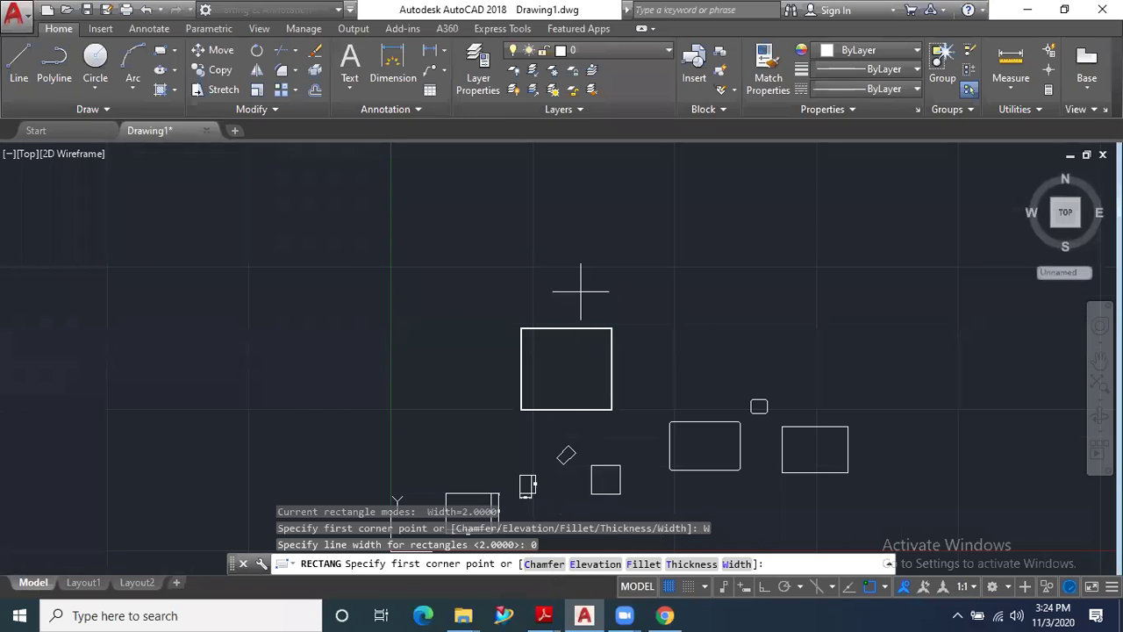
{"action": "left_click", "coordinate": [681, 234]}
{"action": "left_click", "coordinate": [556, 272]}
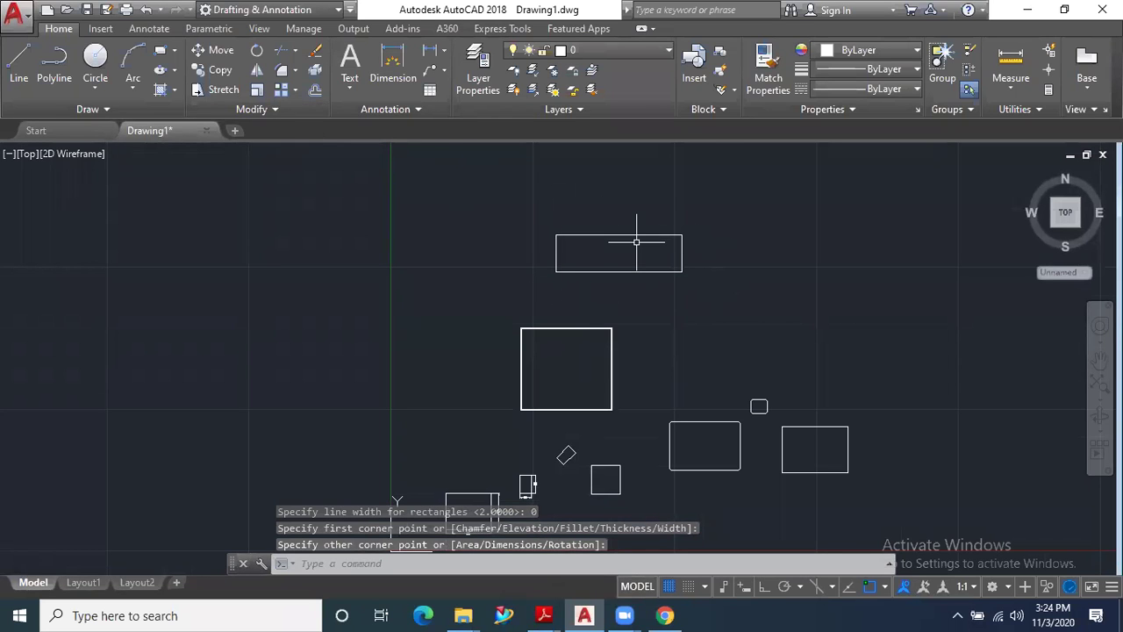
{"action": "scroll", "coordinate": [710, 371], "scroll_direction": "up", "scroll_amount": 4}
{"action": "scroll", "coordinate": [641, 351], "scroll_direction": "down", "scroll_amount": 4}
{"action": "scroll", "coordinate": [641, 350], "scroll_direction": "up", "scroll_amount": 4}
{"action": "scroll", "coordinate": [776, 310], "scroll_direction": "up", "scroll_amount": 2}
{"action": "scroll", "coordinate": [775, 310], "scroll_direction": "up", "scroll_amount": 4}
{"action": "scroll", "coordinate": [543, 268], "scroll_direction": "down", "scroll_amount": 2}
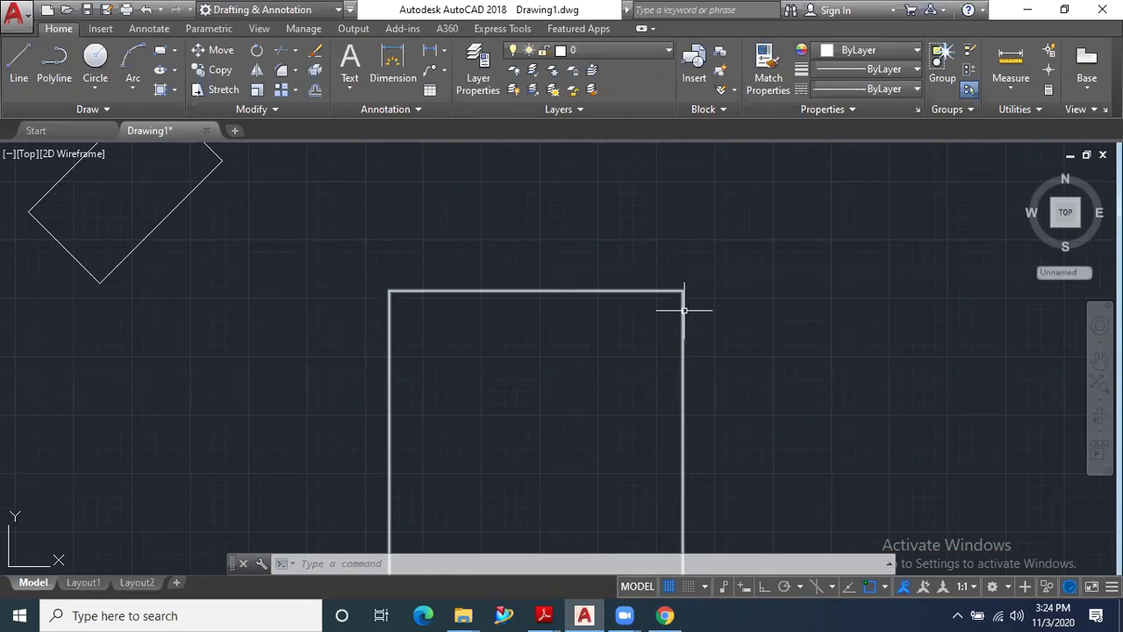
{"action": "left_click", "coordinate": [18, 78]}
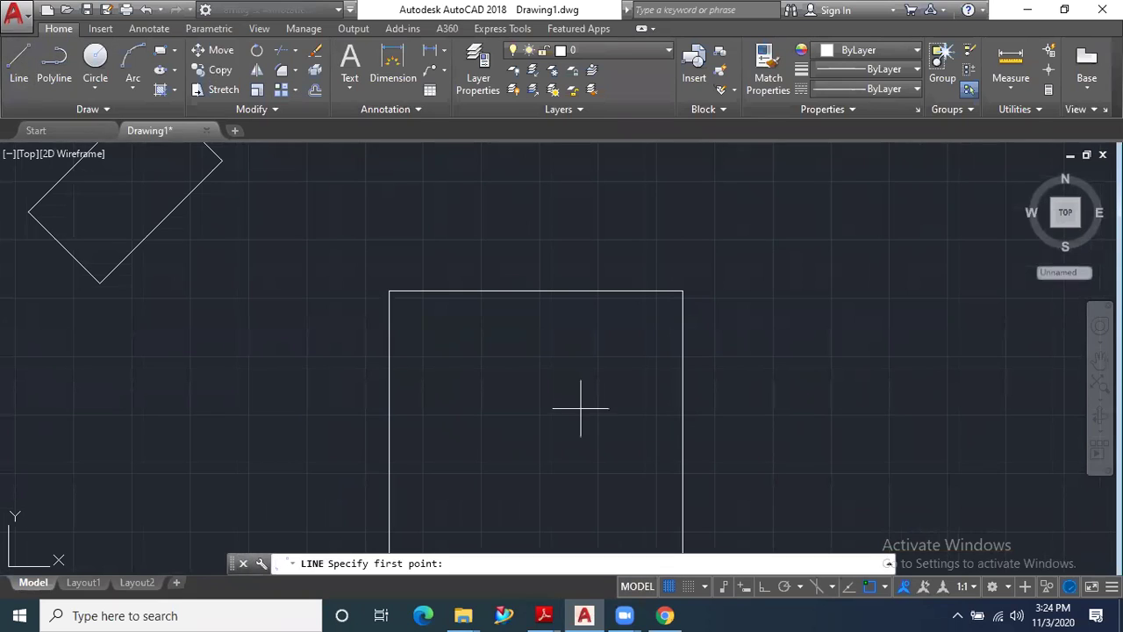
{"action": "left_click", "coordinate": [681, 333]}
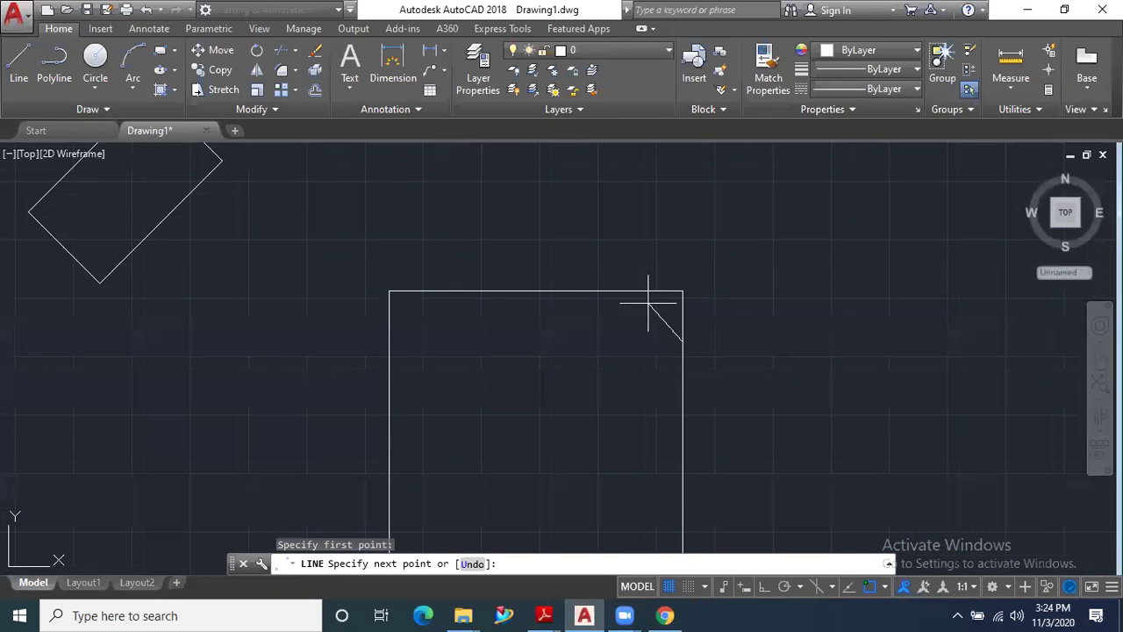
{"action": "left_click", "coordinate": [682, 340]}
{"action": "key", "text": "Escape"}
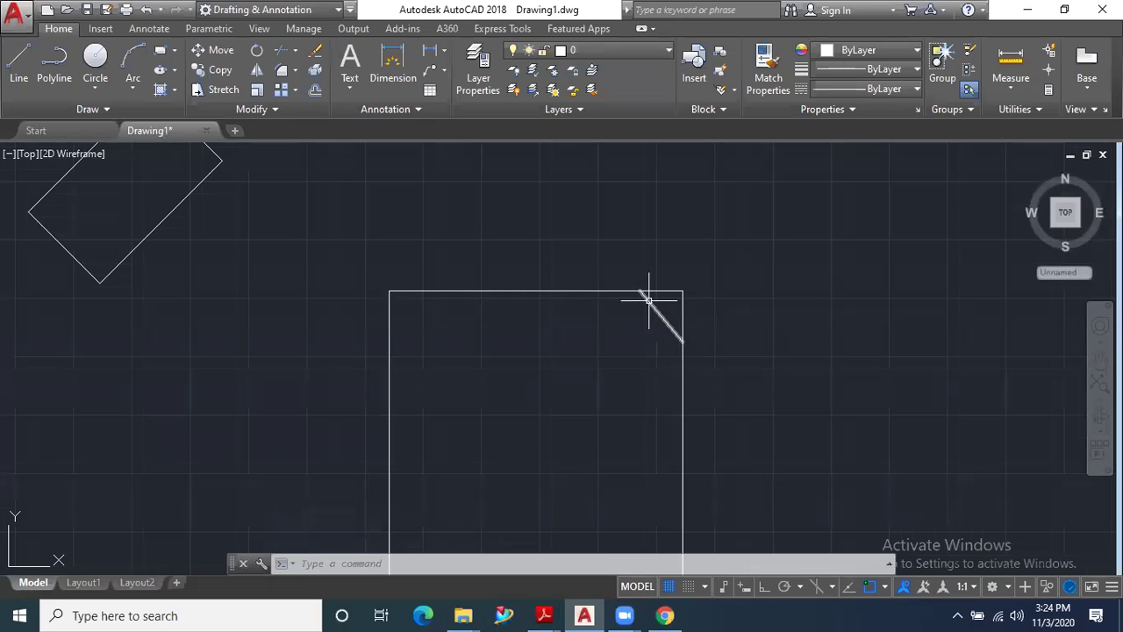
{"action": "scroll", "coordinate": [665, 323], "scroll_direction": "down", "scroll_amount": 2}
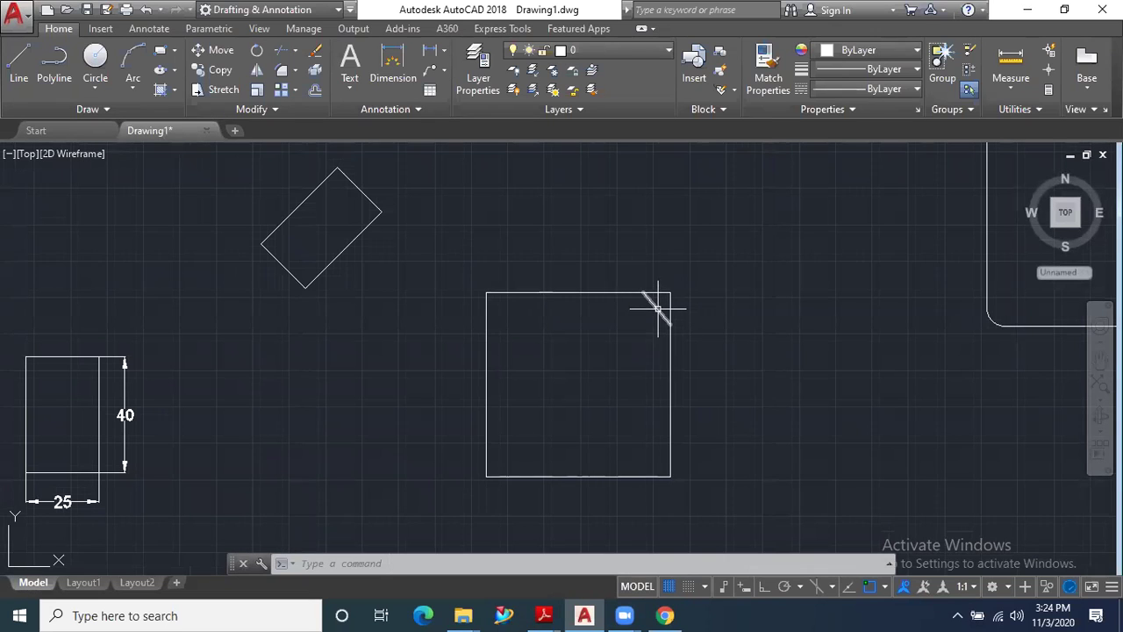
{"action": "left_click", "coordinate": [656, 308]}
{"action": "key", "text": "Delete"}
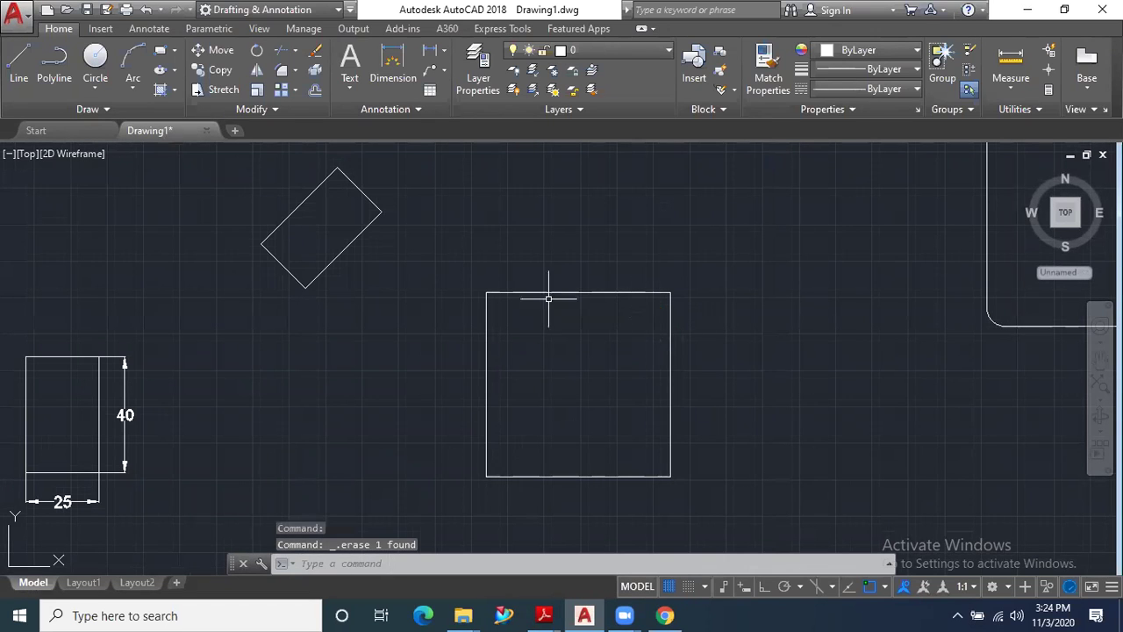
Start Chamfer and set the distances to 8 and 10.
{"action": "left_click", "coordinate": [296, 71]}
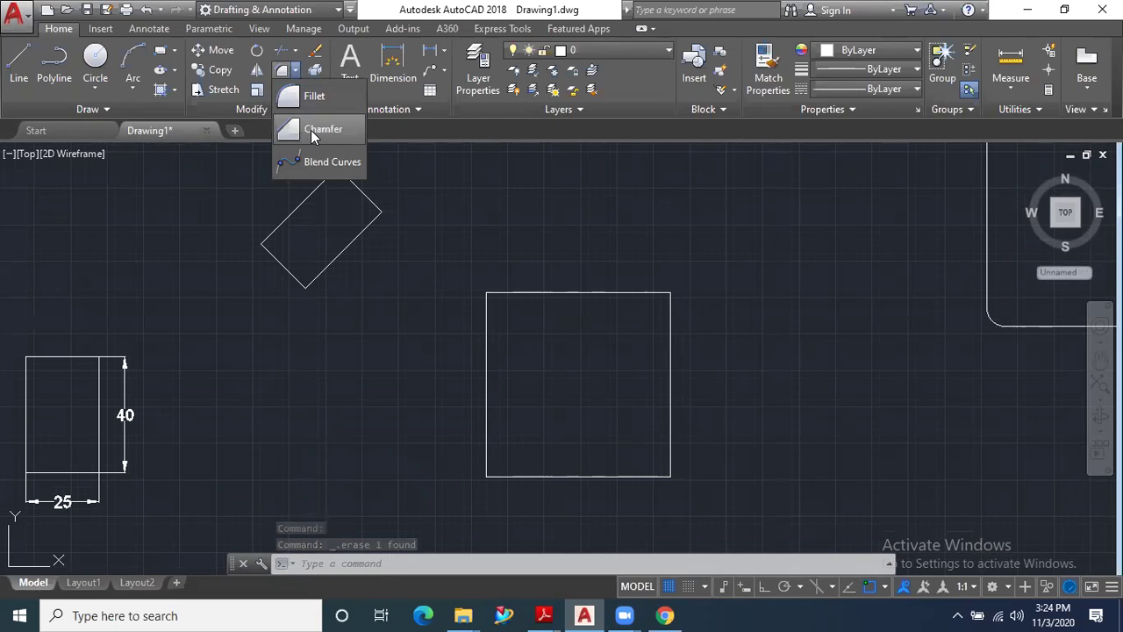
{"action": "left_click", "coordinate": [311, 130]}
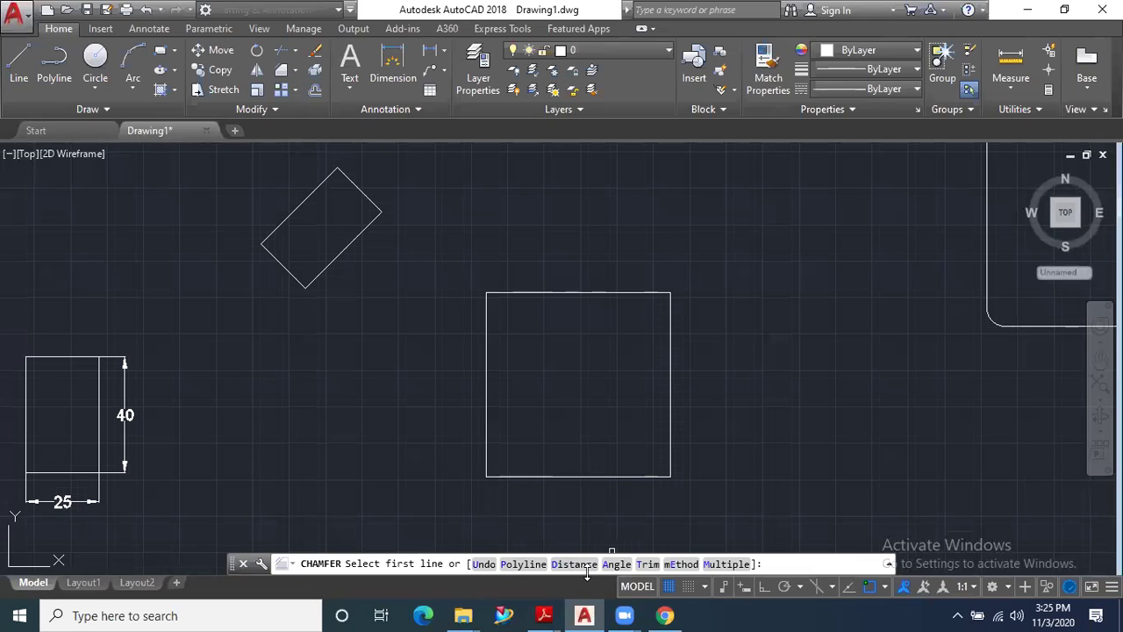
{"action": "scroll", "coordinate": [649, 502], "scroll_direction": "up", "scroll_amount": 5}
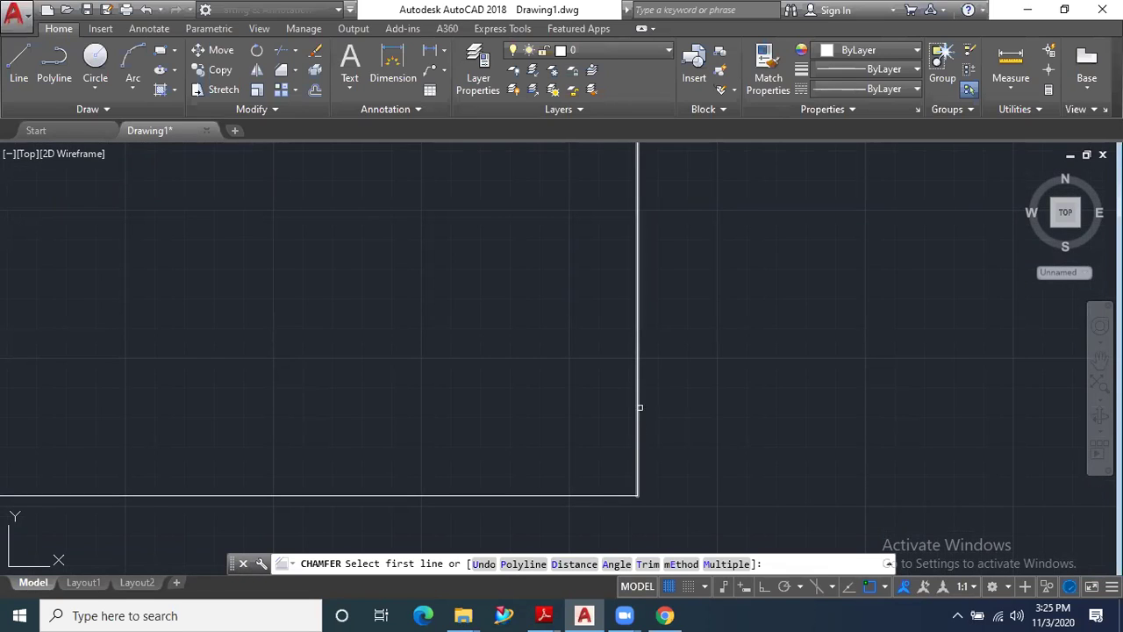
{"action": "left_click", "coordinate": [574, 563]}
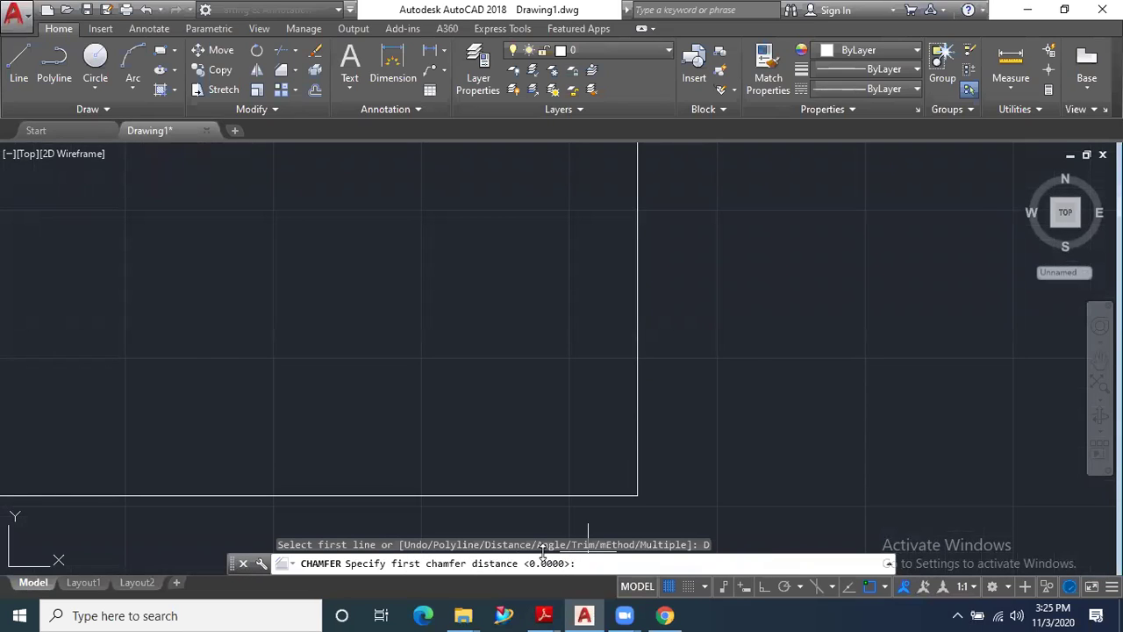
{"action": "type", "text": "8"}
{"action": "key", "text": "Return"}
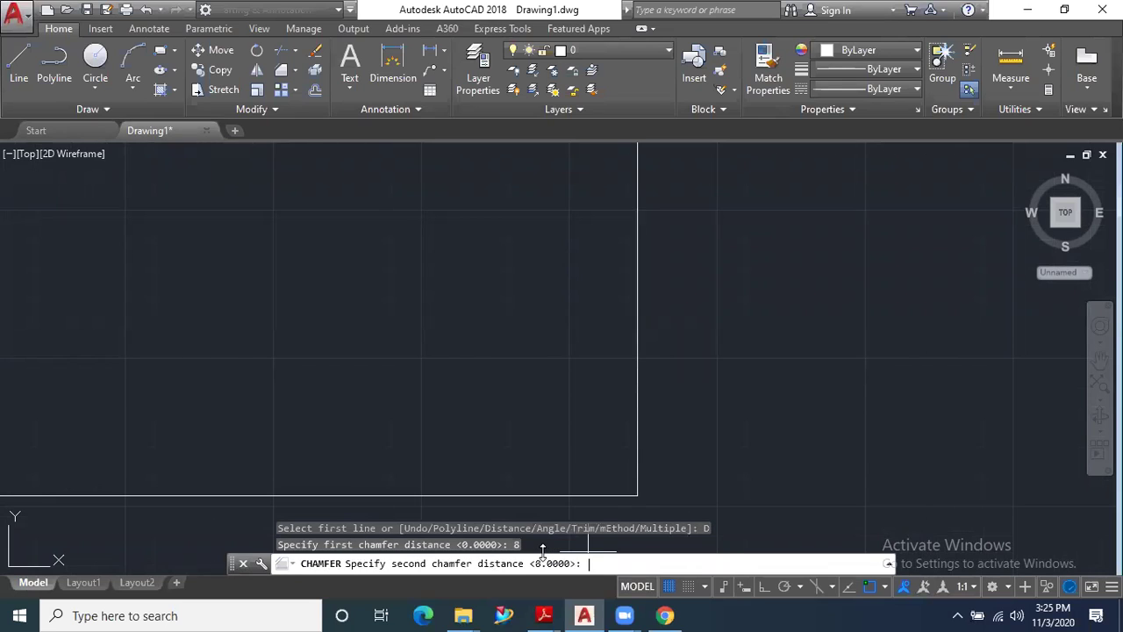
{"action": "type", "text": "10"}
{"action": "key", "text": "Return"}
{"action": "scroll", "coordinate": [592, 390], "scroll_direction": "down", "scroll_amount": 2}
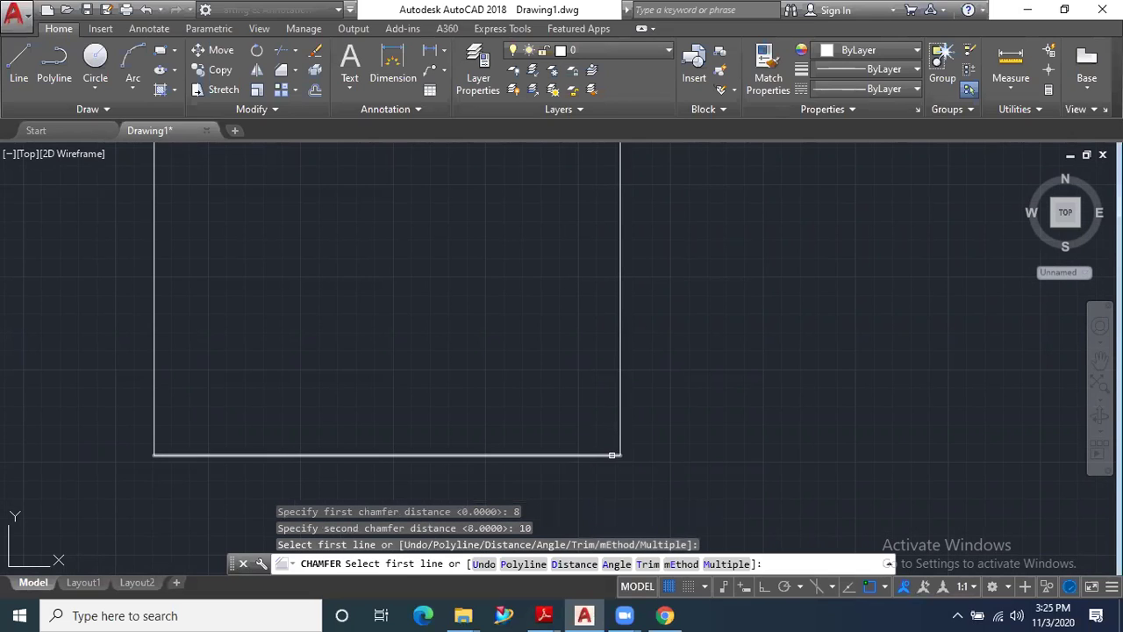
Chamfer the square's bottom-right corner, picking the bottom edge then the right edge.
{"action": "scroll", "coordinate": [612, 454], "scroll_direction": "up", "scroll_amount": 2}
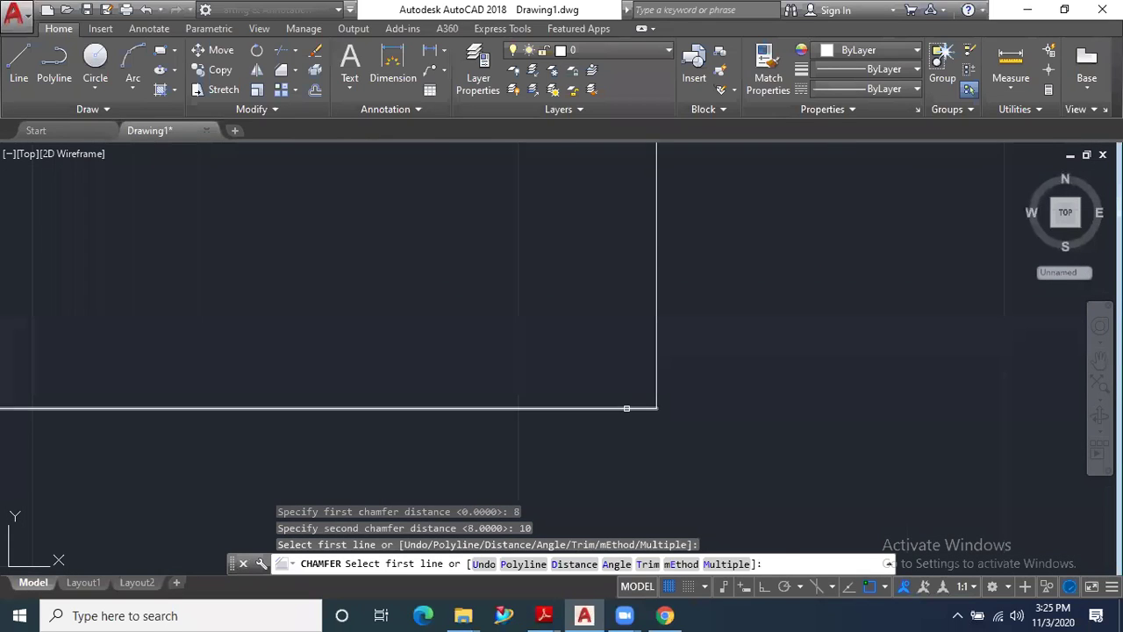
{"action": "left_click", "coordinate": [641, 406]}
{"action": "scroll", "coordinate": [655, 342], "scroll_direction": "up", "scroll_amount": 1}
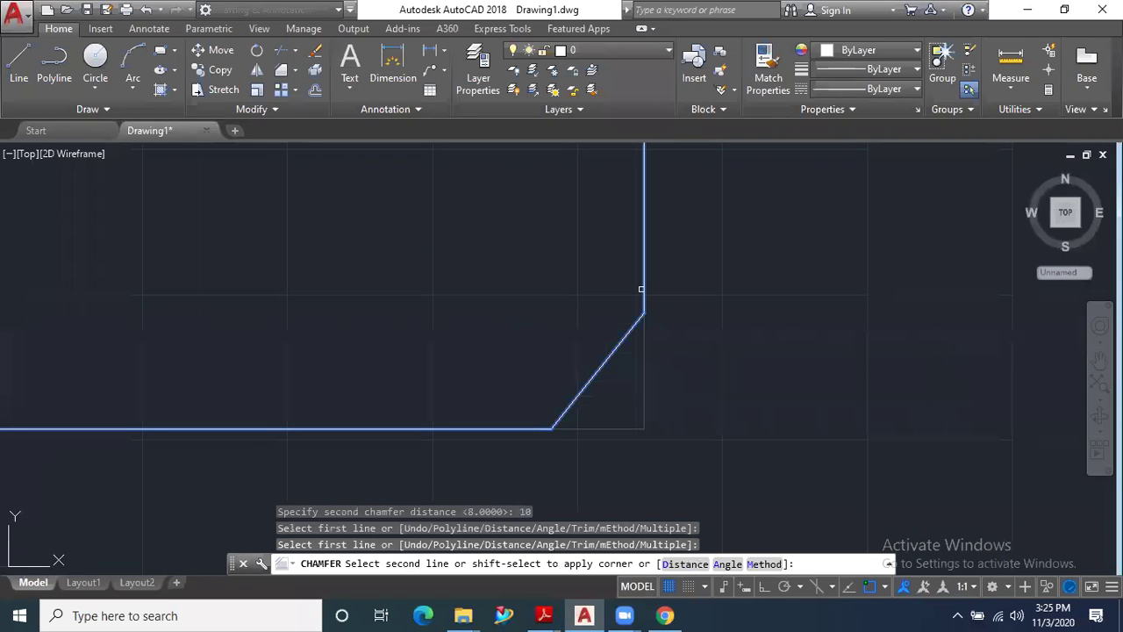
{"action": "left_click", "coordinate": [641, 288]}
{"action": "scroll", "coordinate": [557, 454], "scroll_direction": "down", "scroll_amount": 1}
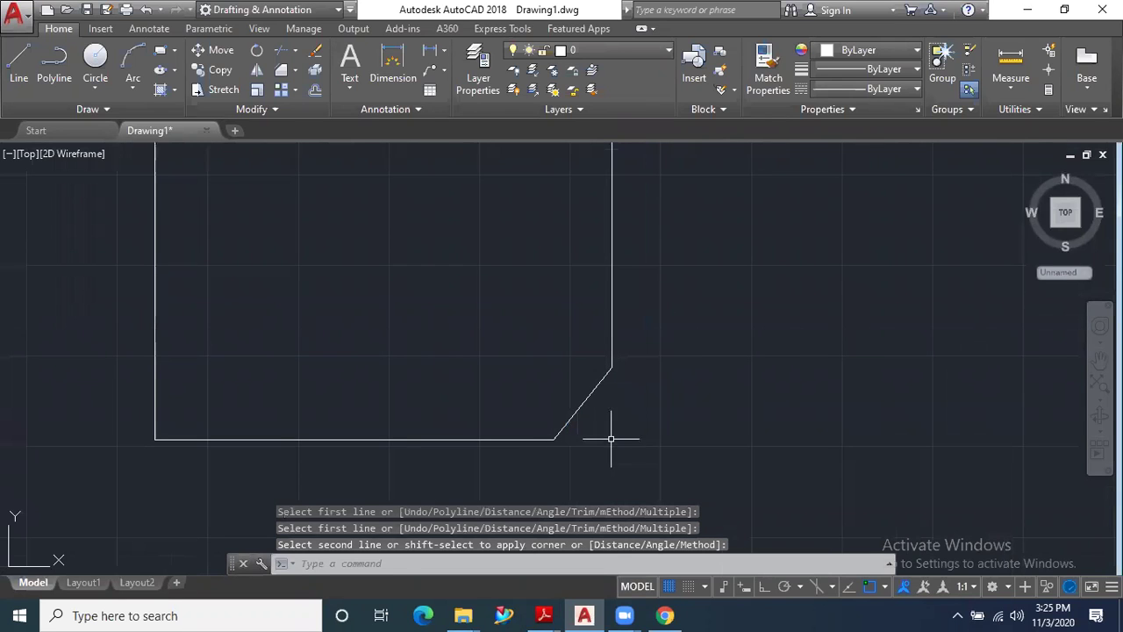
Add a vertical linear dimension of 10 between the chamfer's endpoints on the right edge.
{"action": "left_click", "coordinate": [430, 51]}
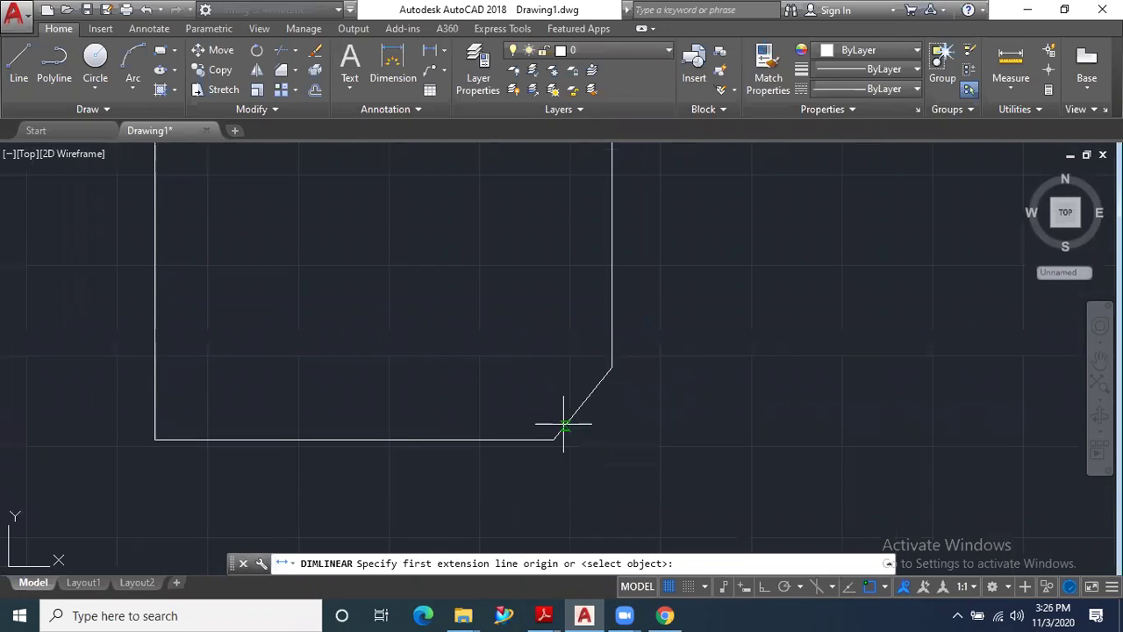
{"action": "left_click", "coordinate": [556, 439]}
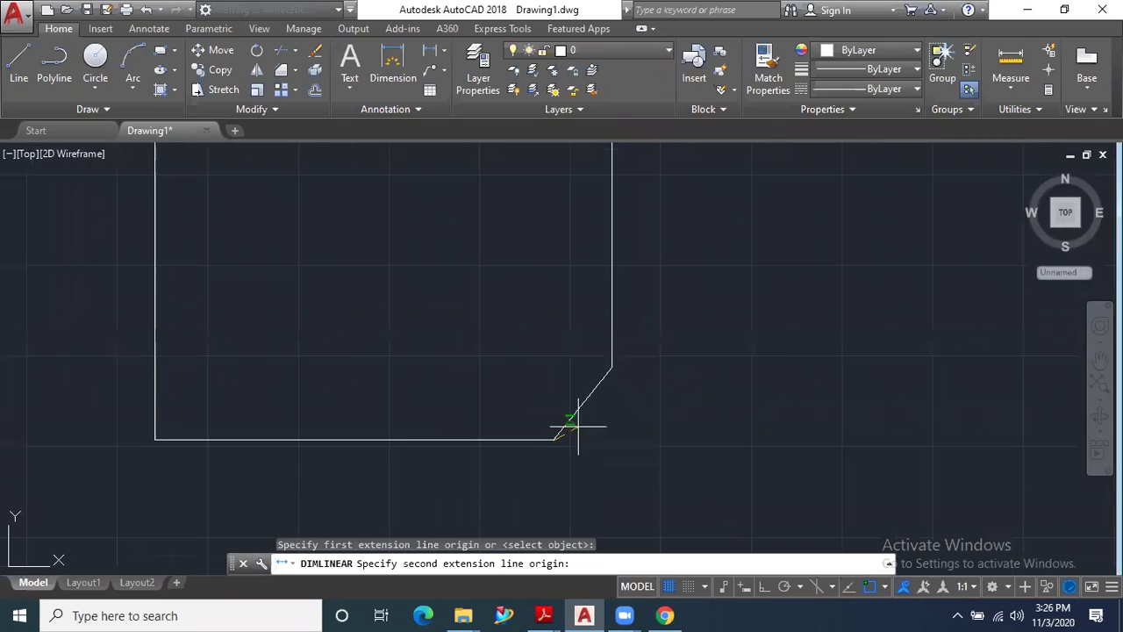
{"action": "left_click", "coordinate": [611, 368]}
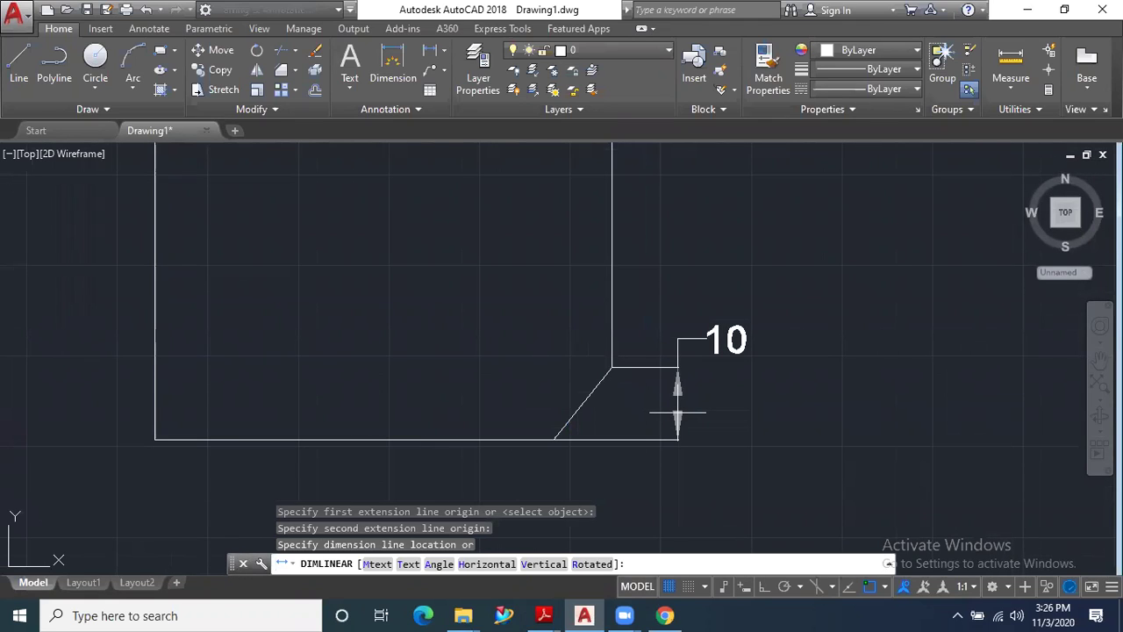
{"action": "left_click", "coordinate": [677, 412]}
{"action": "scroll", "coordinate": [650, 443], "scroll_direction": "down", "scroll_amount": 3}
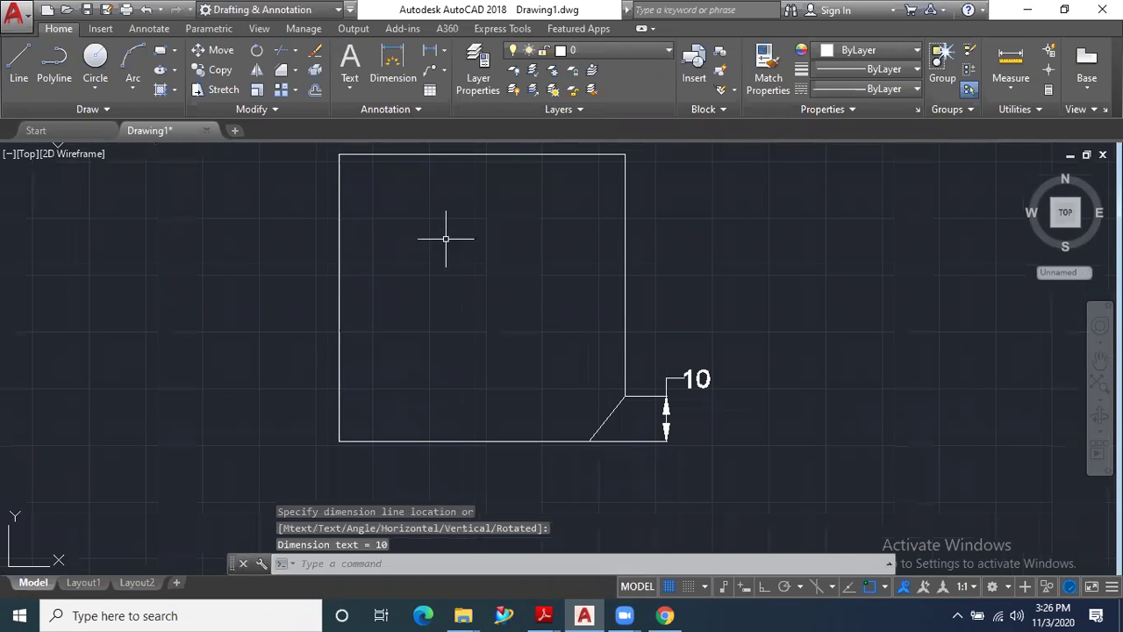
{"action": "left_click", "coordinate": [280, 70]}
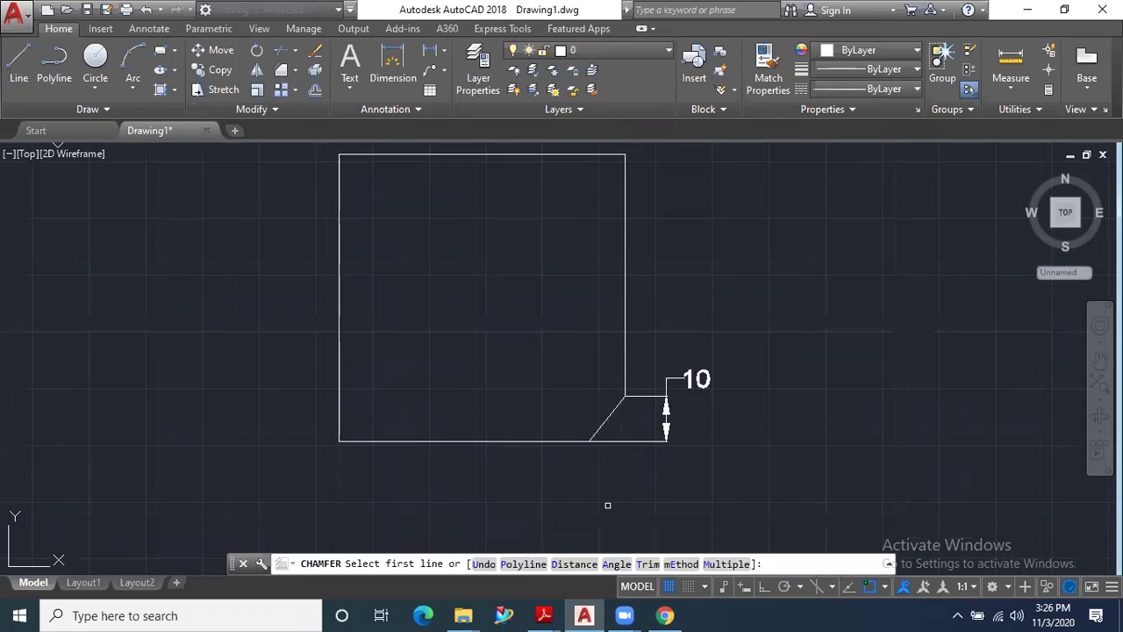
Set both chamfer distances to 10 and cut the square's top-right corner.
{"action": "scroll", "coordinate": [608, 506], "scroll_direction": "down", "scroll_amount": 1}
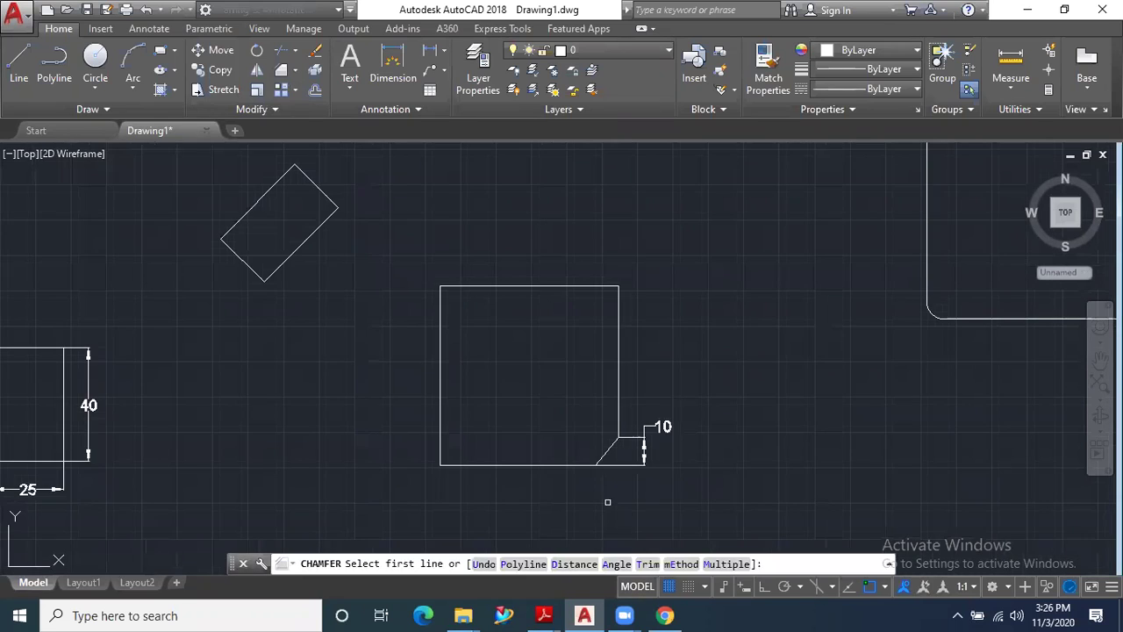
{"action": "left_click", "coordinate": [575, 566]}
{"action": "type", "text": "10"}
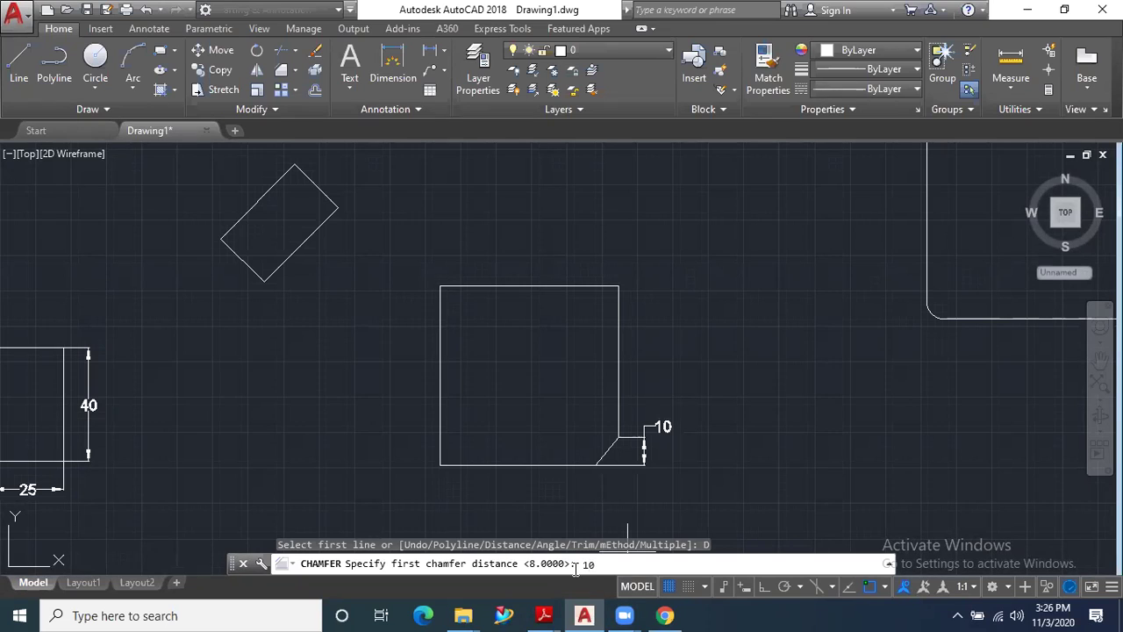
{"action": "key", "text": "Return"}
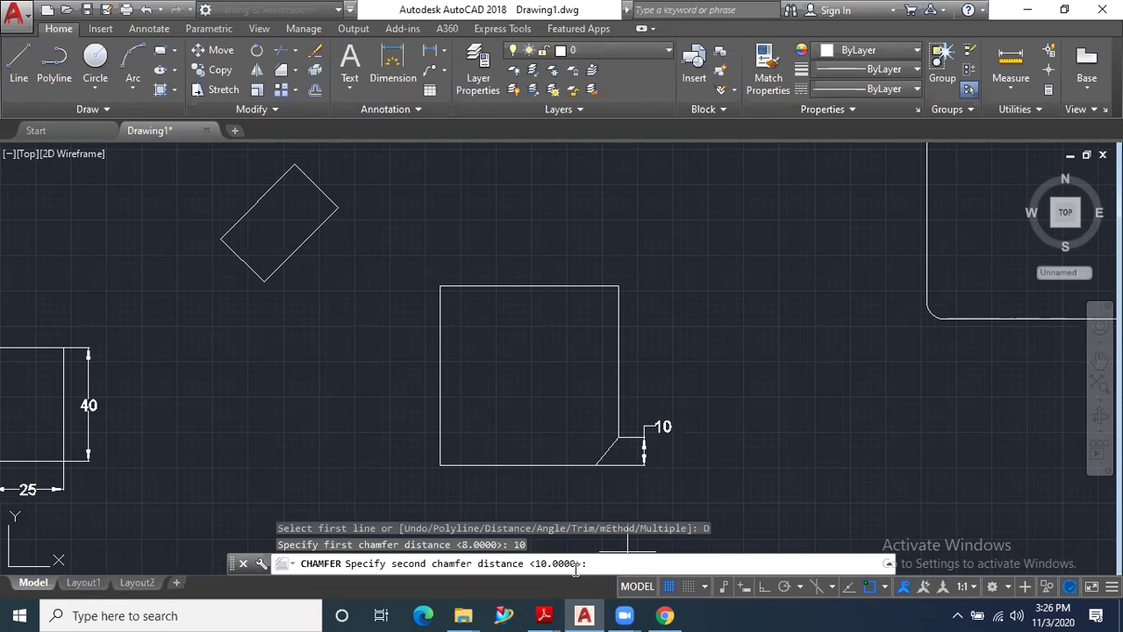
{"action": "key", "text": "Return"}
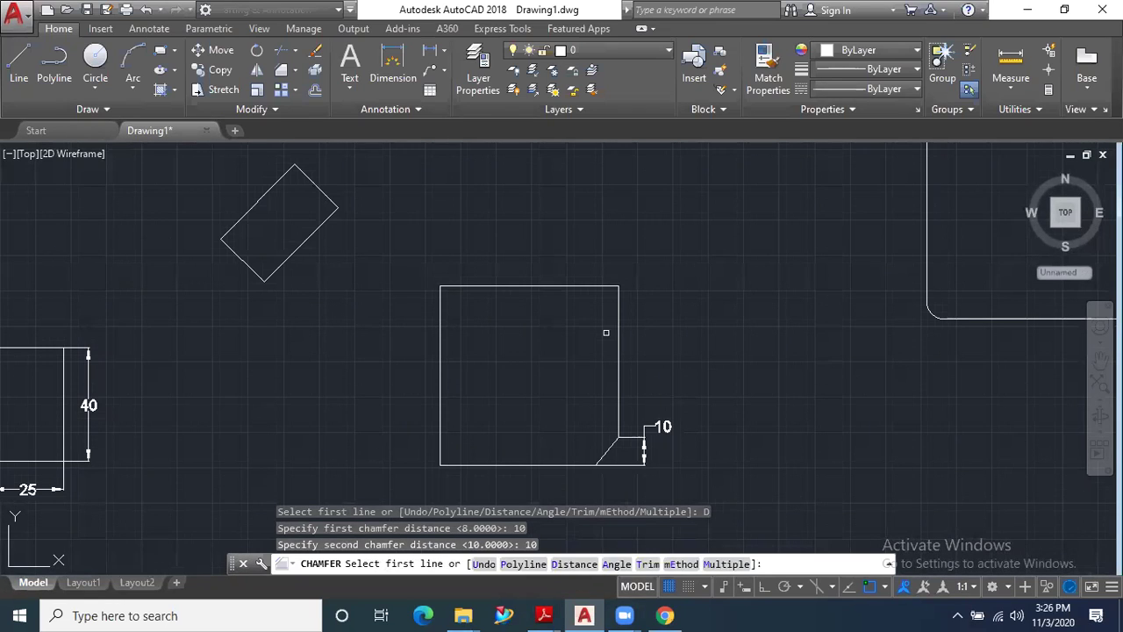
{"action": "left_click", "coordinate": [616, 324]}
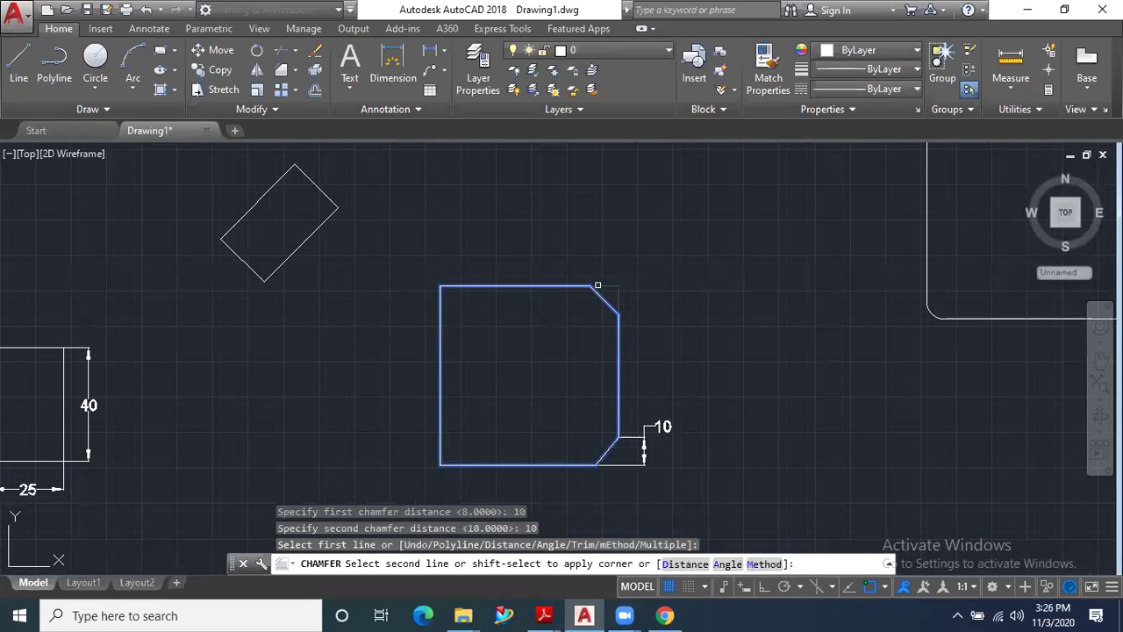
{"action": "left_click", "coordinate": [597, 285]}
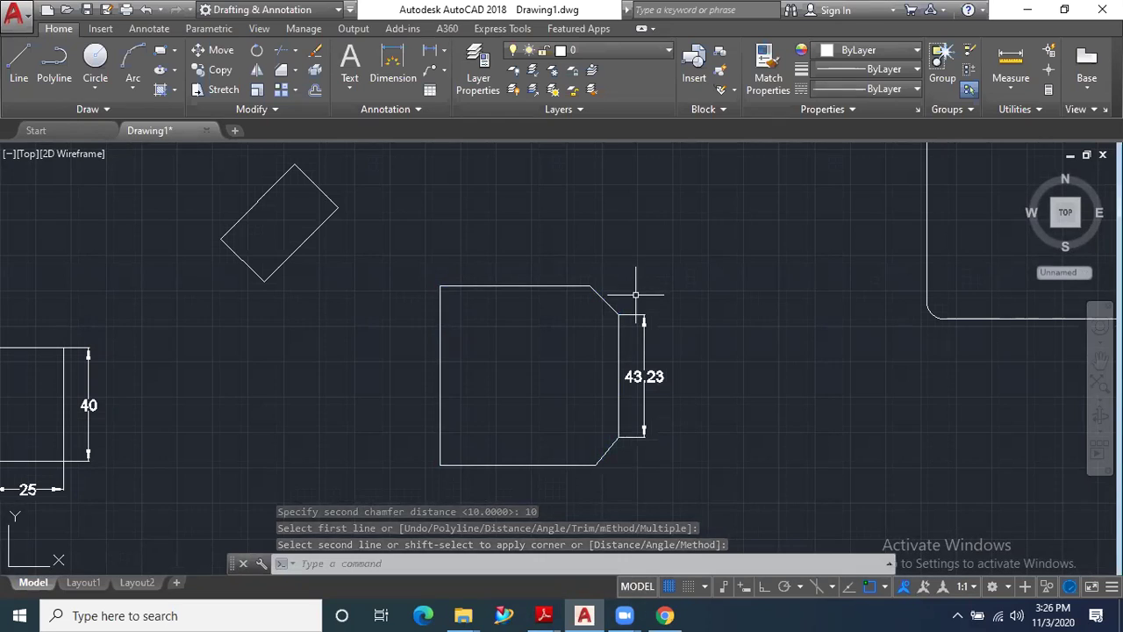
{"action": "scroll", "coordinate": [622, 311], "scroll_direction": "up", "scroll_amount": 4}
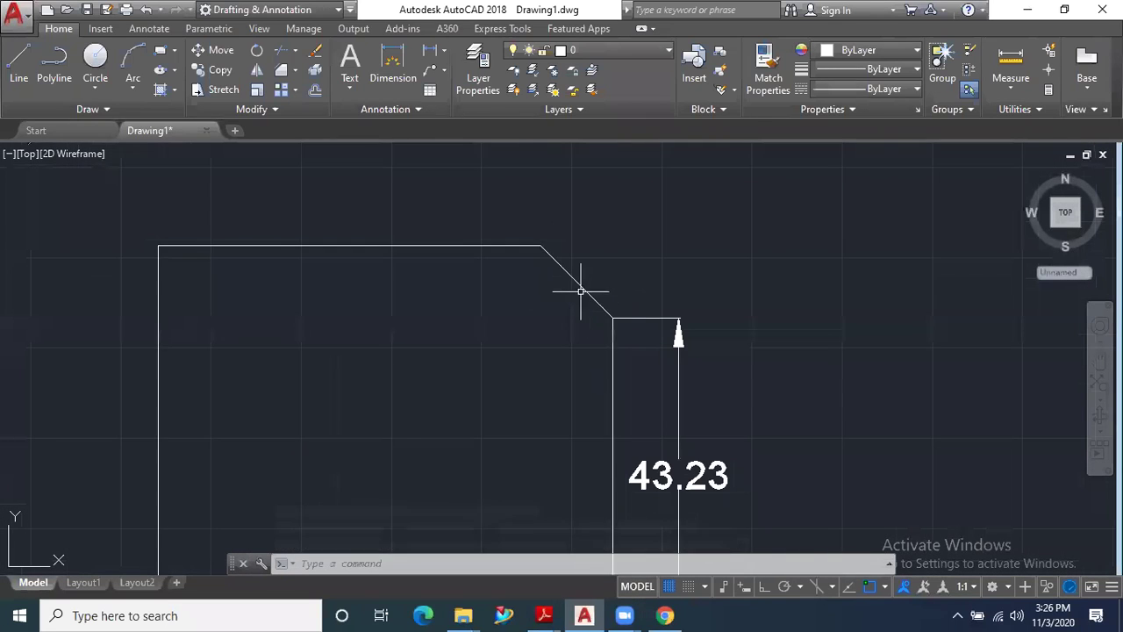
{"action": "scroll", "coordinate": [619, 291], "scroll_direction": "down", "scroll_amount": 4}
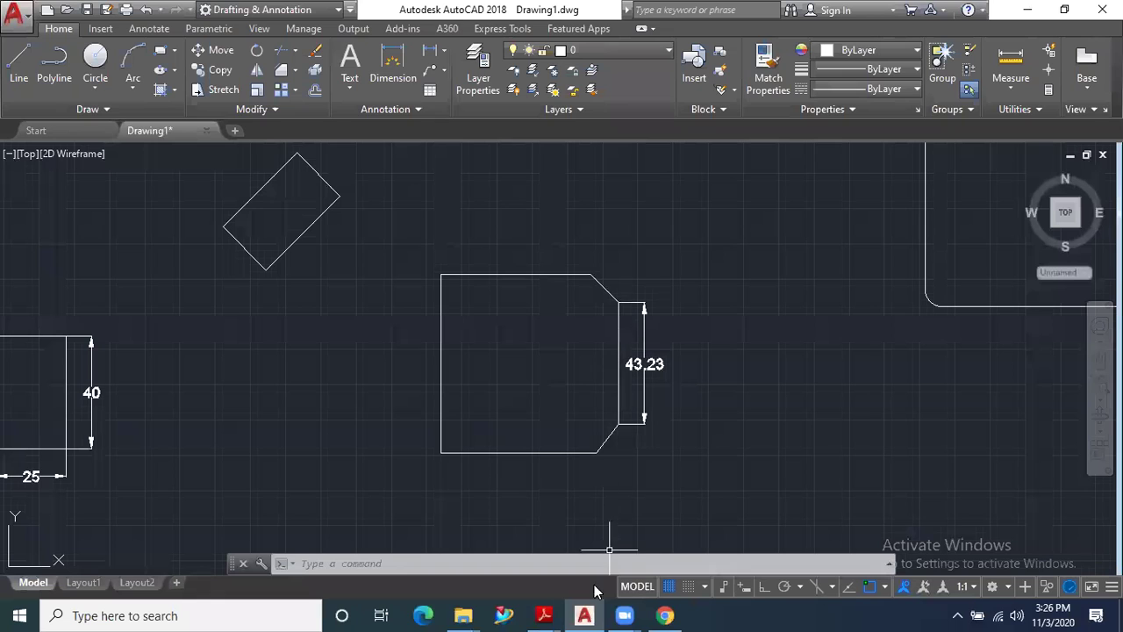
{"action": "left_click", "coordinate": [280, 70]}
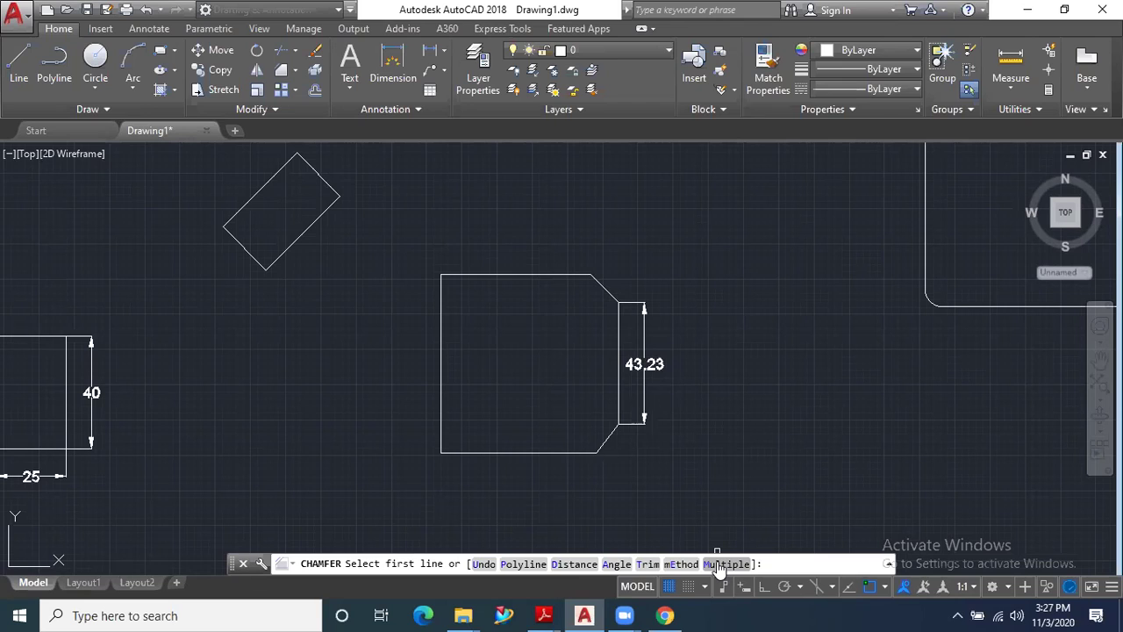
{"action": "scroll", "coordinate": [562, 423], "scroll_direction": "down", "scroll_amount": 2}
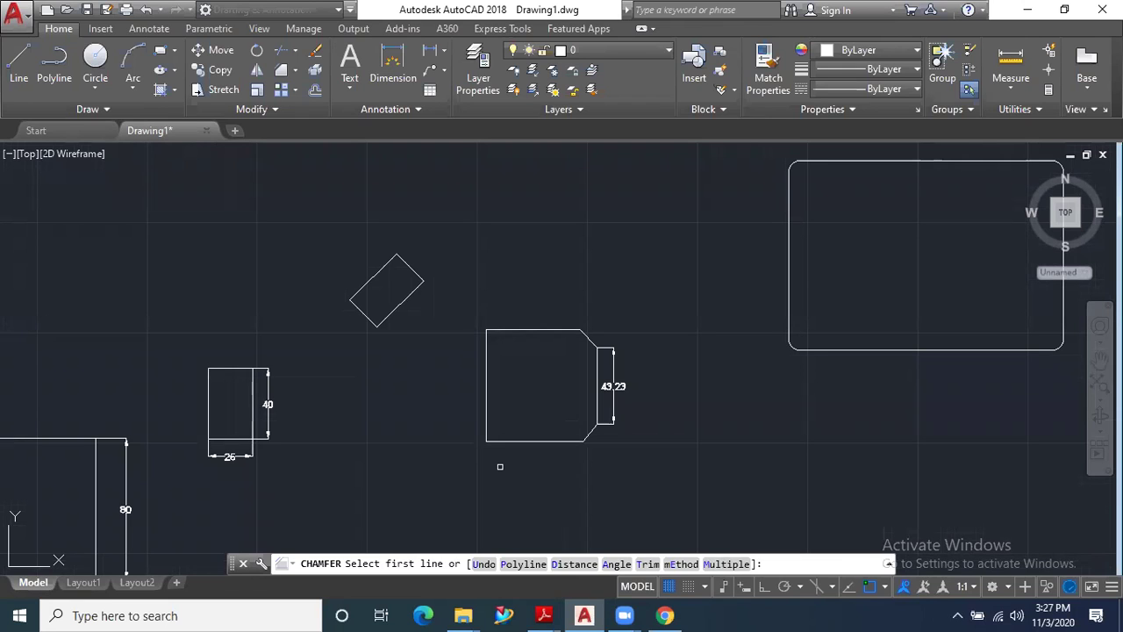
{"action": "key", "text": "Escape"}
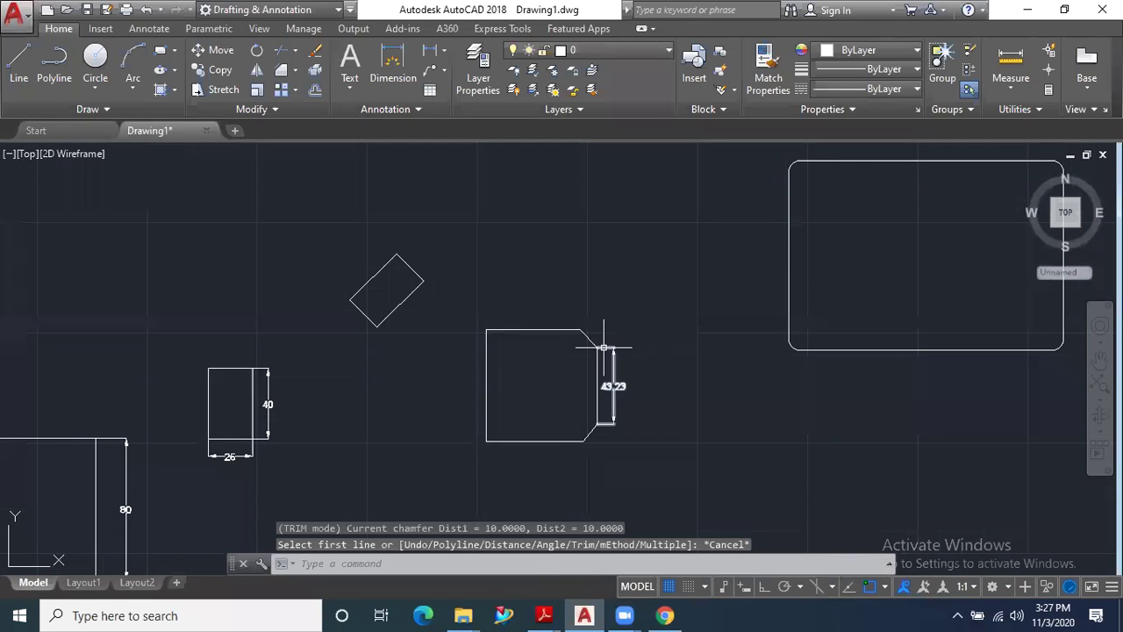
{"action": "scroll", "coordinate": [604, 347], "scroll_direction": "down", "scroll_amount": 4}
{"action": "scroll", "coordinate": [364, 399], "scroll_direction": "up", "scroll_amount": 1}
{"action": "scroll", "coordinate": [364, 399], "scroll_direction": "up", "scroll_amount": 3}
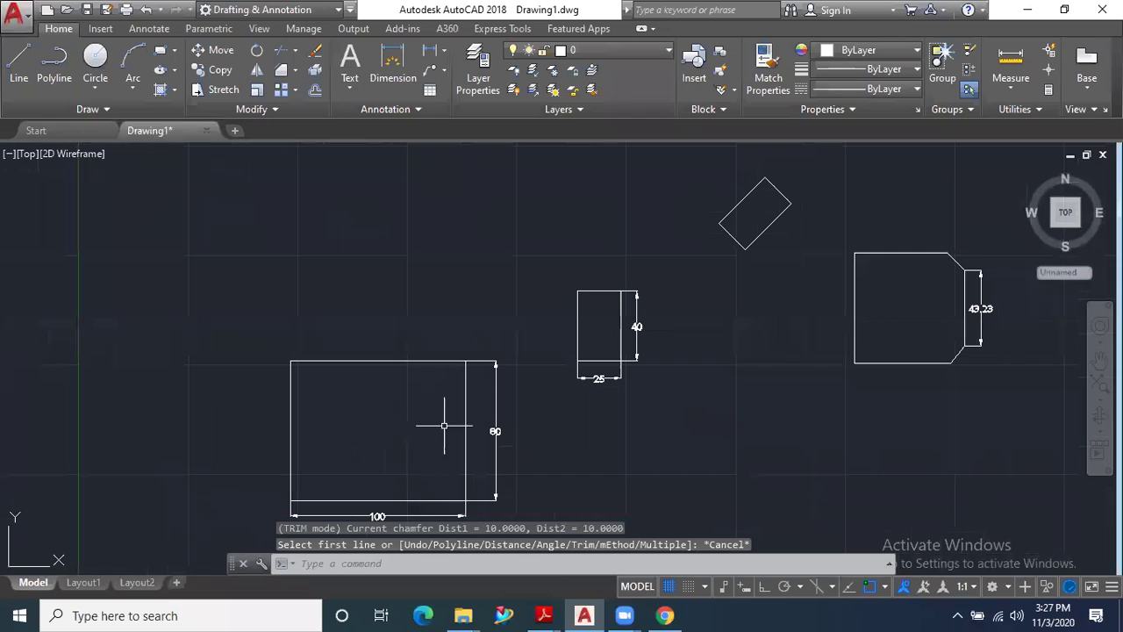
{"action": "scroll", "coordinate": [514, 333], "scroll_direction": "down", "scroll_amount": 2}
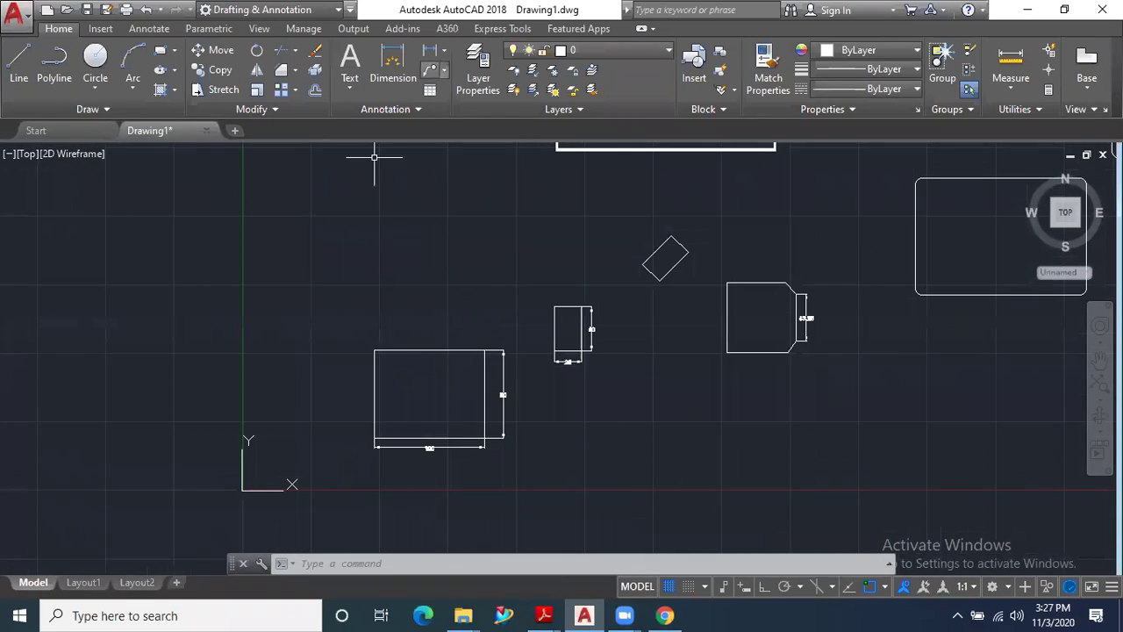
Start Chamfer using the Angle method with length 8 and angle 45°.
{"action": "left_click", "coordinate": [318, 260]}
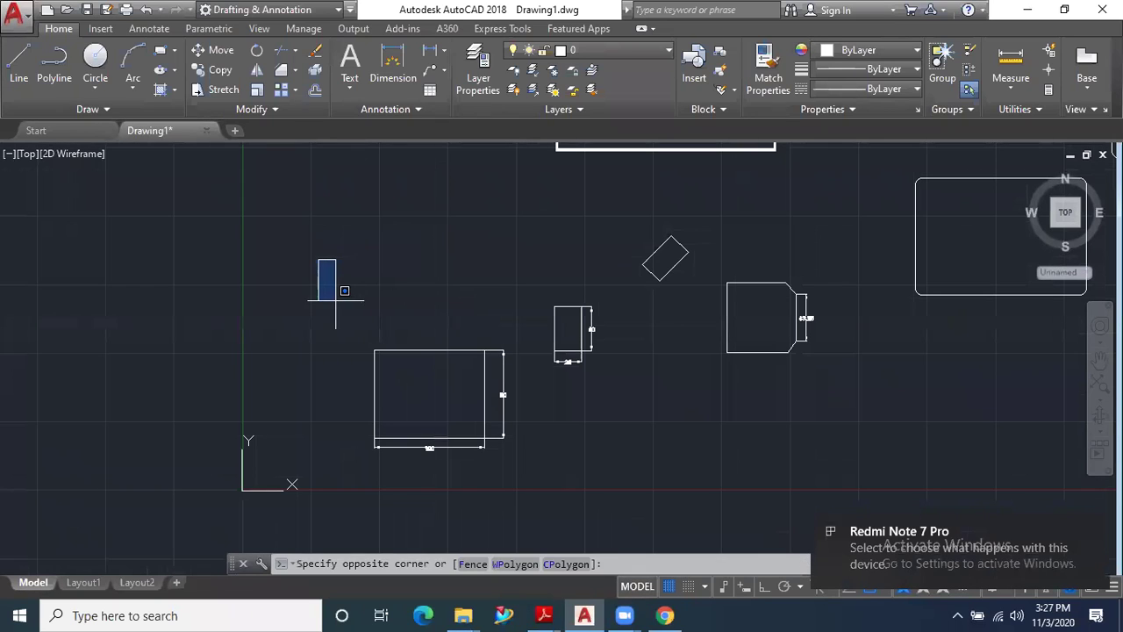
{"action": "left_click", "coordinate": [339, 298]}
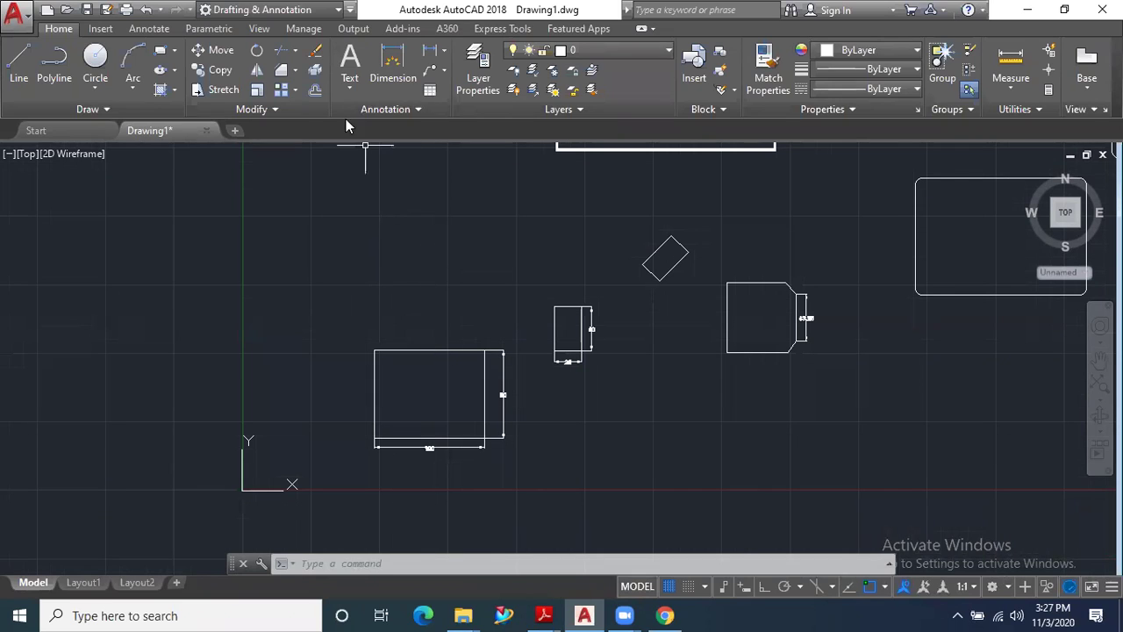
{"action": "left_click", "coordinate": [281, 77]}
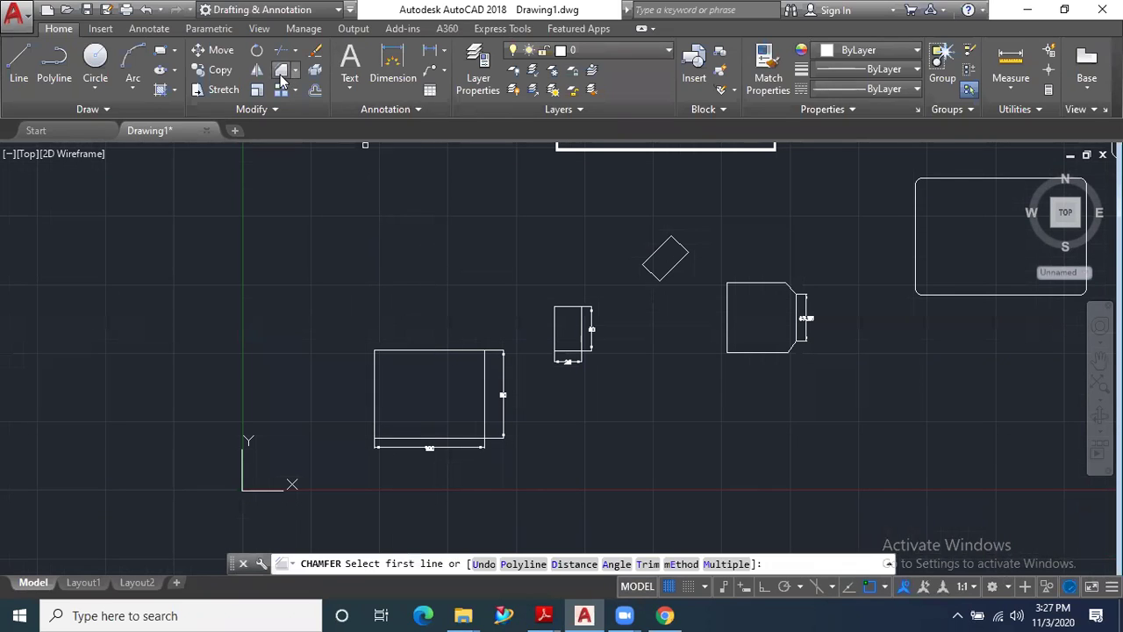
{"action": "left_click", "coordinate": [614, 564]}
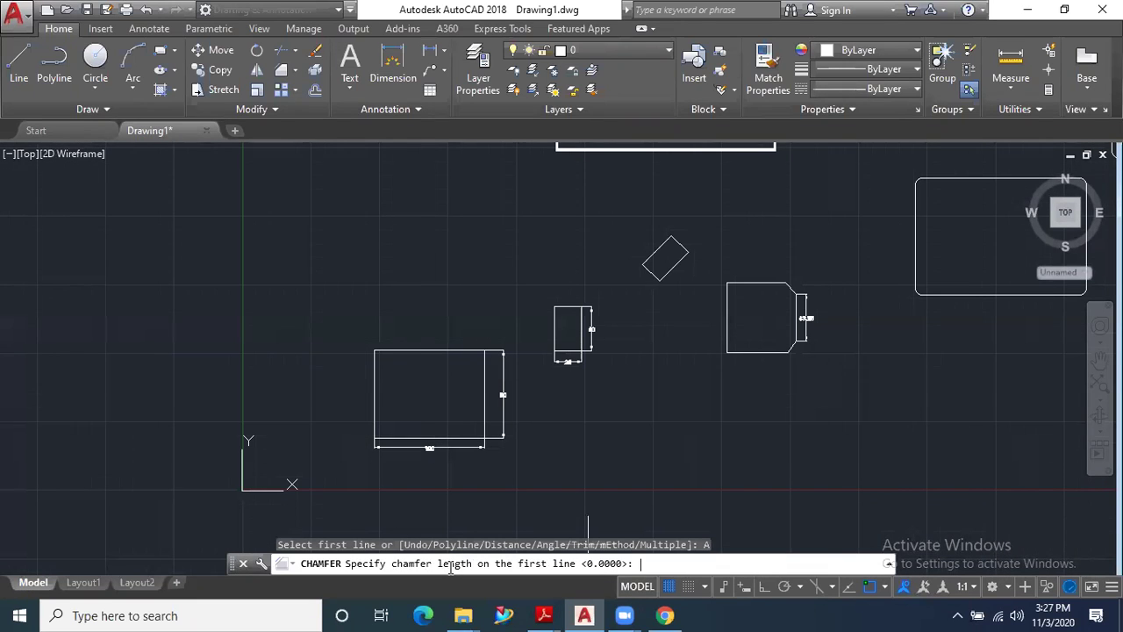
{"action": "type", "text": "8"}
{"action": "key", "text": "Return"}
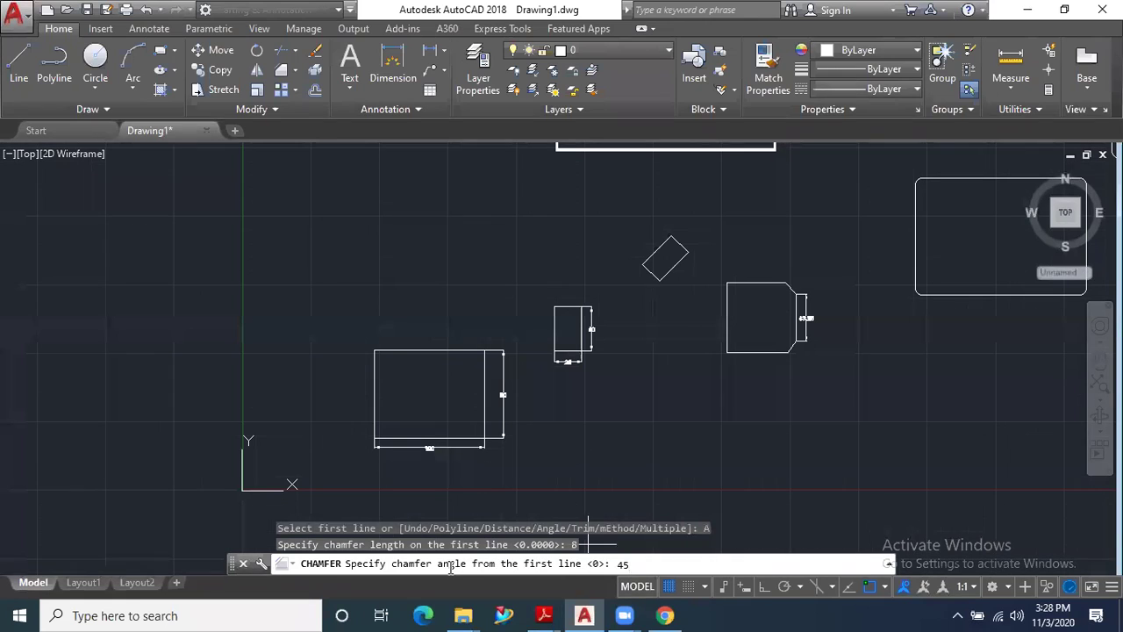
{"action": "key", "text": "Return"}
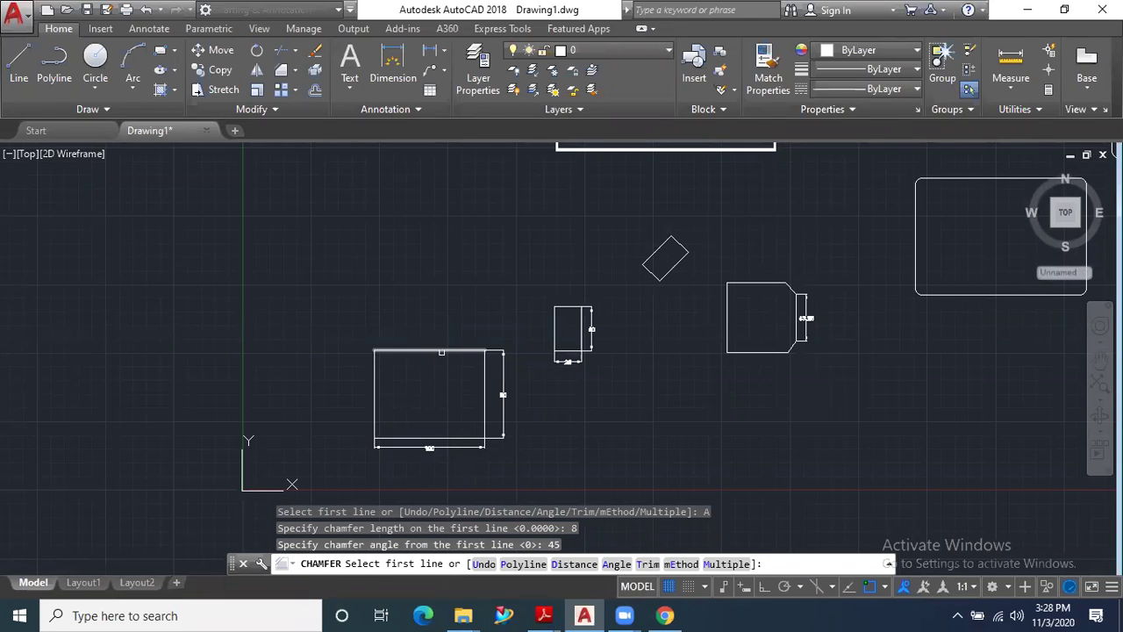
Chamfer the large rectangle's top-right corner, picking the right edge then the top edge.
{"action": "scroll", "coordinate": [474, 352], "scroll_direction": "up", "scroll_amount": 3}
{"action": "scroll", "coordinate": [474, 353], "scroll_direction": "up", "scroll_amount": 3}
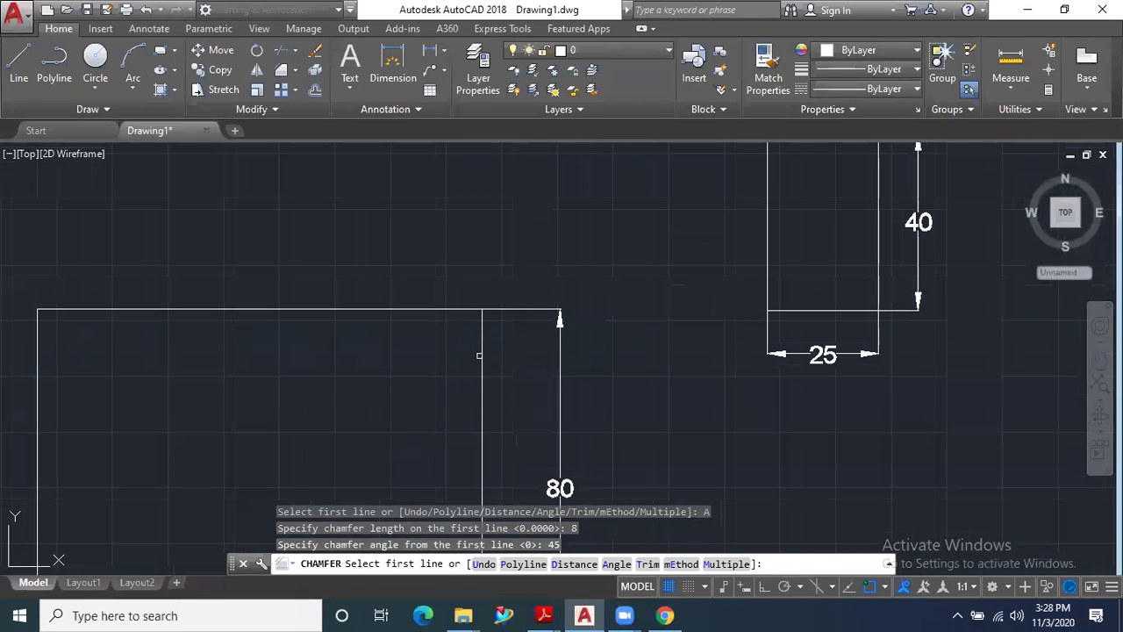
{"action": "left_click", "coordinate": [480, 355]}
{"action": "left_click", "coordinate": [434, 309]}
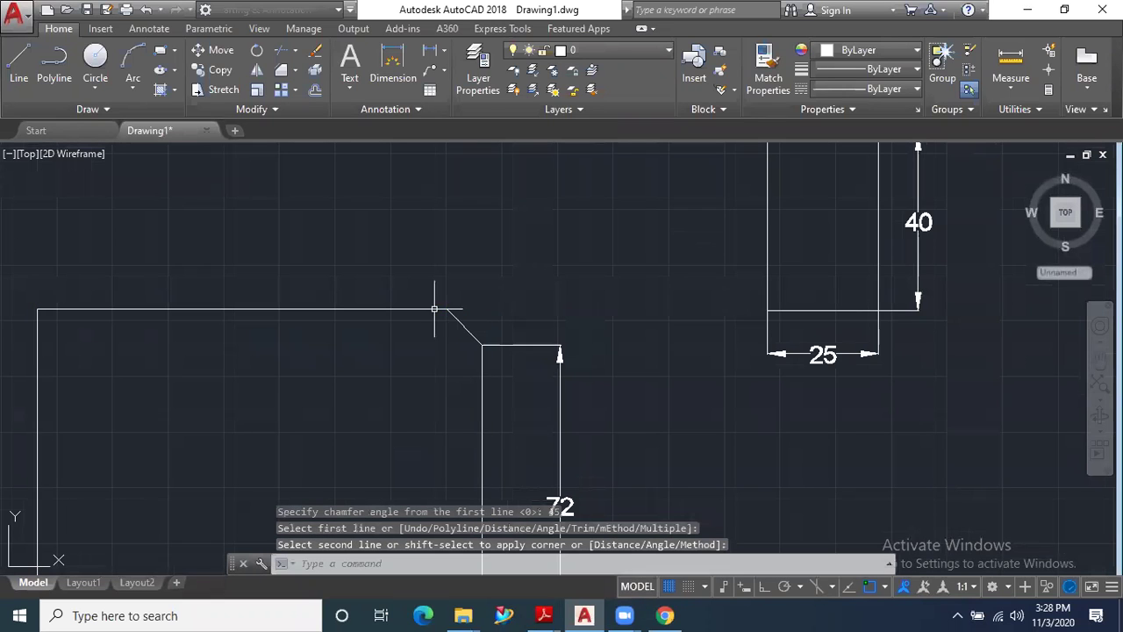
{"action": "scroll", "coordinate": [476, 301], "scroll_direction": "down", "scroll_amount": 2}
{"action": "scroll", "coordinate": [477, 301], "scroll_direction": "down", "scroll_amount": 2}
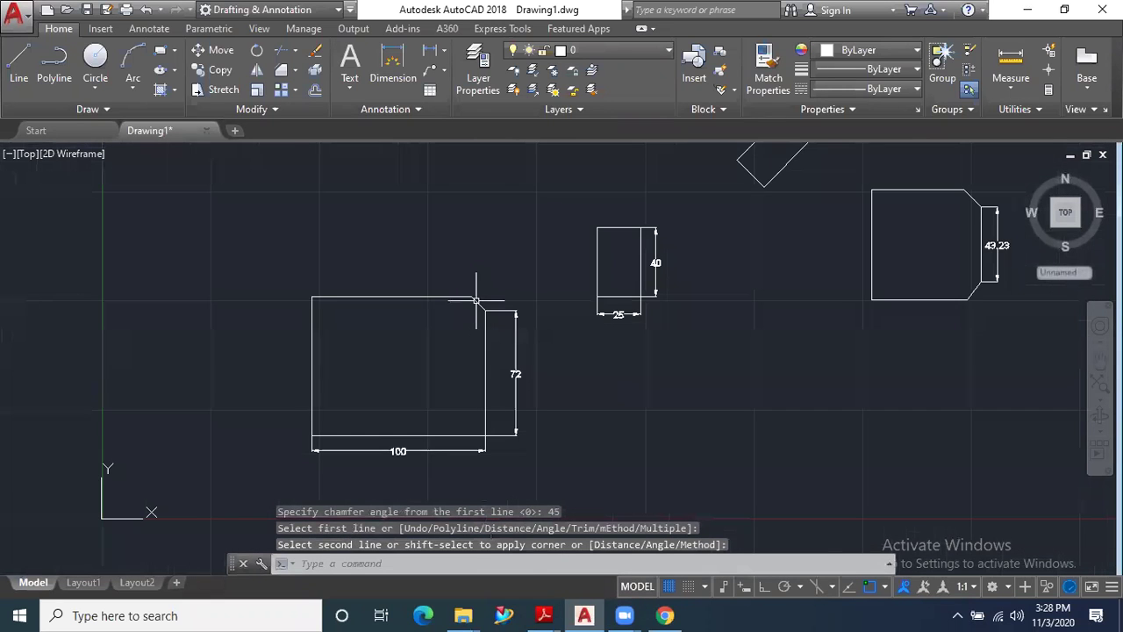
{"action": "scroll", "coordinate": [477, 301], "scroll_direction": "up", "scroll_amount": 4}
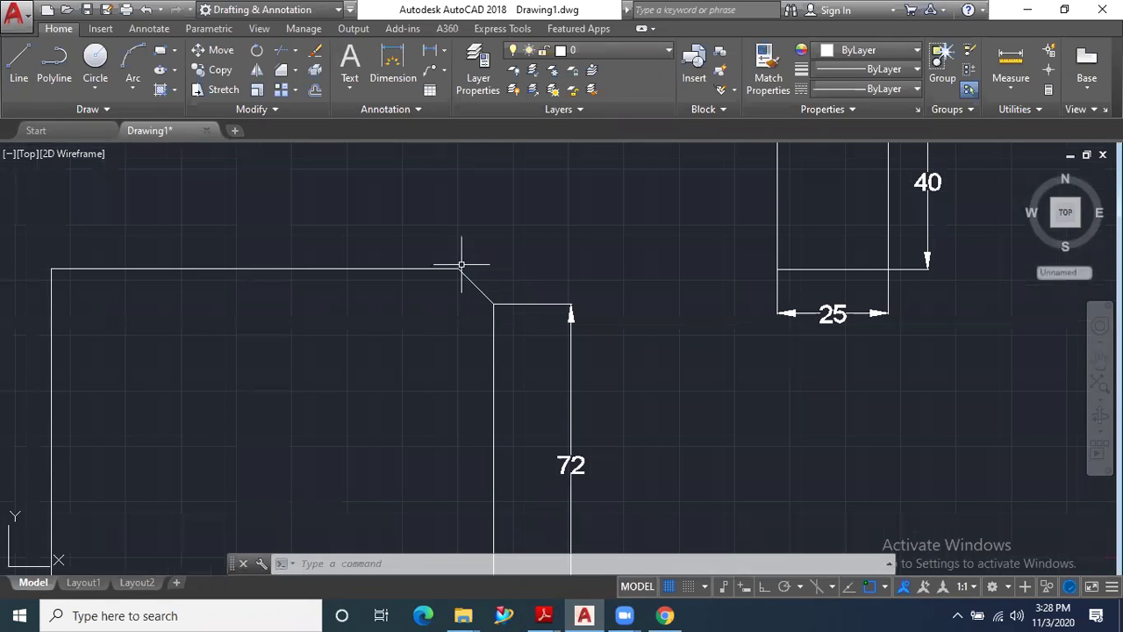
{"action": "scroll", "coordinate": [481, 297], "scroll_direction": "up", "scroll_amount": 4}
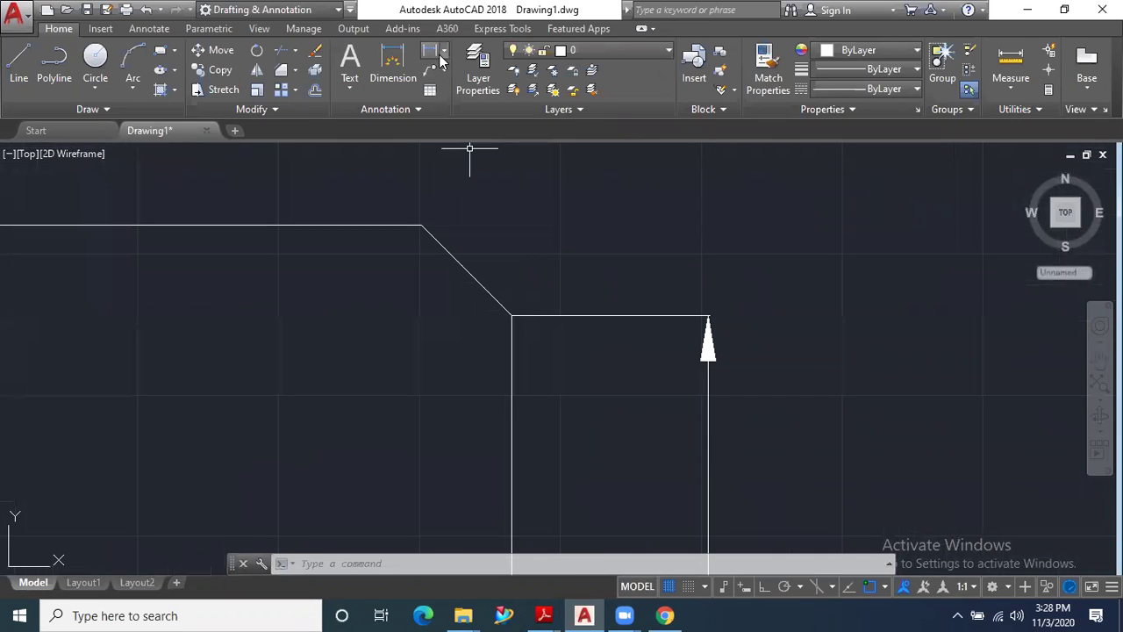
{"action": "left_click", "coordinate": [443, 53]}
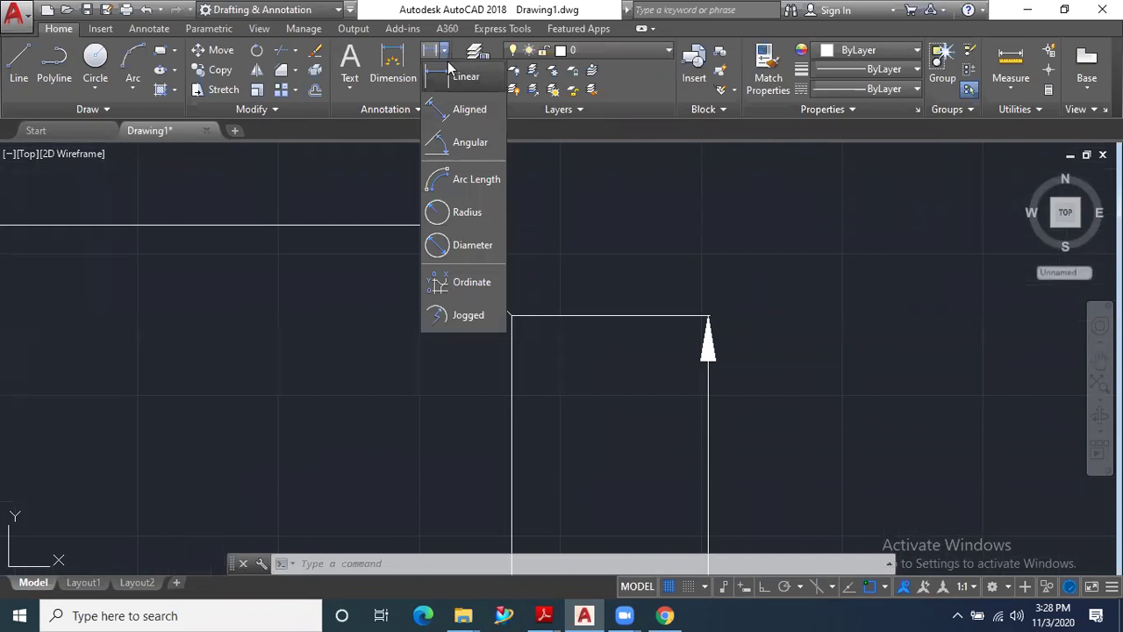
{"action": "left_click", "coordinate": [470, 143]}
{"action": "left_click", "coordinate": [475, 281]}
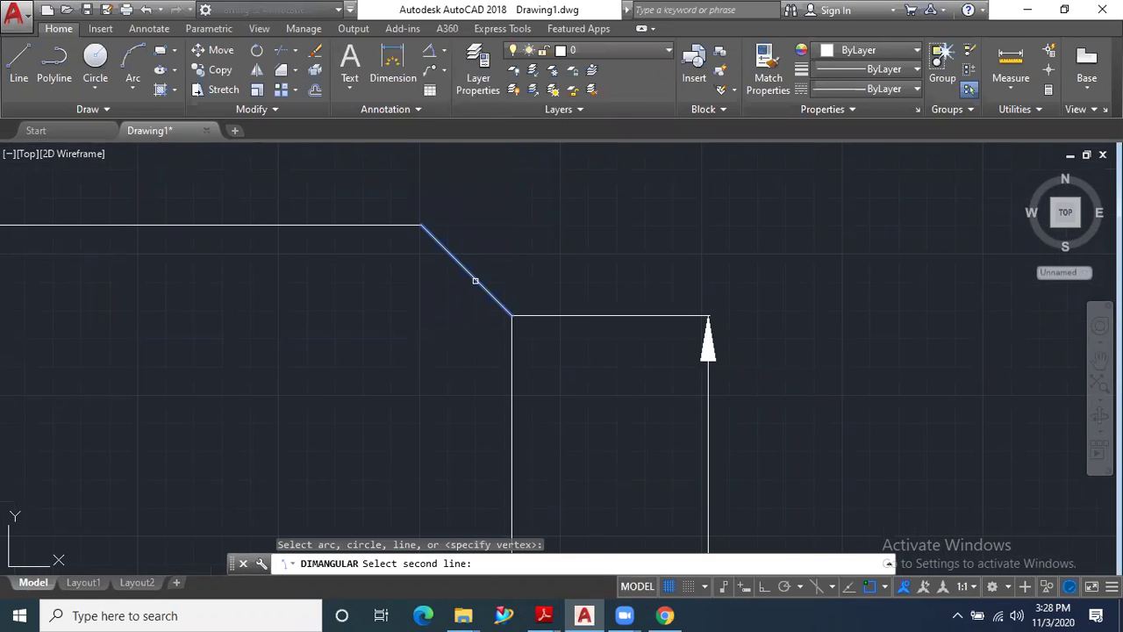
{"action": "left_click", "coordinate": [510, 356]}
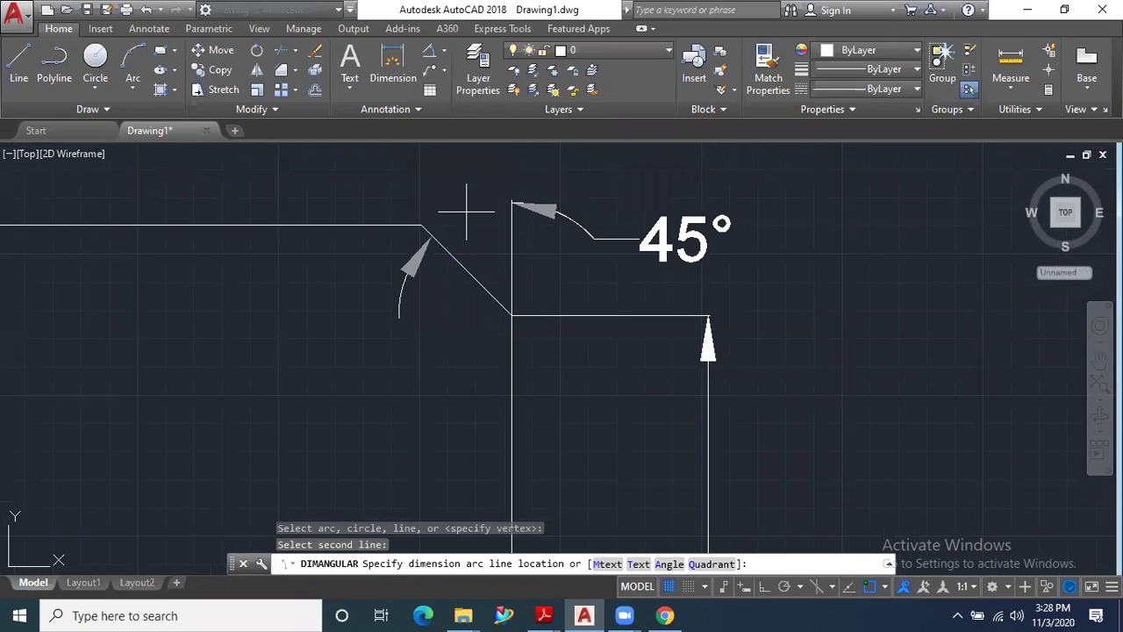
{"action": "key", "text": "Escape"}
{"action": "scroll", "coordinate": [489, 272], "scroll_direction": "down", "scroll_amount": 1}
{"action": "scroll", "coordinate": [479, 268], "scroll_direction": "down", "scroll_amount": 3}
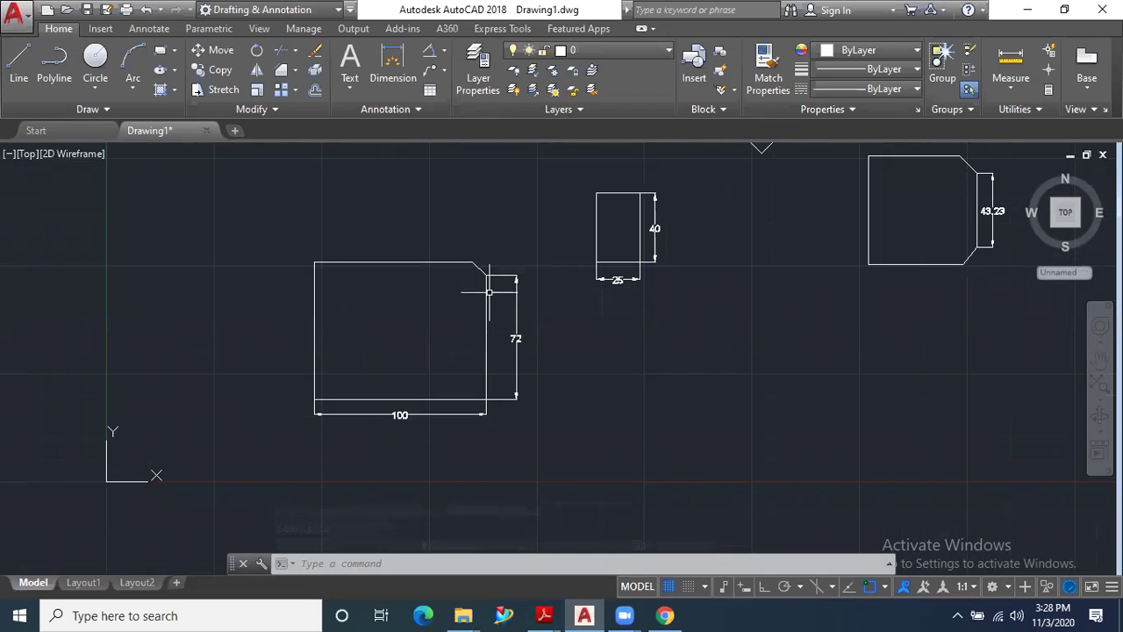
{"action": "scroll", "coordinate": [484, 278], "scroll_direction": "up", "scroll_amount": 2}
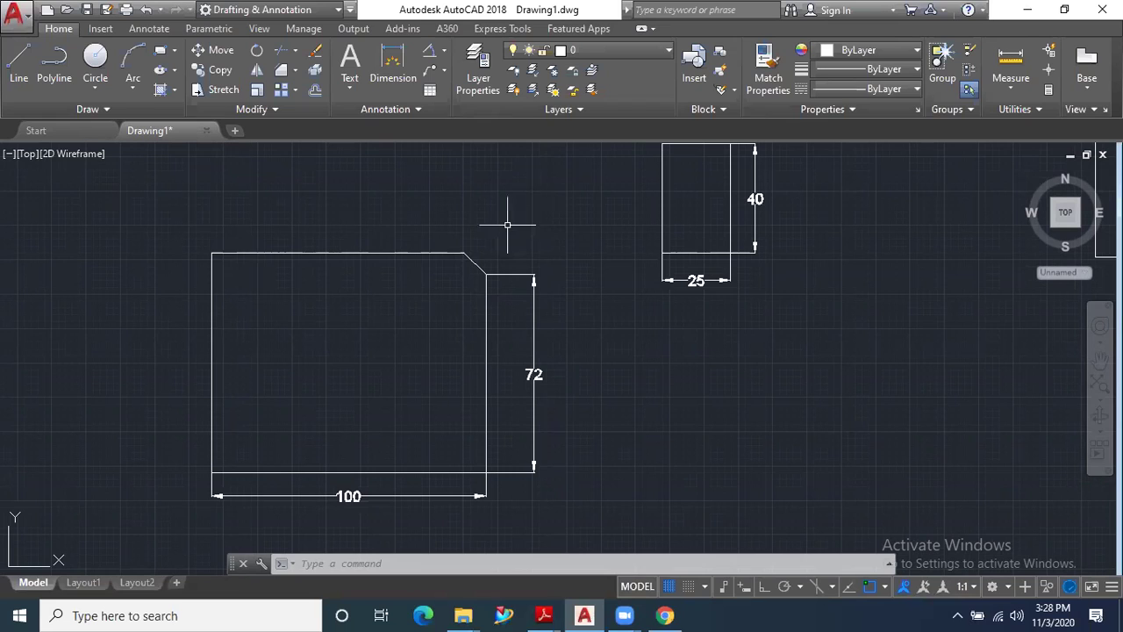
{"action": "scroll", "coordinate": [488, 245], "scroll_direction": "up", "scroll_amount": 2}
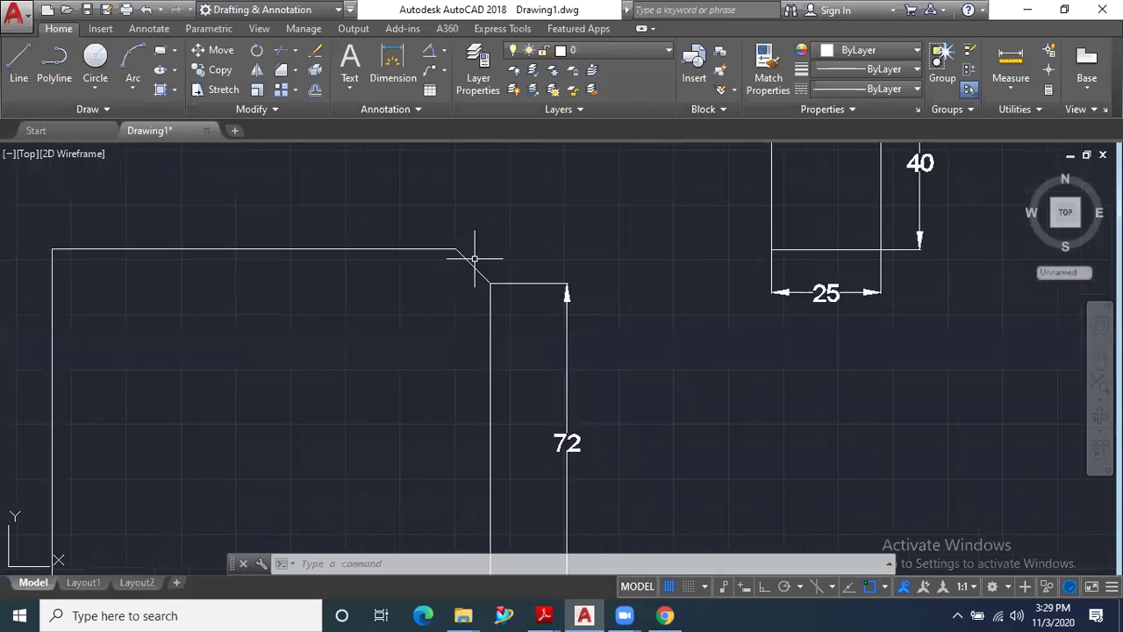
{"action": "scroll", "coordinate": [469, 254], "scroll_direction": "up", "scroll_amount": 2}
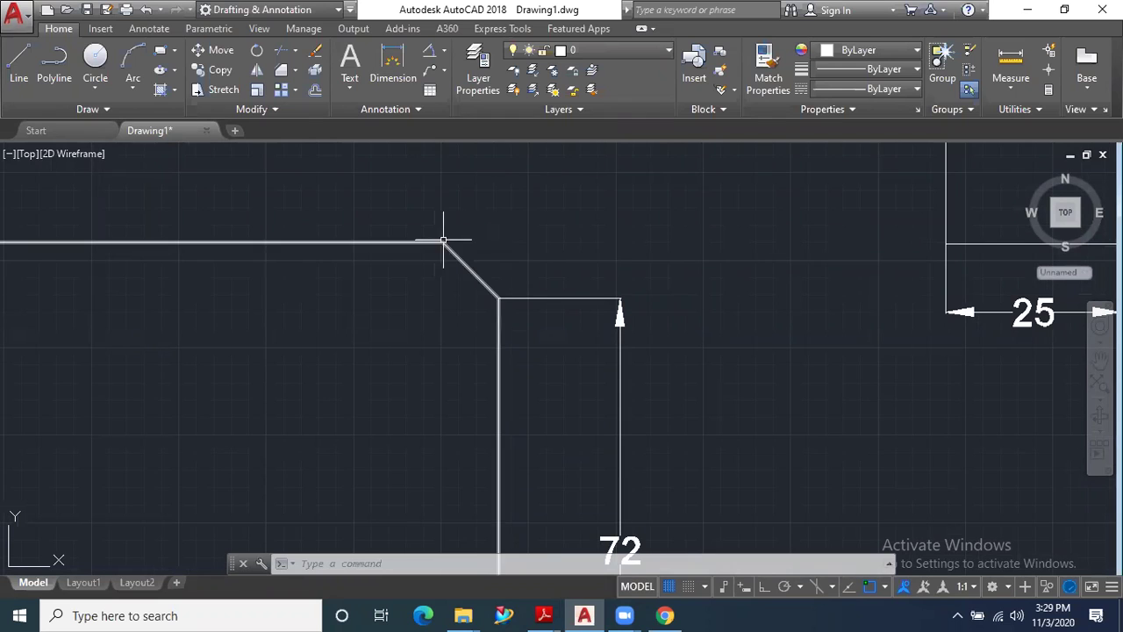
{"action": "scroll", "coordinate": [514, 268], "scroll_direction": "down", "scroll_amount": 2}
{"action": "scroll", "coordinate": [515, 268], "scroll_direction": "down", "scroll_amount": 2}
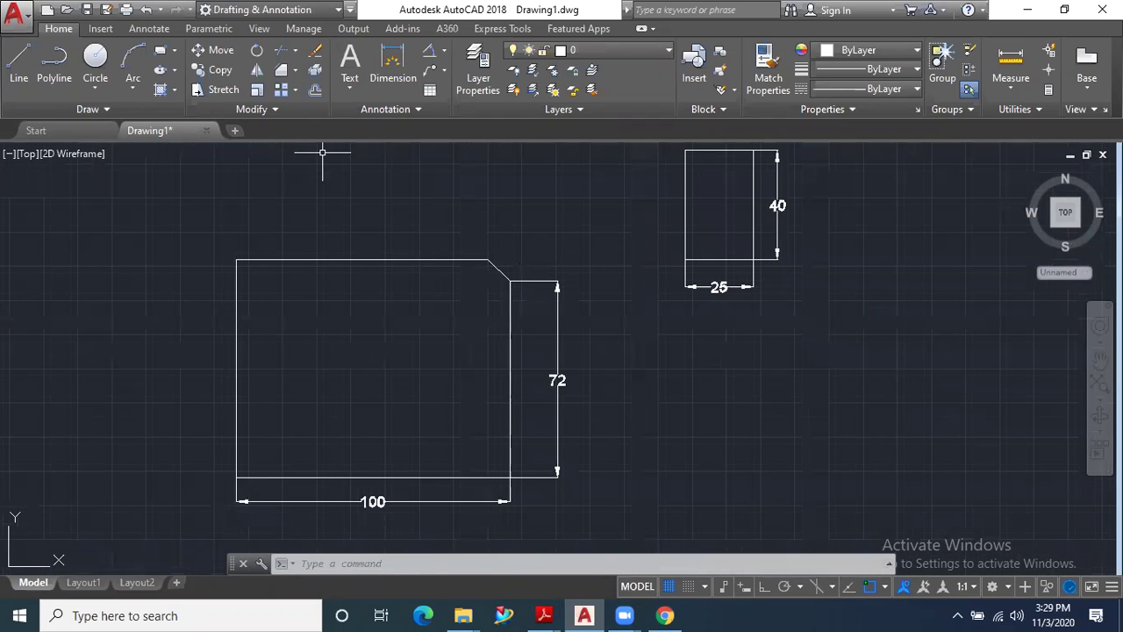
Chamfer the rectangle's top-left corner at length 10 and 45°, picking left then top edge.
{"action": "left_click", "coordinate": [281, 70]}
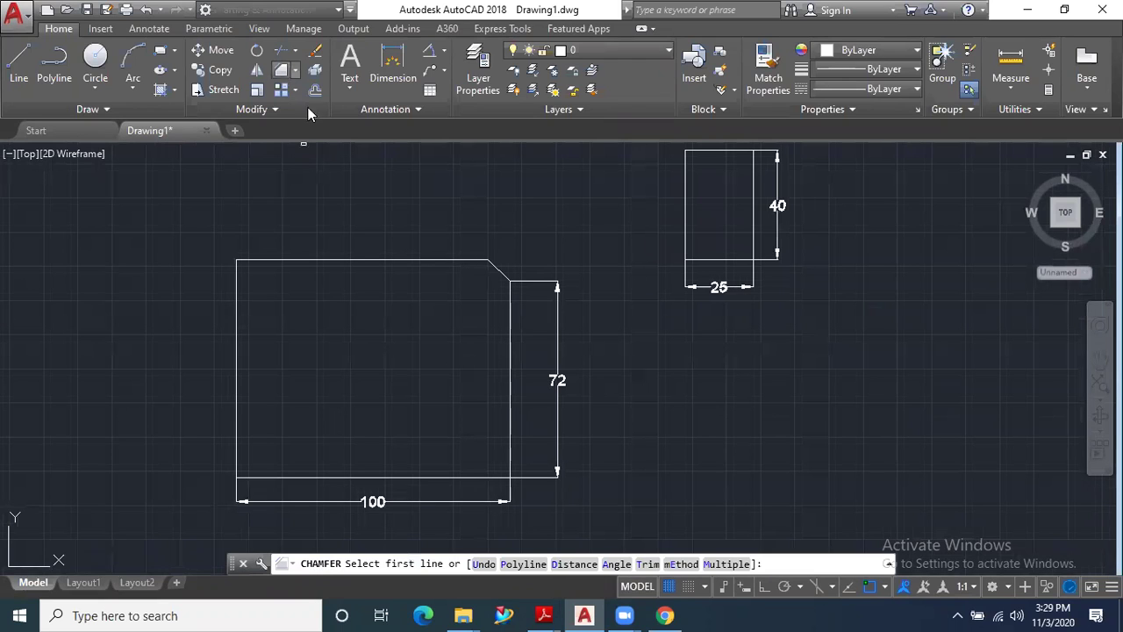
{"action": "left_click", "coordinate": [618, 571]}
{"action": "type", "text": "10"}
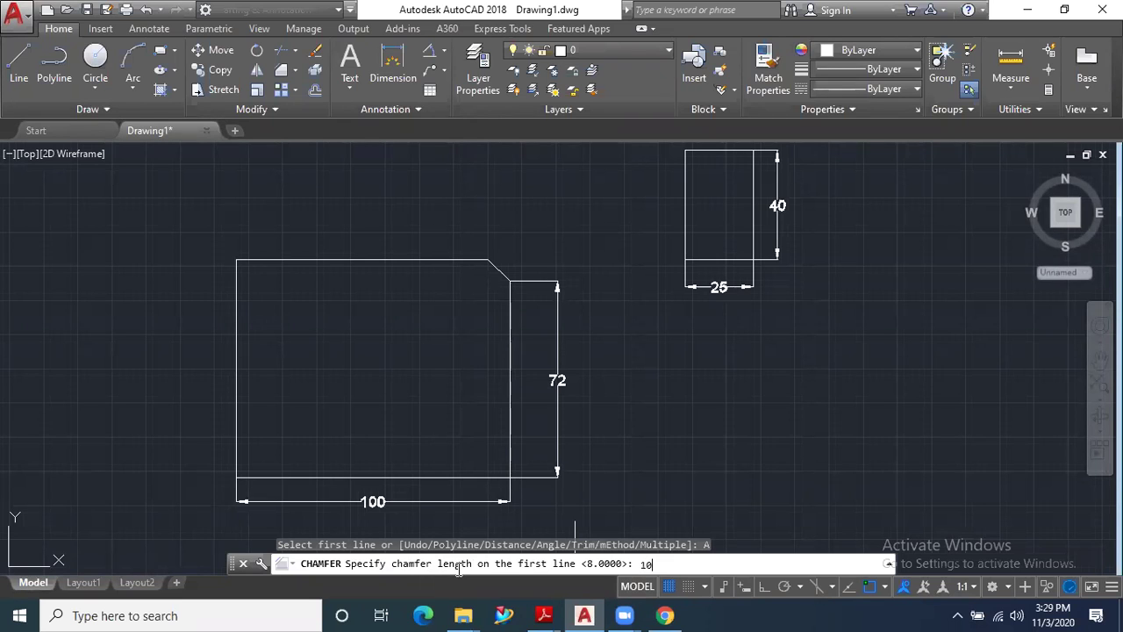
{"action": "key", "text": "Return"}
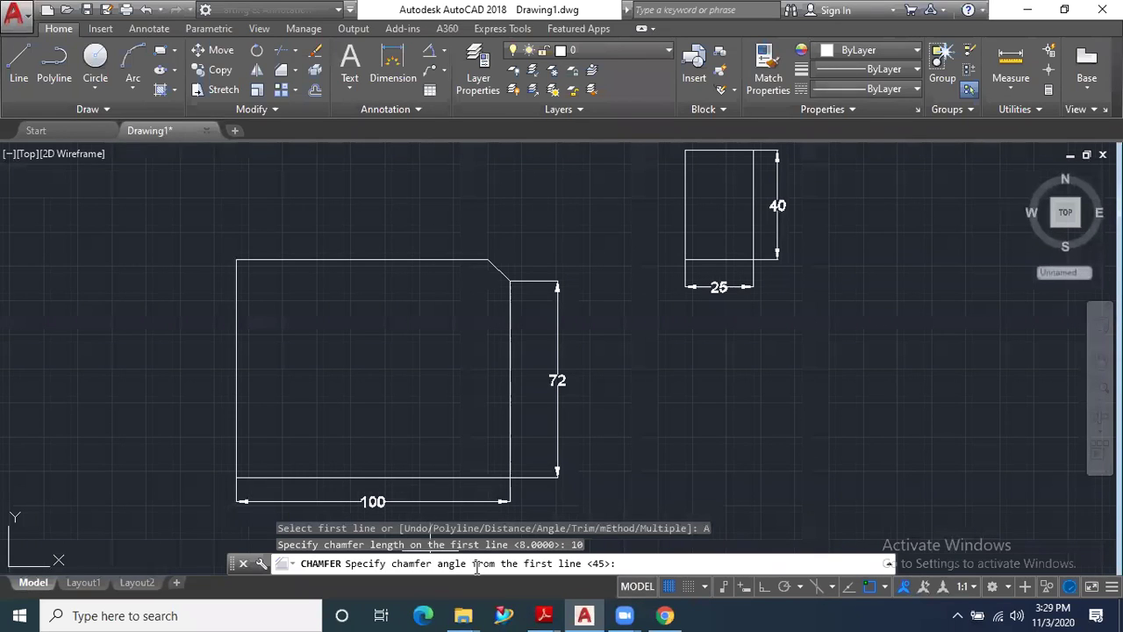
{"action": "key", "text": "Return"}
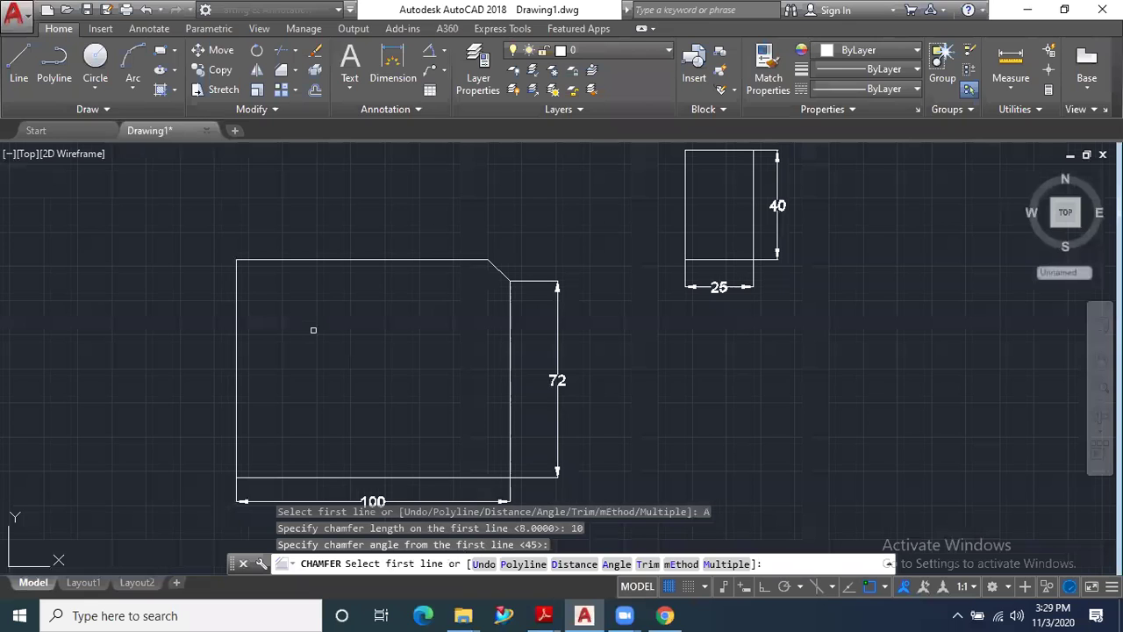
{"action": "left_click", "coordinate": [236, 299]}
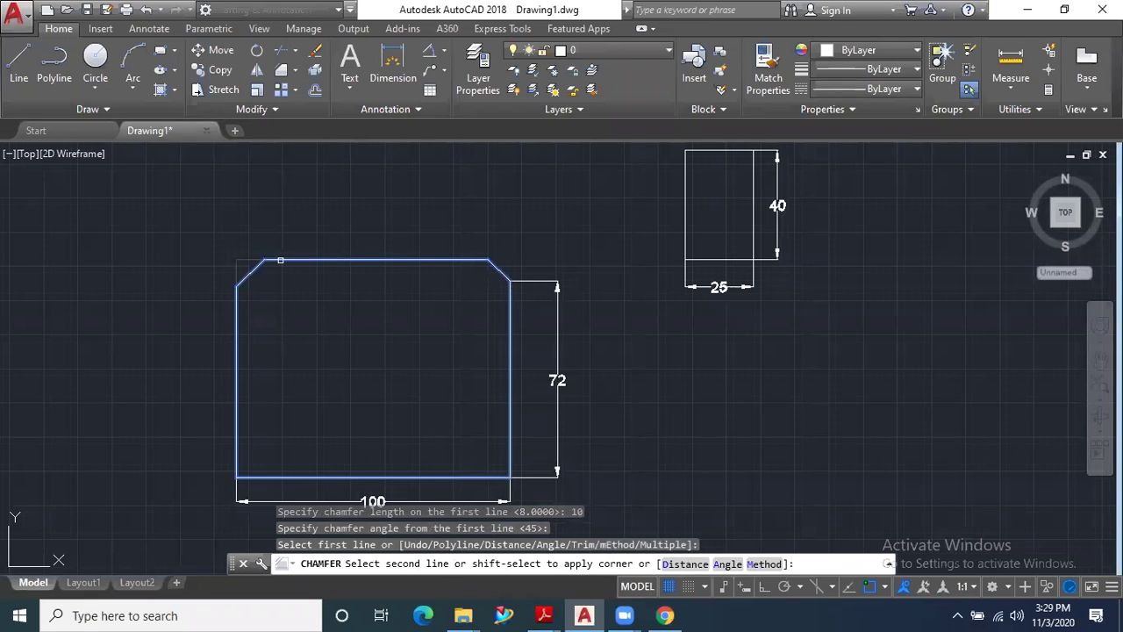
{"action": "left_click", "coordinate": [280, 260]}
{"action": "scroll", "coordinate": [237, 271], "scroll_direction": "up", "scroll_amount": 5}
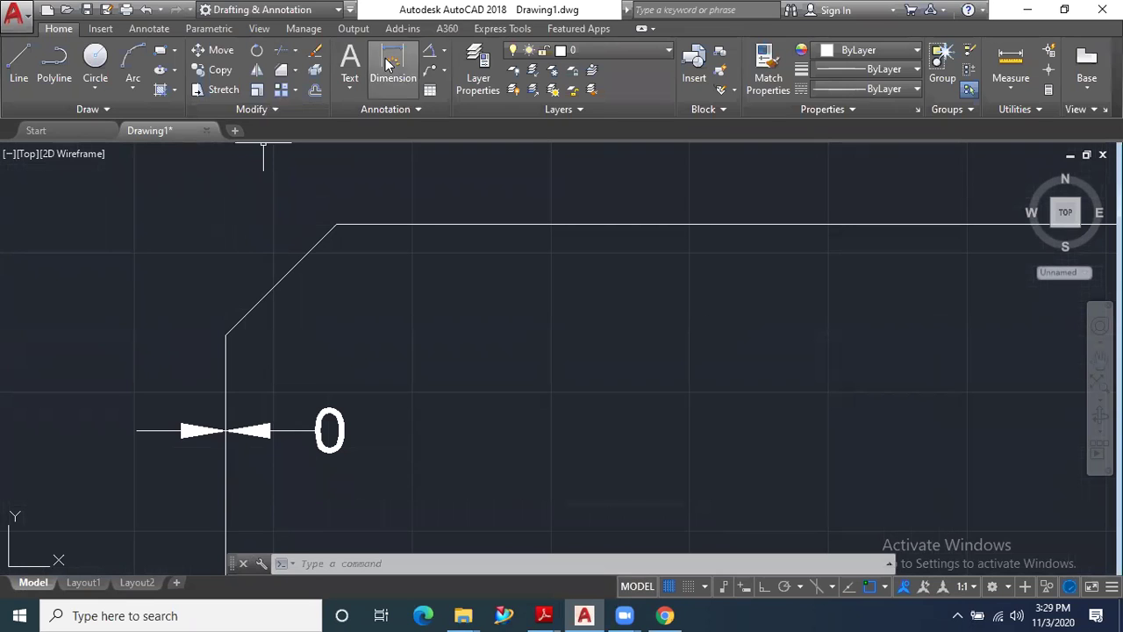
{"action": "left_click", "coordinate": [444, 51]}
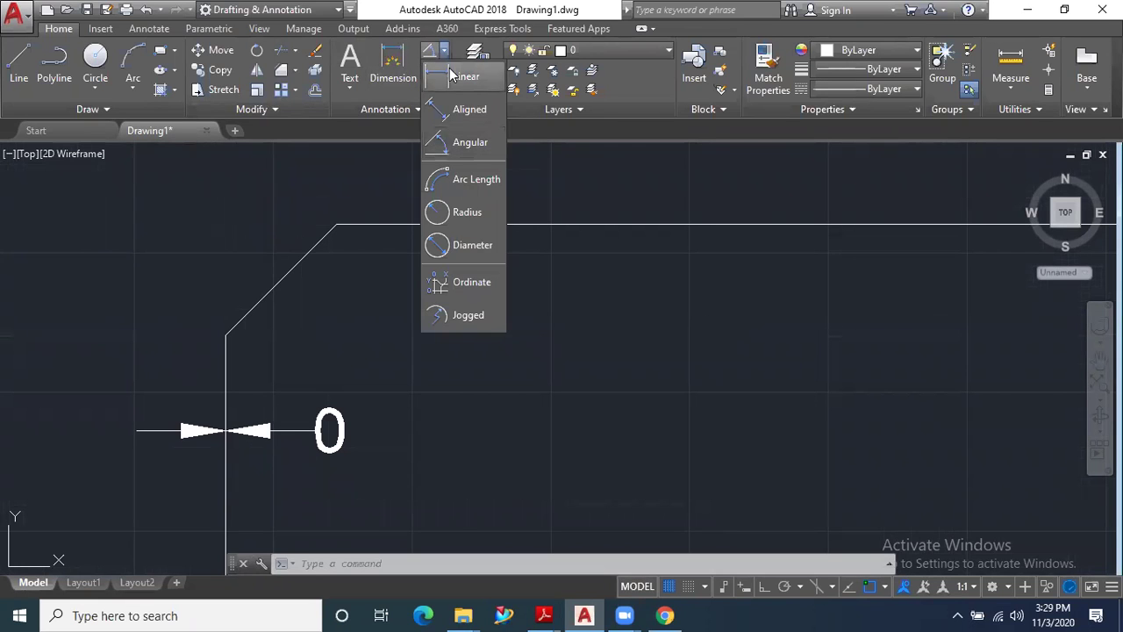
{"action": "left_click", "coordinate": [450, 76]}
{"action": "key", "text": "Return"}
{"action": "left_click", "coordinate": [271, 287]}
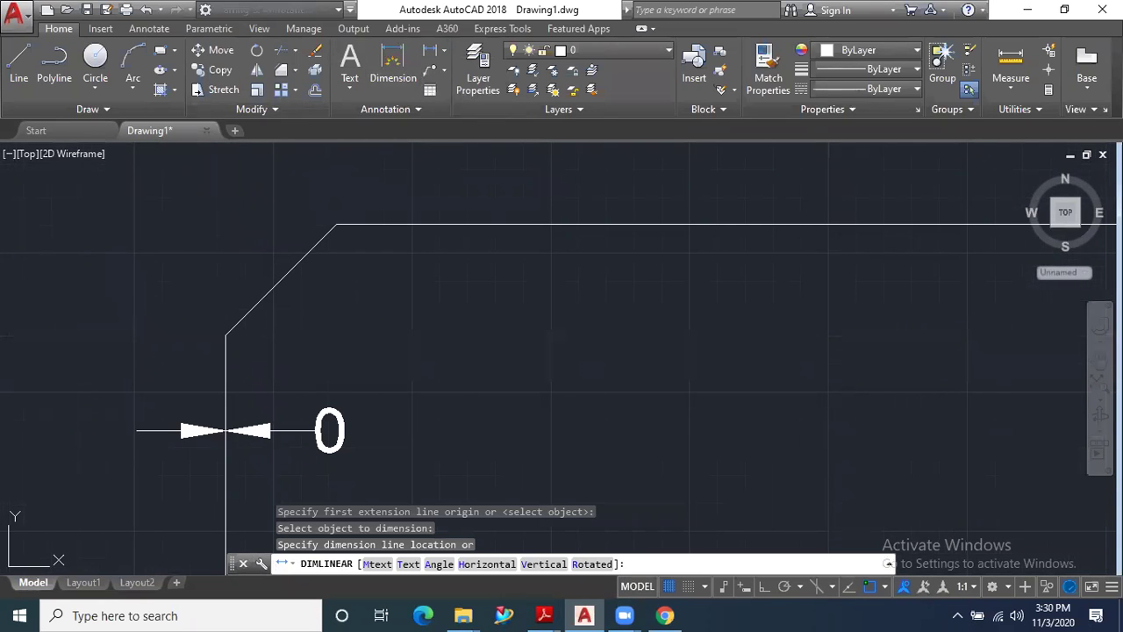
{"action": "key", "text": "Escape"}
{"action": "scroll", "coordinate": [213, 231], "scroll_direction": "down", "scroll_amount": 6}
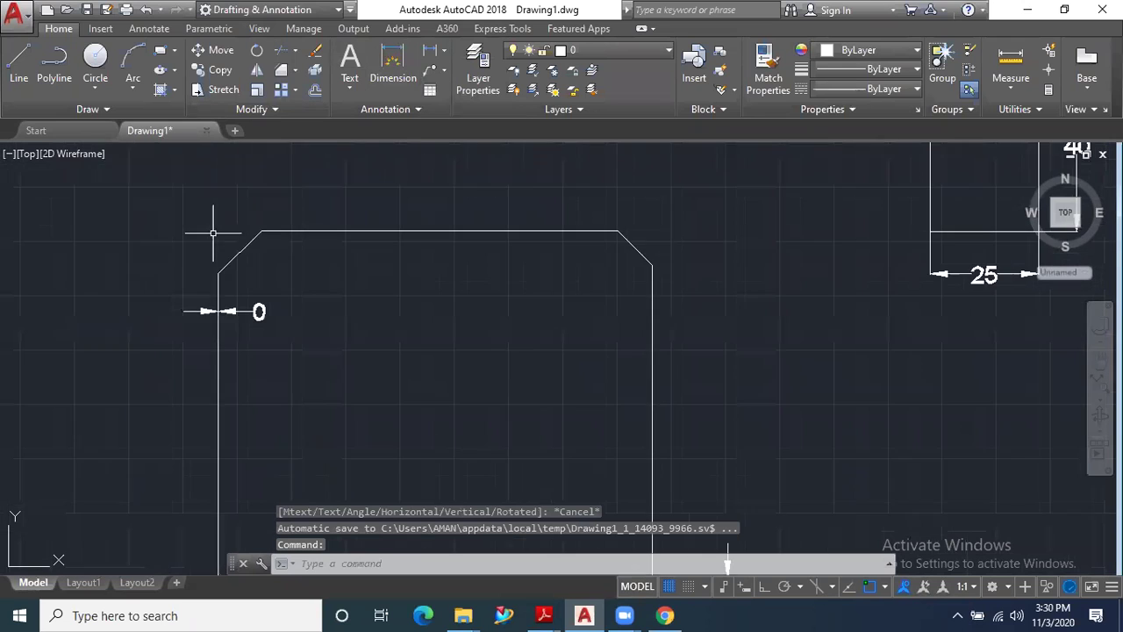
{"action": "scroll", "coordinate": [337, 243], "scroll_direction": "down", "scroll_amount": 2}
{"action": "scroll", "coordinate": [326, 243], "scroll_direction": "down", "scroll_amount": 2}
{"action": "scroll", "coordinate": [301, 271], "scroll_direction": "down", "scroll_amount": 2}
{"action": "scroll", "coordinate": [295, 306], "scroll_direction": "down", "scroll_amount": 2}
{"action": "scroll", "coordinate": [298, 315], "scroll_direction": "down", "scroll_amount": 2}
{"action": "scroll", "coordinate": [326, 238], "scroll_direction": "up", "scroll_amount": 2}
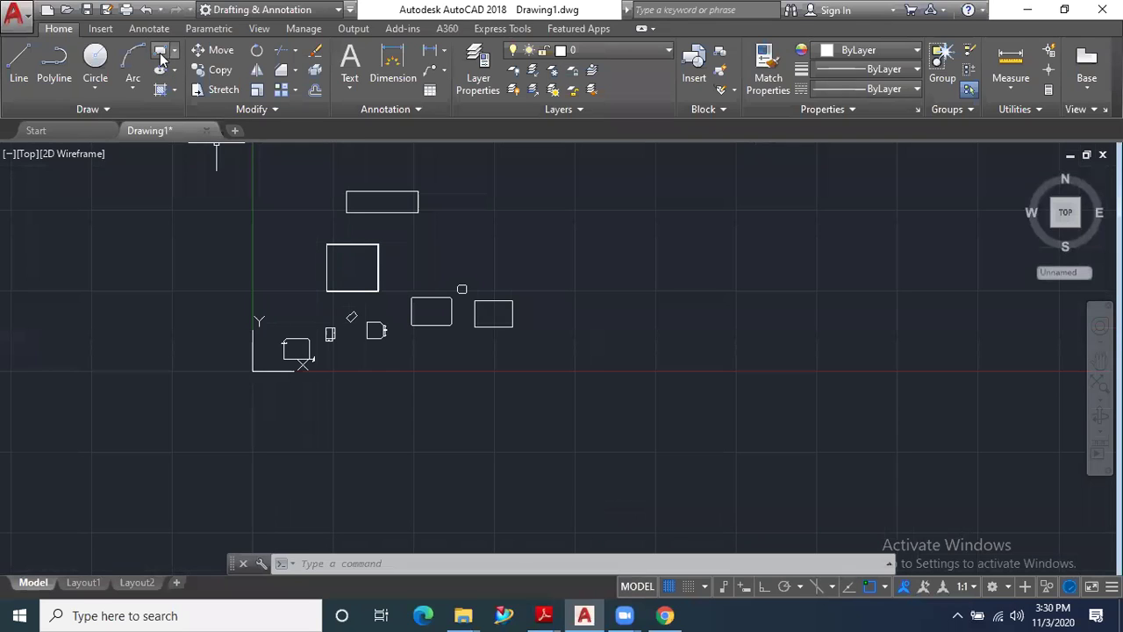
Set rectangle chamfers to 10 and 10, then draw a large rectangle right of the shapes.
{"action": "left_click", "coordinate": [162, 58]}
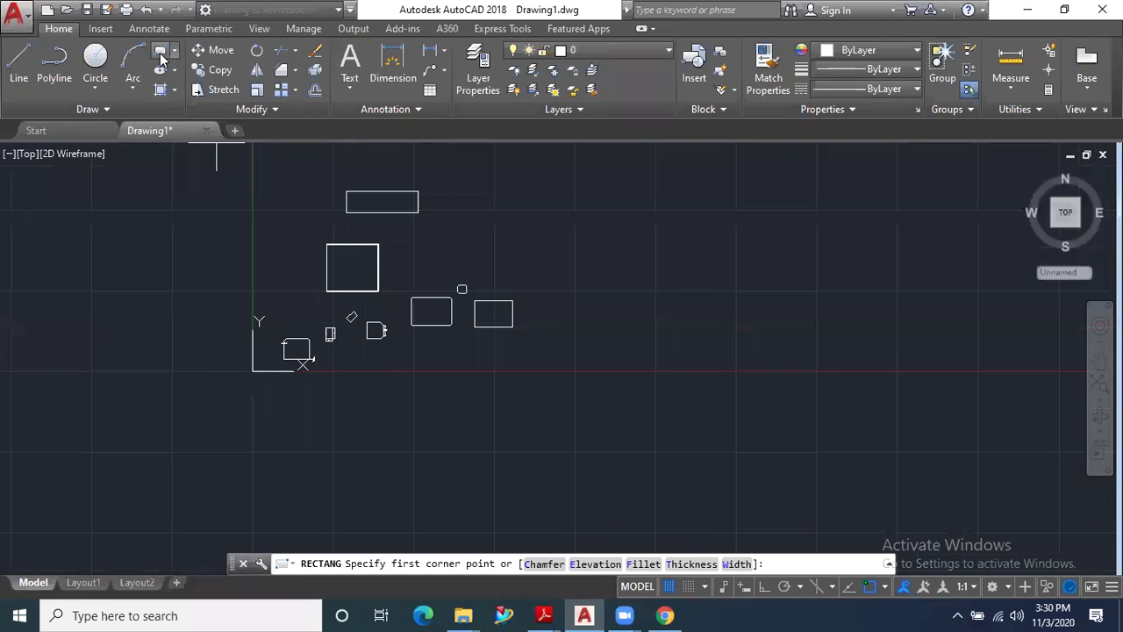
{"action": "left_click", "coordinate": [545, 564]}
{"action": "type", "text": "10"}
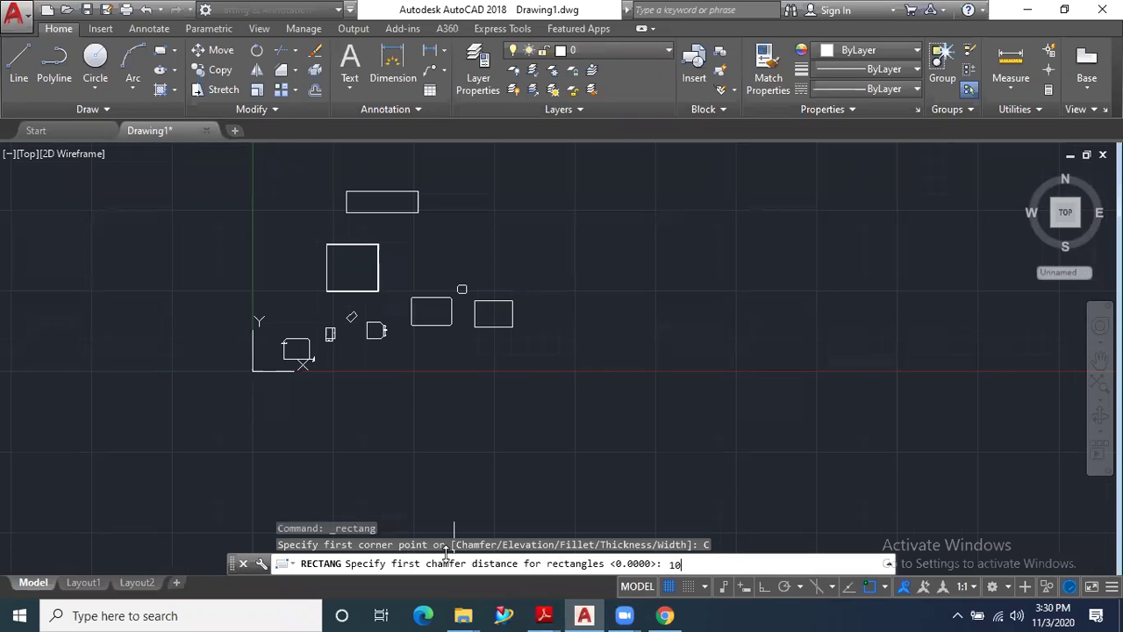
{"action": "key", "text": "Return"}
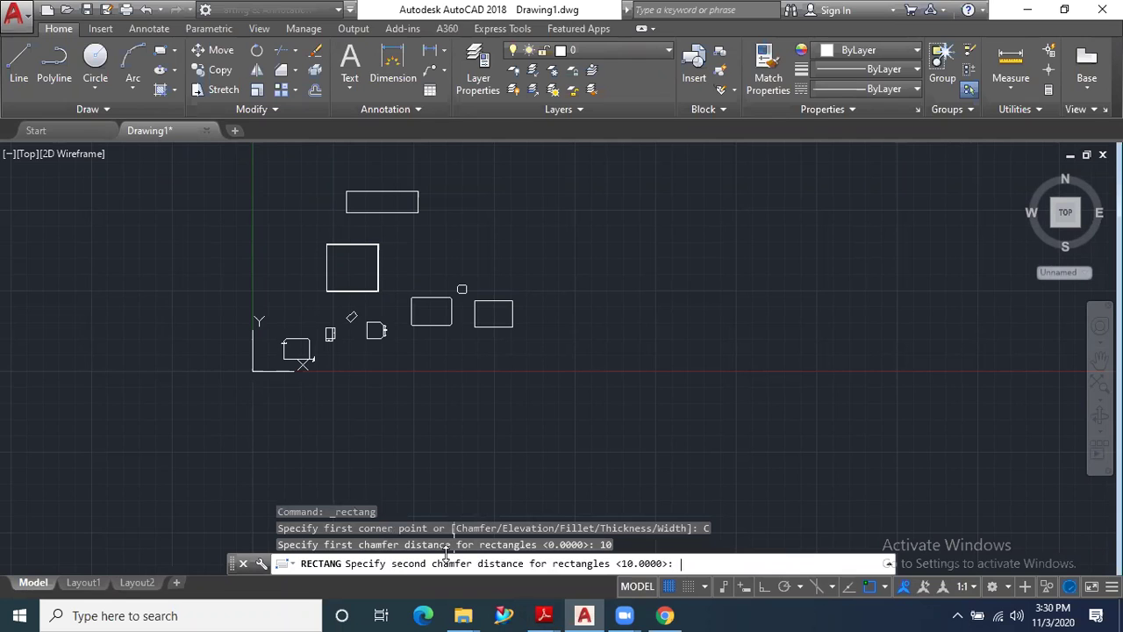
{"action": "type", "text": "10"}
{"action": "key", "text": "Return"}
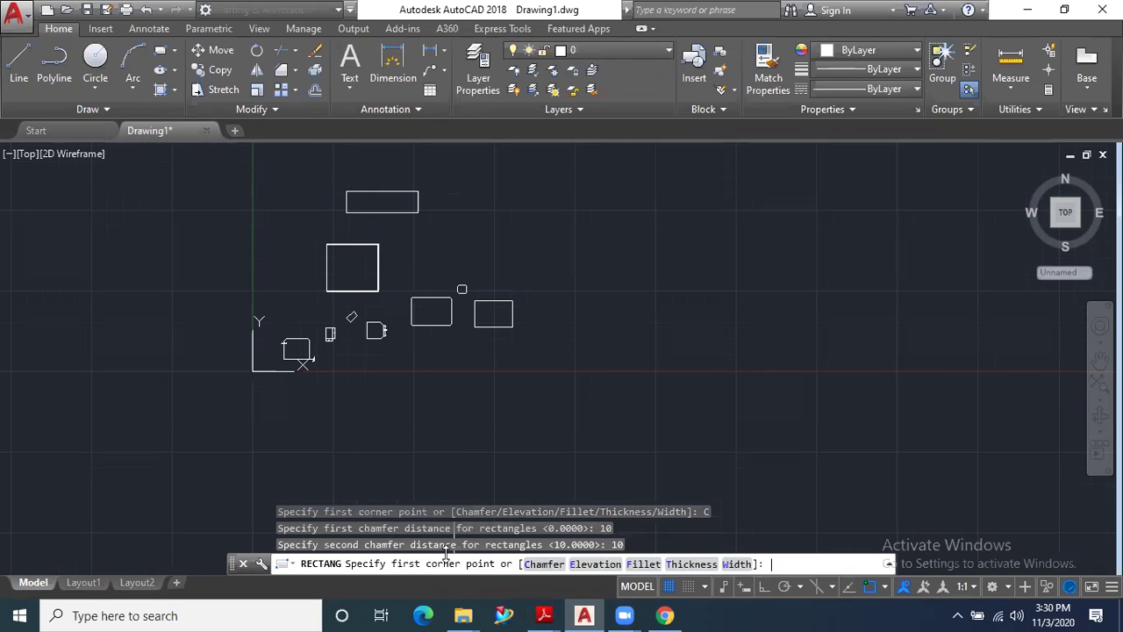
{"action": "left_click", "coordinate": [608, 224]}
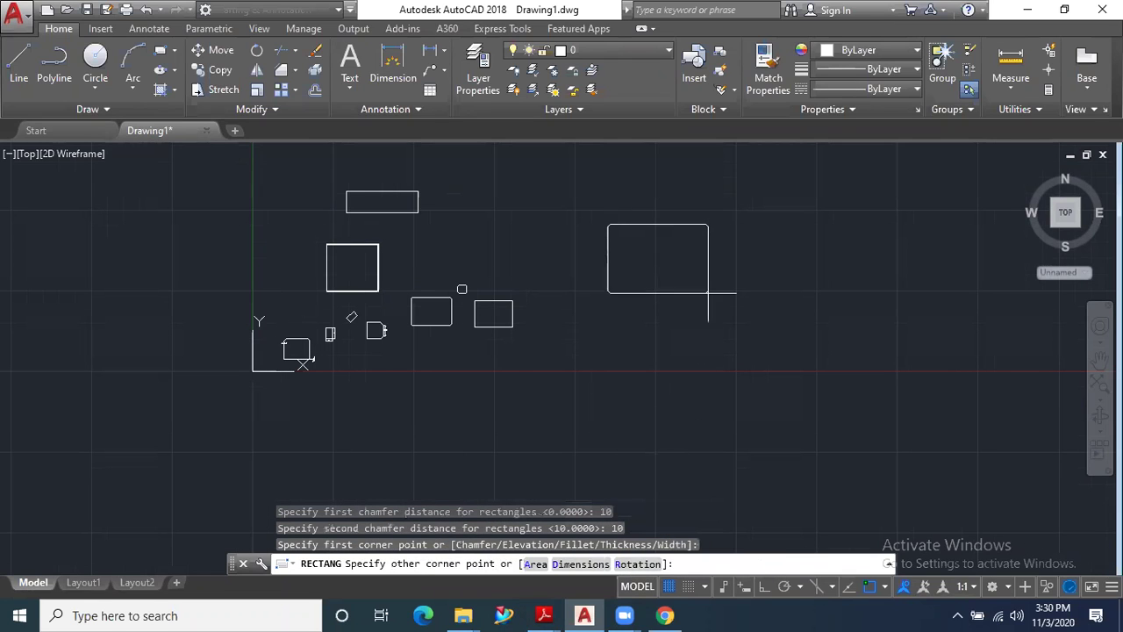
{"action": "scroll", "coordinate": [715, 315], "scroll_direction": "up", "scroll_amount": 3}
{"action": "scroll", "coordinate": [723, 438], "scroll_direction": "up", "scroll_amount": 3}
{"action": "scroll", "coordinate": [738, 467], "scroll_direction": "down", "scroll_amount": 3}
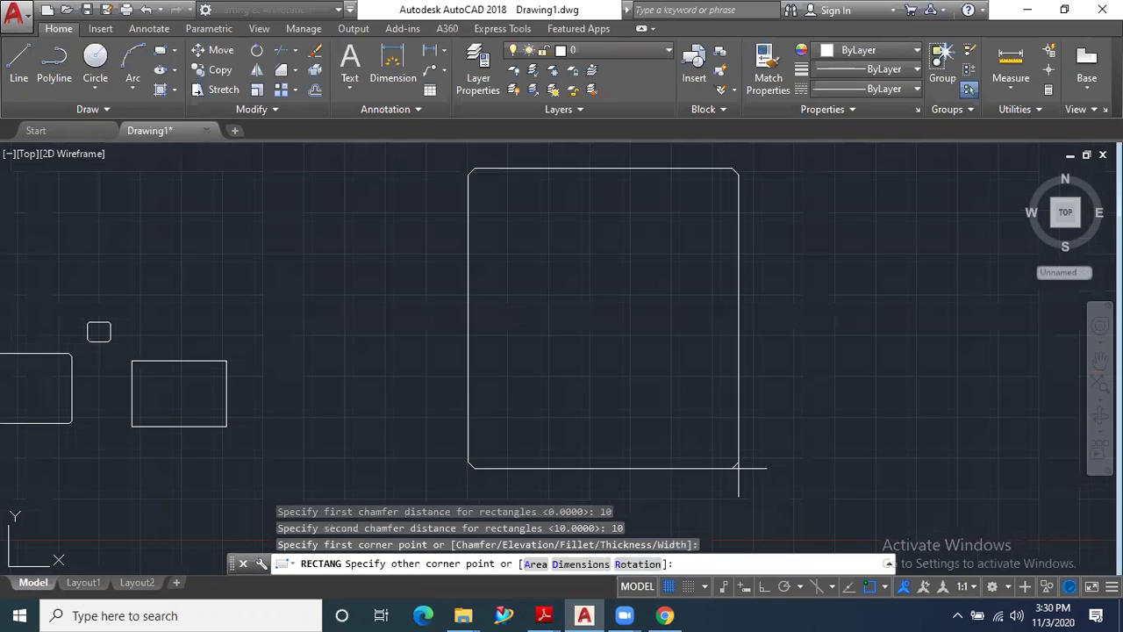
{"action": "left_click", "coordinate": [700, 294]}
{"action": "scroll", "coordinate": [673, 161], "scroll_direction": "up", "scroll_amount": 4}
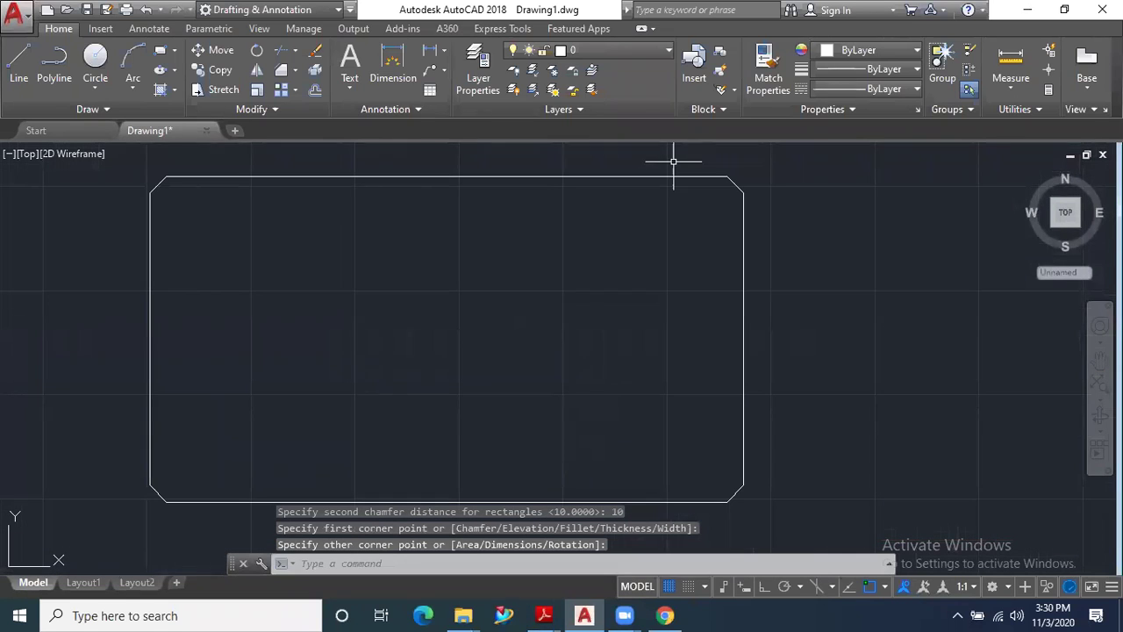
Reset both rectangle chamfer distances to 0 and restart the Rectangle command.
{"action": "left_click", "coordinate": [158, 51]}
{"action": "left_click", "coordinate": [528, 564]}
{"action": "type", "text": "0"}
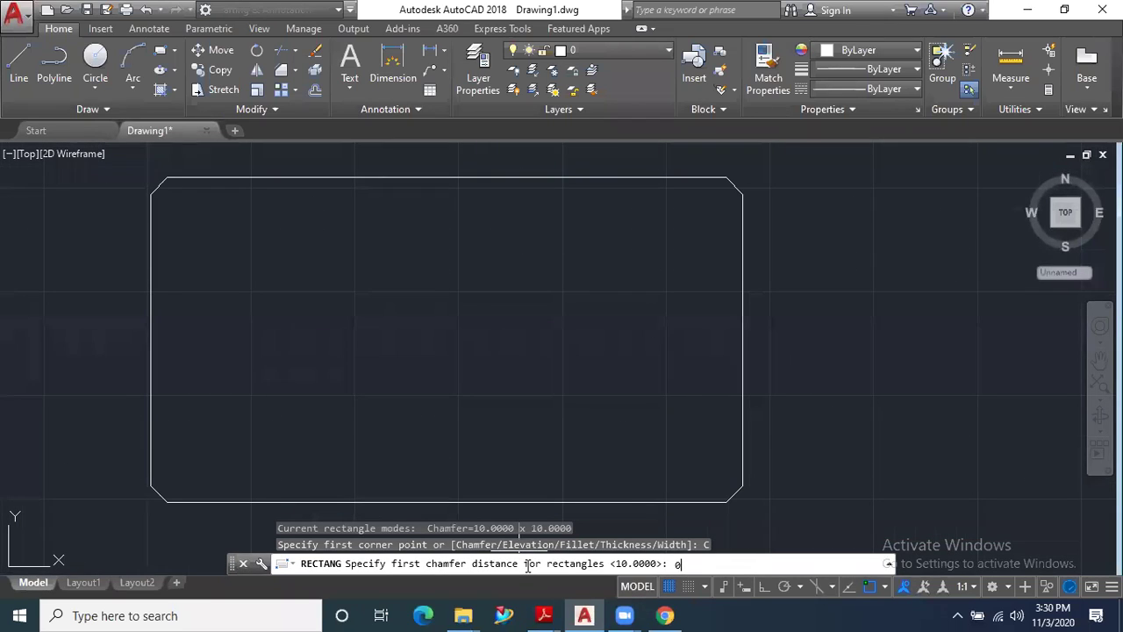
{"action": "key", "text": "Return"}
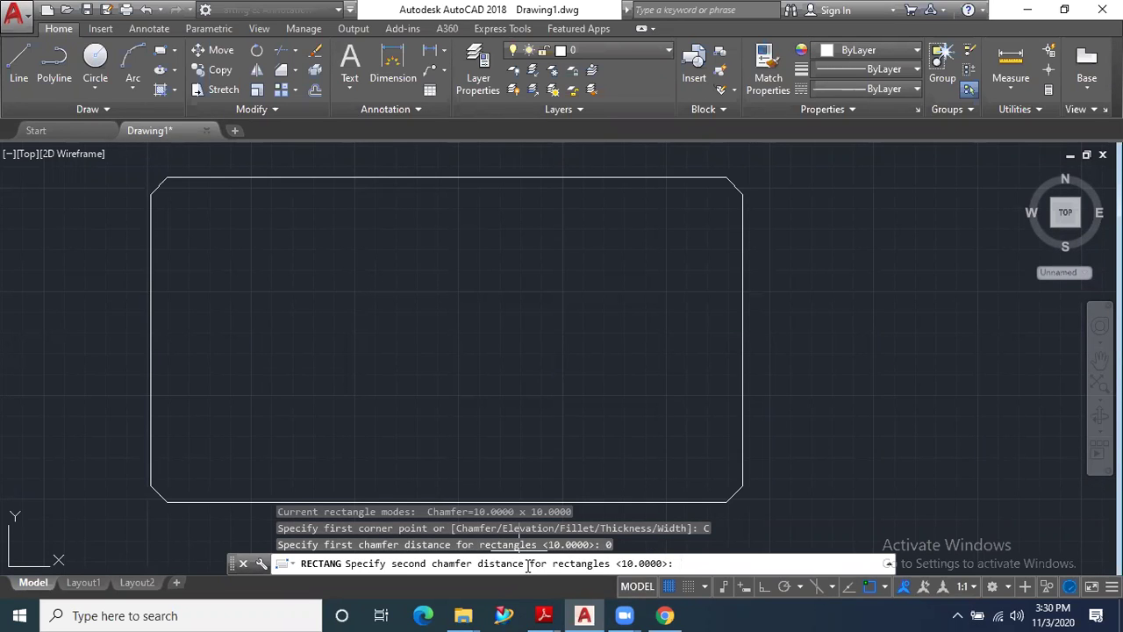
{"action": "key", "text": "Return"}
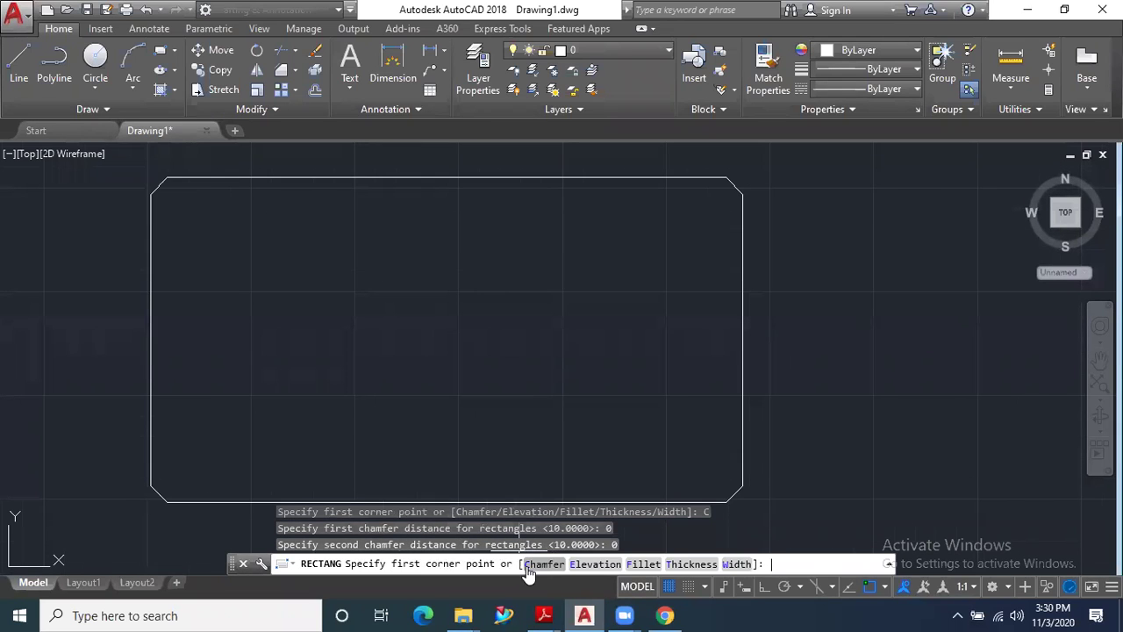
{"action": "scroll", "coordinate": [436, 426], "scroll_direction": "down", "scroll_amount": 1}
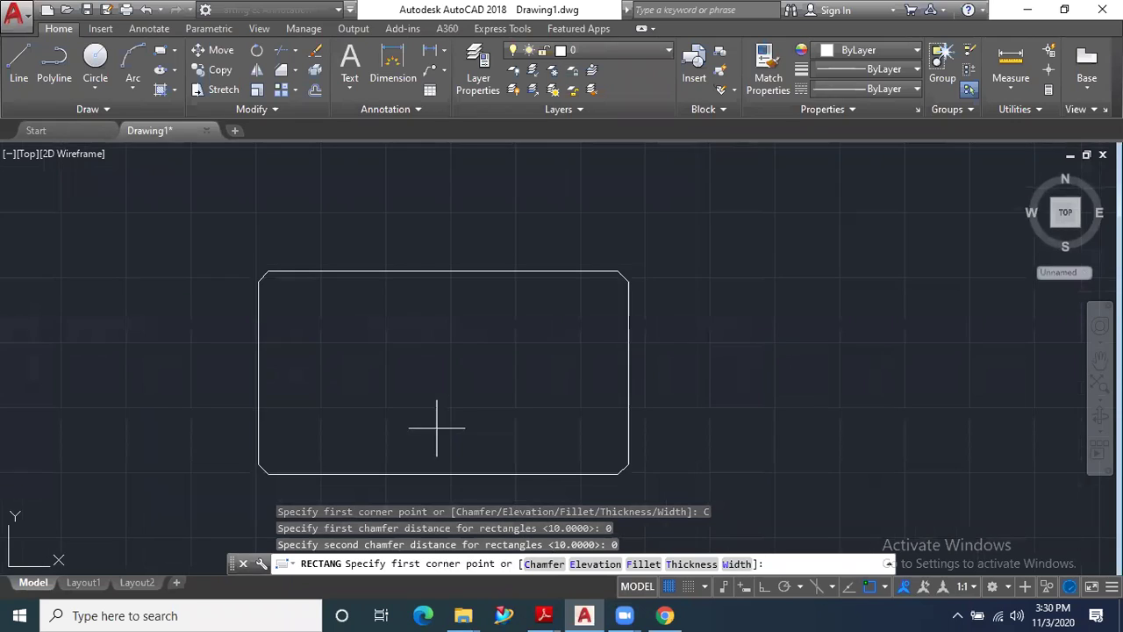
{"action": "scroll", "coordinate": [413, 404], "scroll_direction": "down", "scroll_amount": 1}
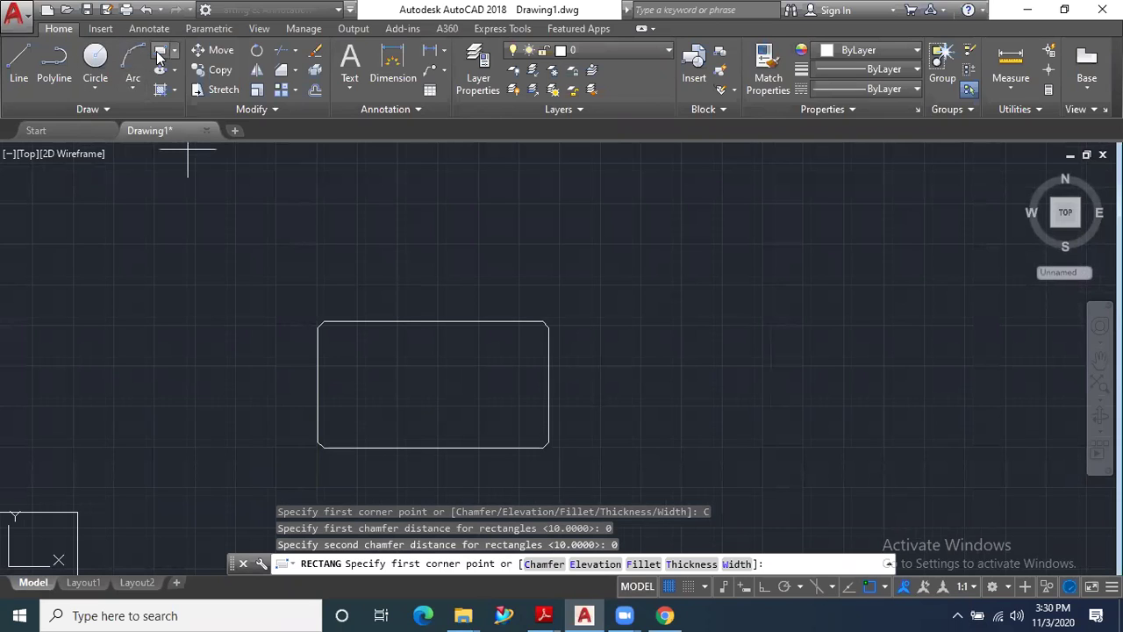
{"action": "left_click", "coordinate": [159, 54]}
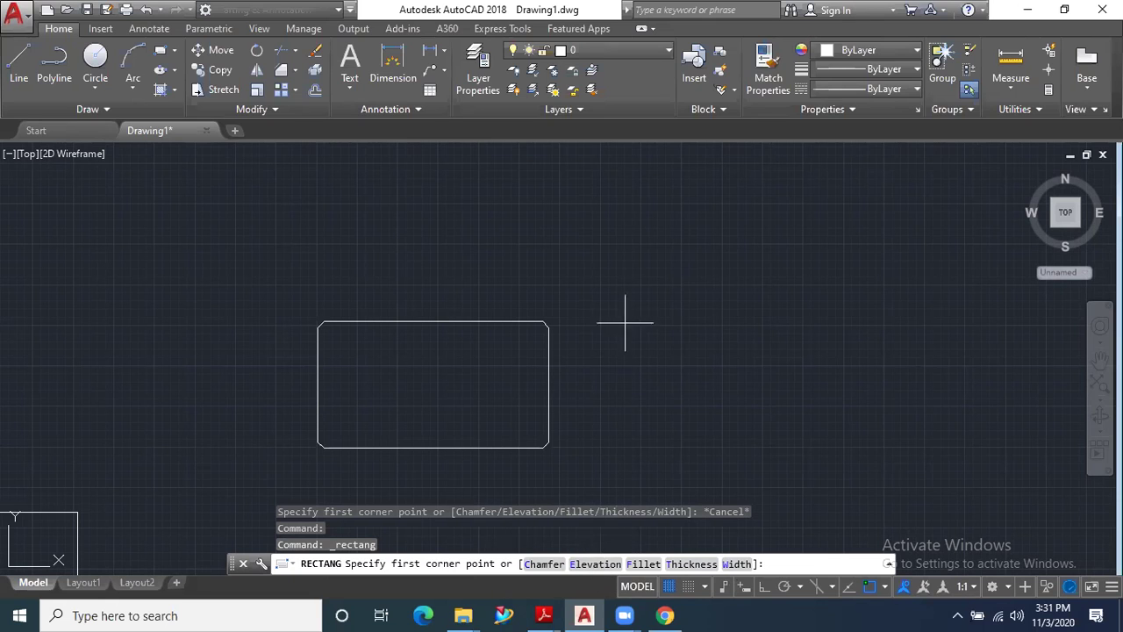
{"action": "scroll", "coordinate": [623, 235], "scroll_direction": "down", "scroll_amount": 4}
{"action": "scroll", "coordinate": [614, 255], "scroll_direction": "down", "scroll_amount": 2}
Draw a rectangle at elevation 20 inside the bold square.
{"action": "scroll", "coordinate": [466, 294], "scroll_direction": "up", "scroll_amount": 4}
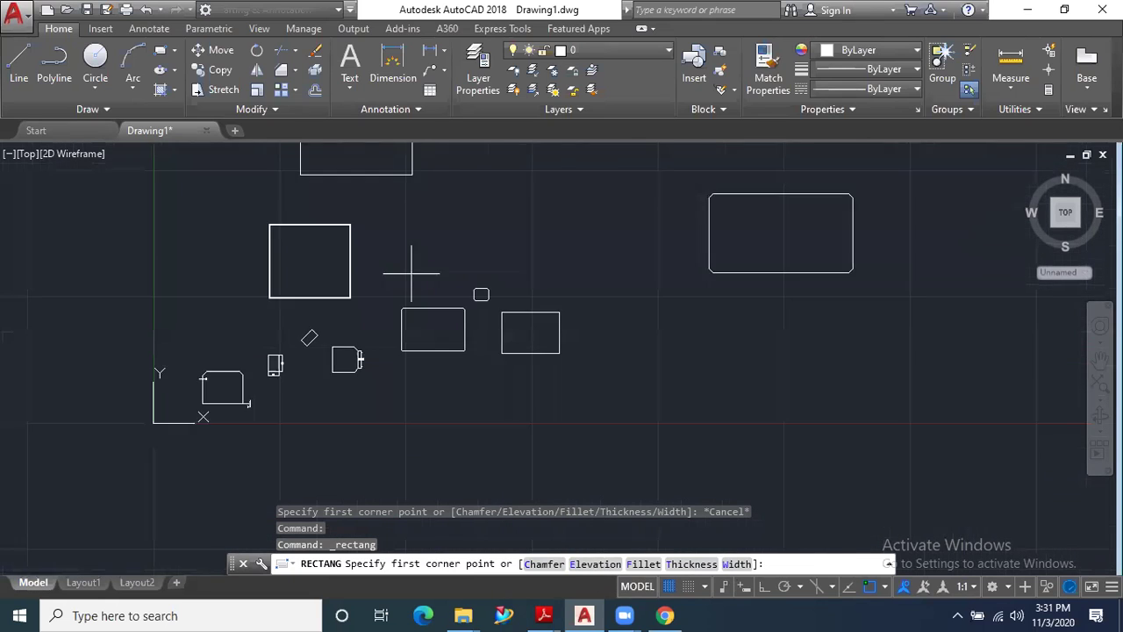
{"action": "scroll", "coordinate": [395, 265], "scroll_direction": "up", "scroll_amount": 2}
{"action": "scroll", "coordinate": [175, 226], "scroll_direction": "up", "scroll_amount": 2}
{"action": "scroll", "coordinate": [550, 296], "scroll_direction": "down", "scroll_amount": 4}
{"action": "scroll", "coordinate": [412, 259], "scroll_direction": "up", "scroll_amount": 2}
{"action": "scroll", "coordinate": [405, 254], "scroll_direction": "up", "scroll_amount": 2}
{"action": "scroll", "coordinate": [570, 315], "scroll_direction": "up", "scroll_amount": 2}
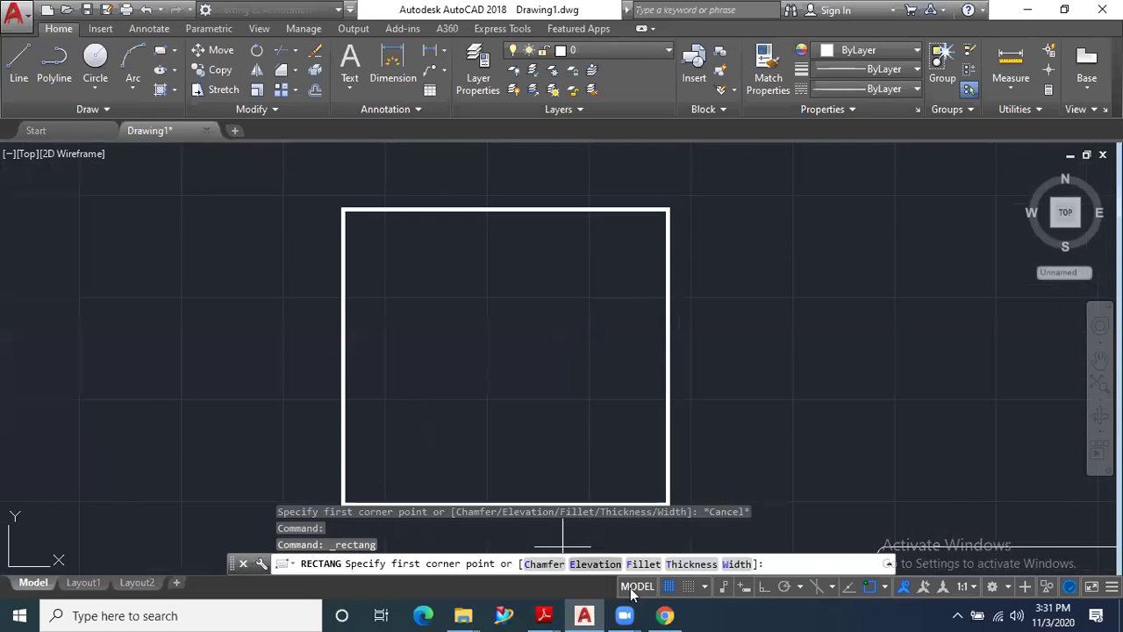
{"action": "left_click", "coordinate": [585, 565]}
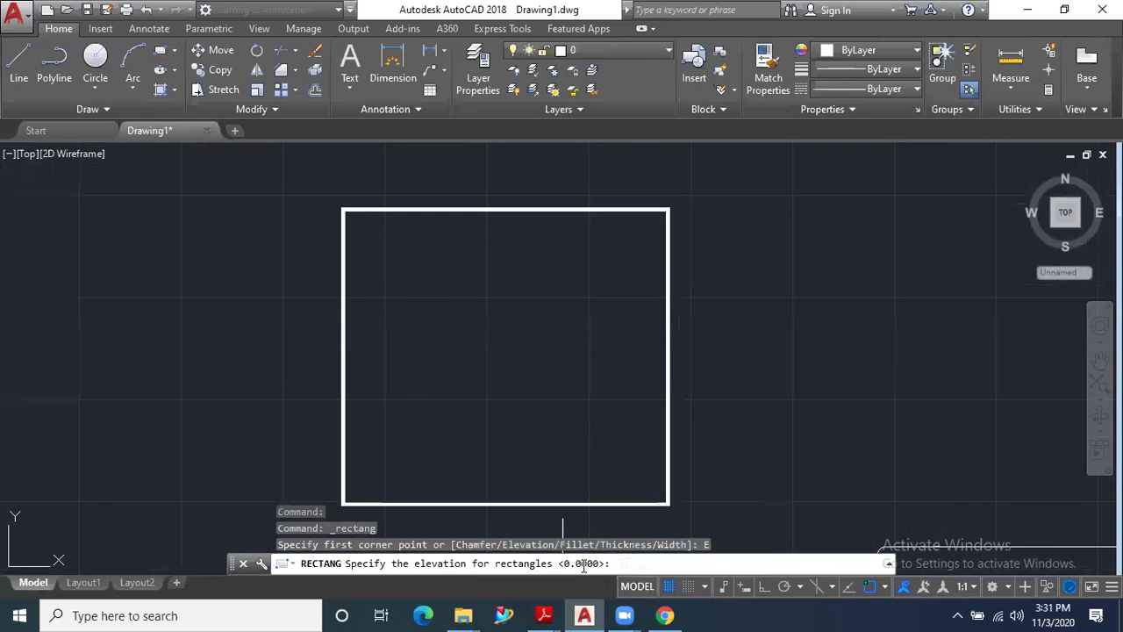
{"action": "type", "text": "20"}
{"action": "key", "text": "Return"}
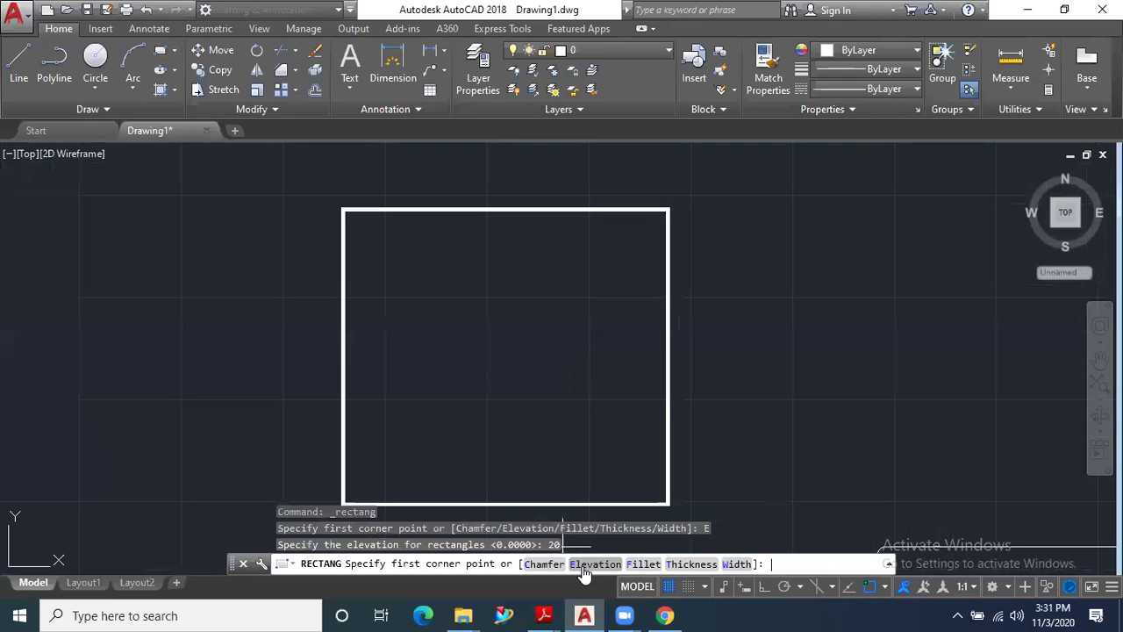
{"action": "left_click", "coordinate": [377, 234]}
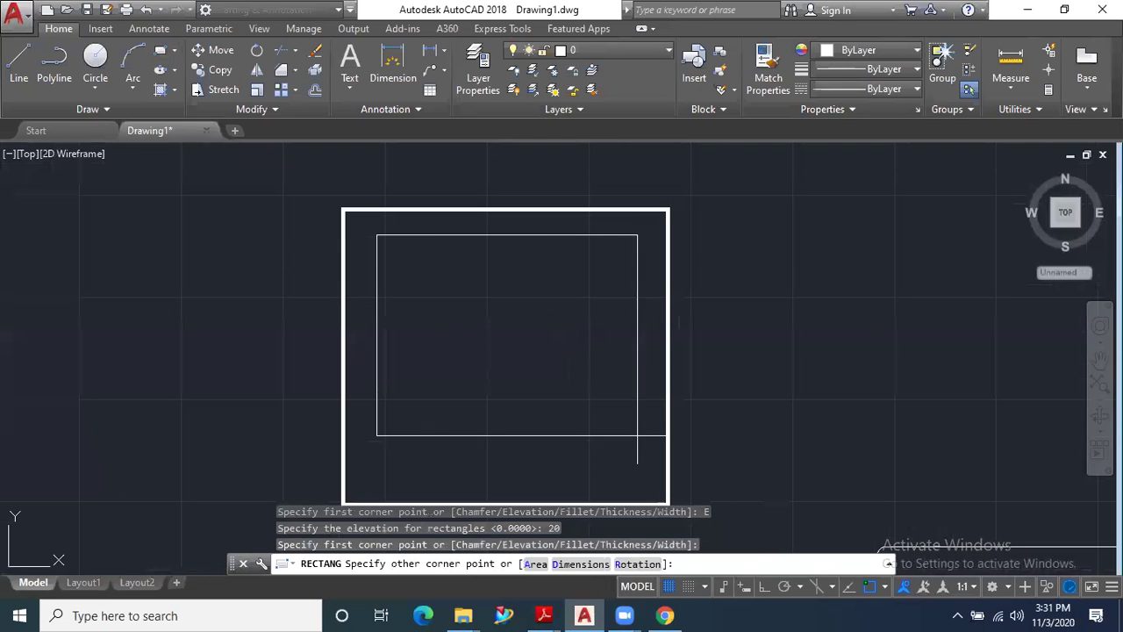
{"action": "left_click", "coordinate": [630, 469]}
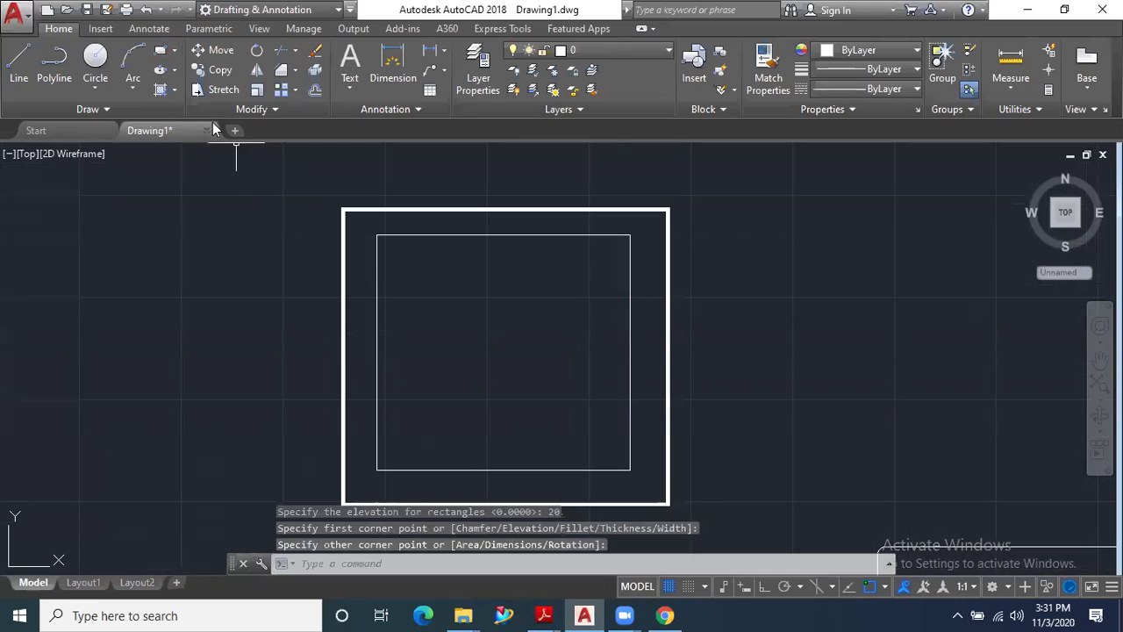
Draw a smaller innermost rectangle at elevation 50.
{"action": "left_click", "coordinate": [159, 52]}
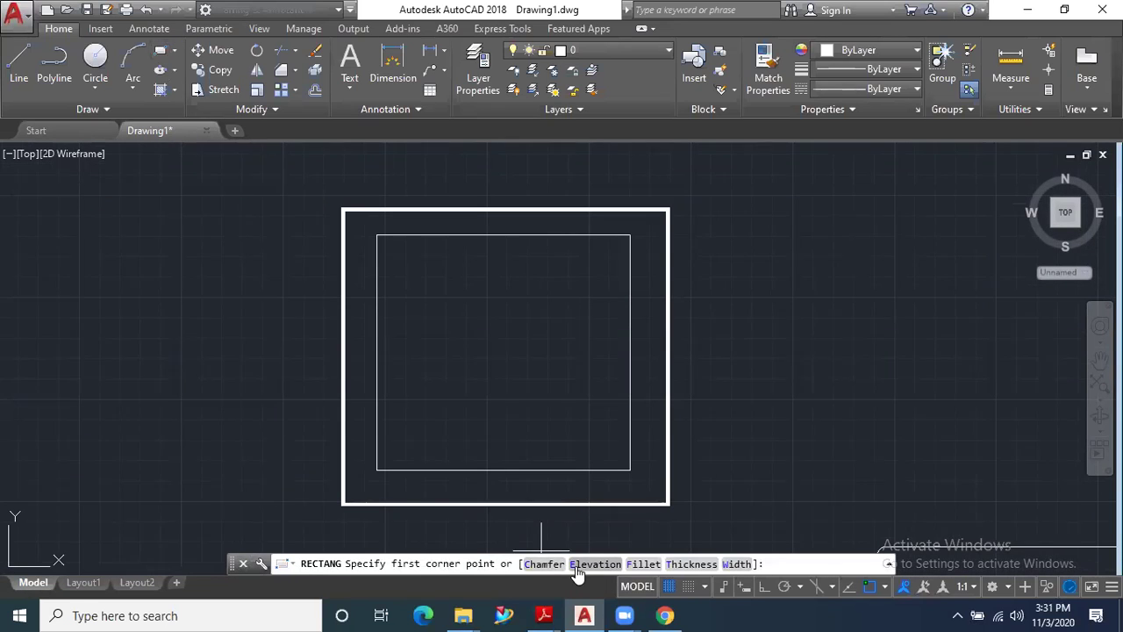
{"action": "left_click", "coordinate": [576, 565]}
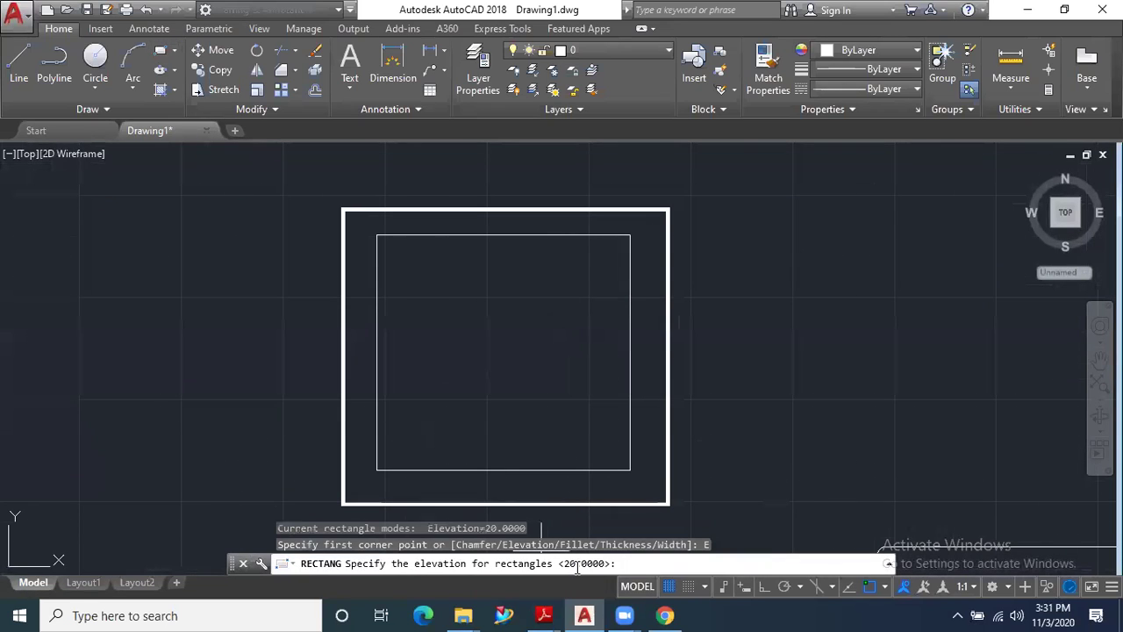
{"action": "type", "text": "50"}
{"action": "key", "text": "Return"}
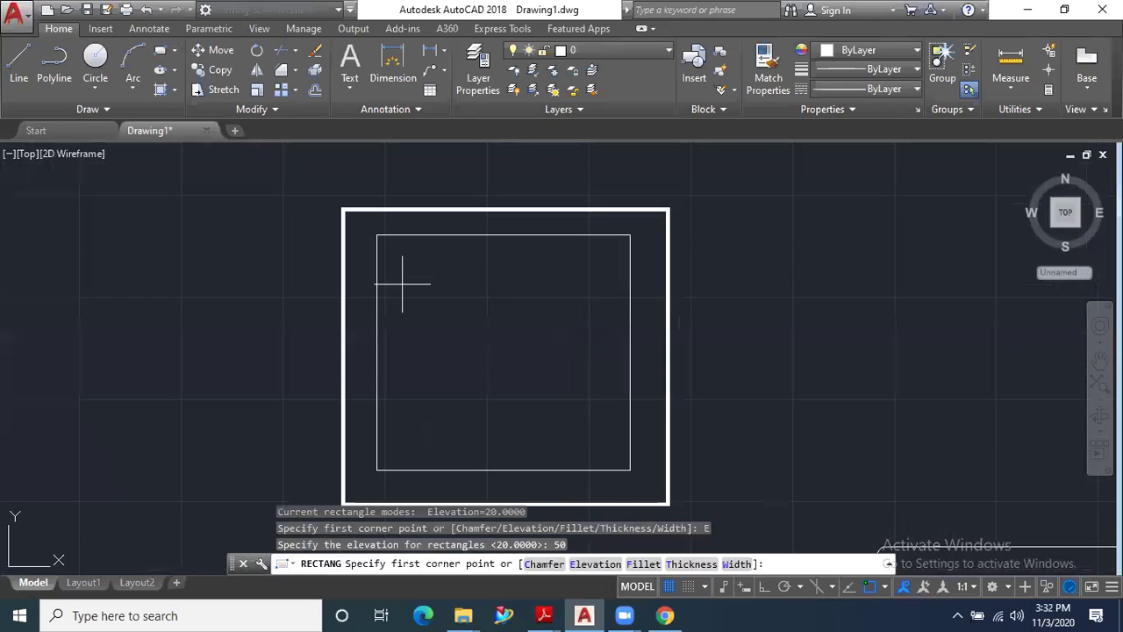
{"action": "left_click", "coordinate": [419, 266]}
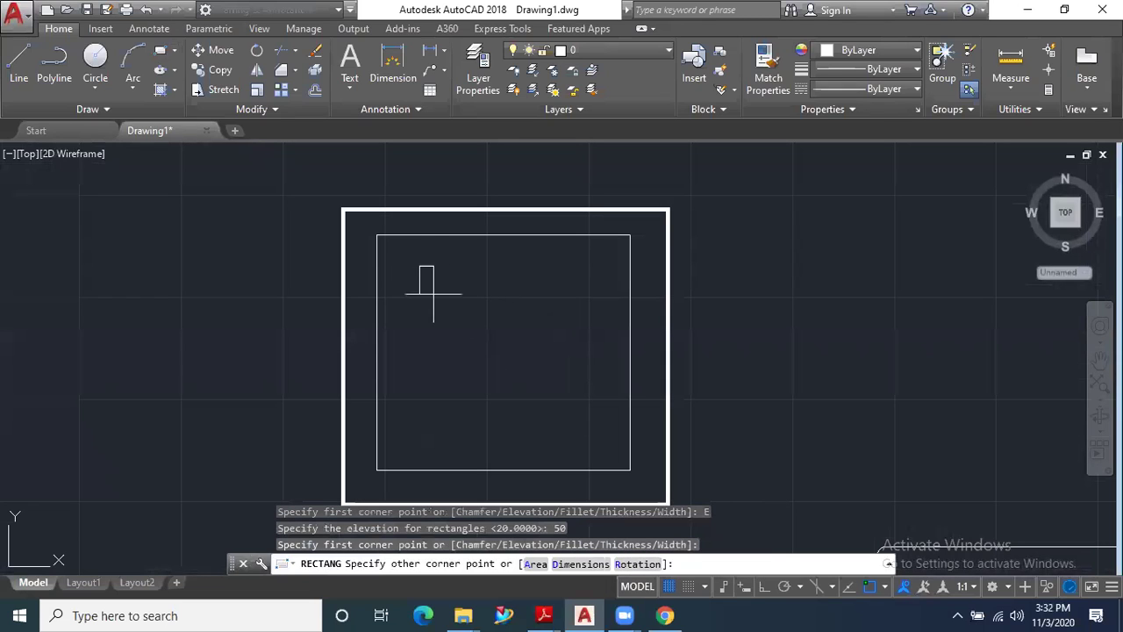
{"action": "left_click", "coordinate": [583, 438]}
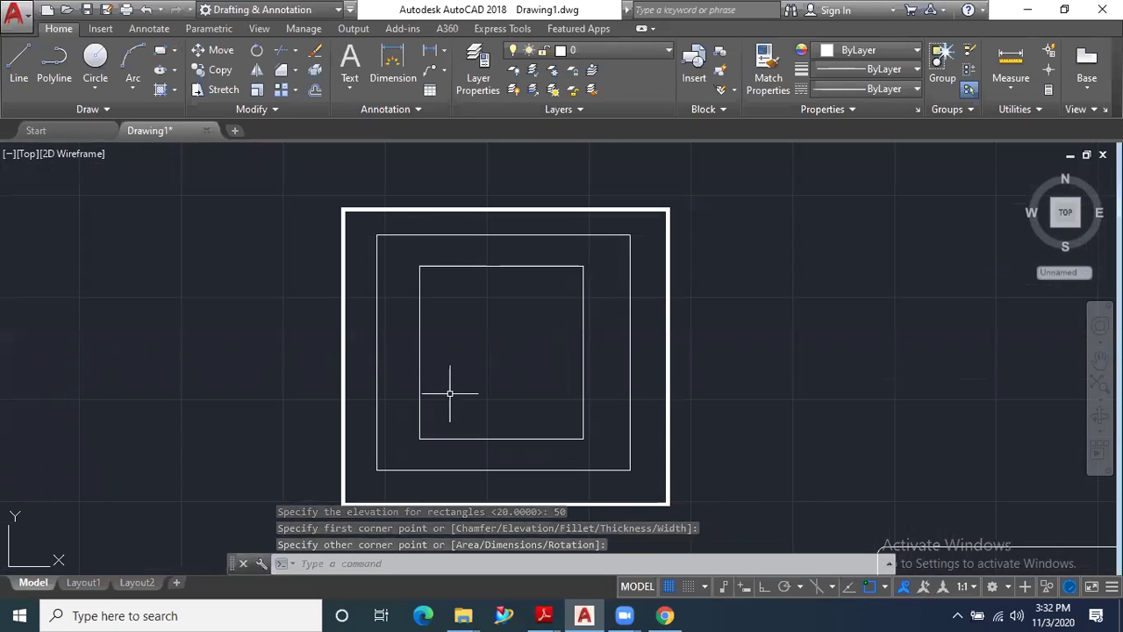
{"action": "mouse_move", "coordinate": [1065, 212]}
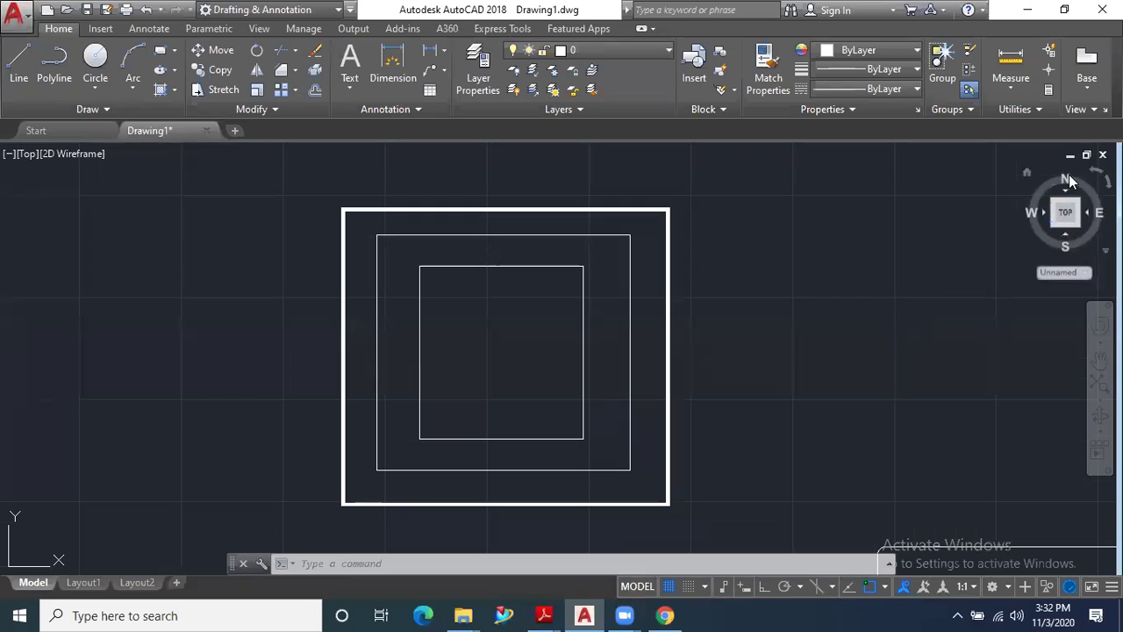
Switch to the SW Isometric view and zoom to inspect the three stacked nested rectangles.
{"action": "left_click", "coordinate": [1053, 226]}
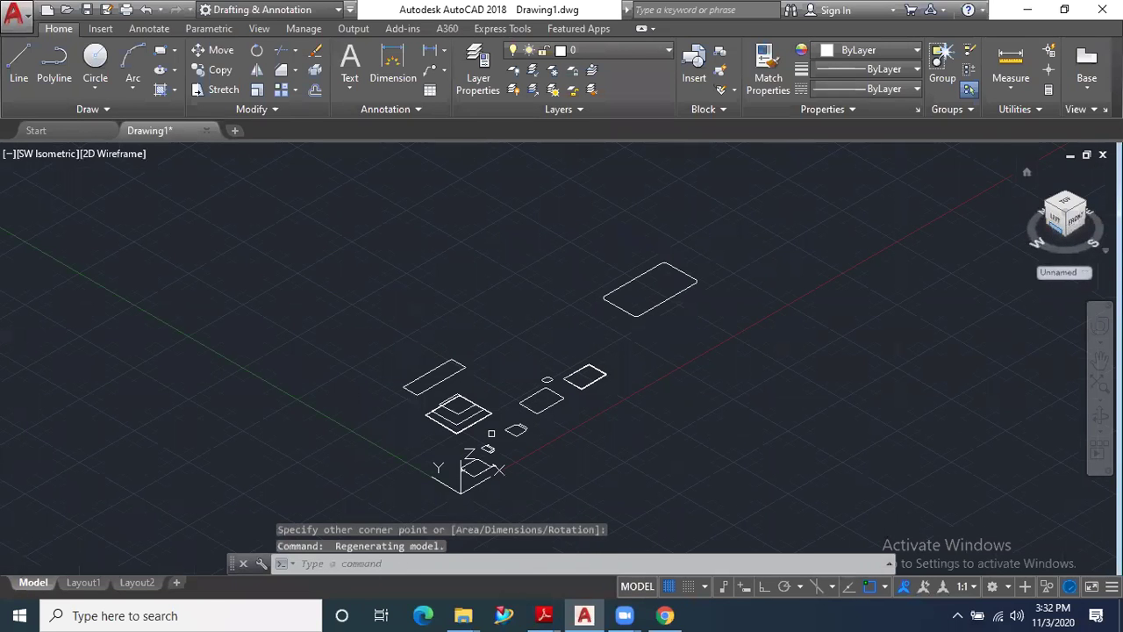
{"action": "scroll", "coordinate": [445, 418], "scroll_direction": "up", "scroll_amount": 3}
{"action": "scroll", "coordinate": [433, 365], "scroll_direction": "up", "scroll_amount": 2}
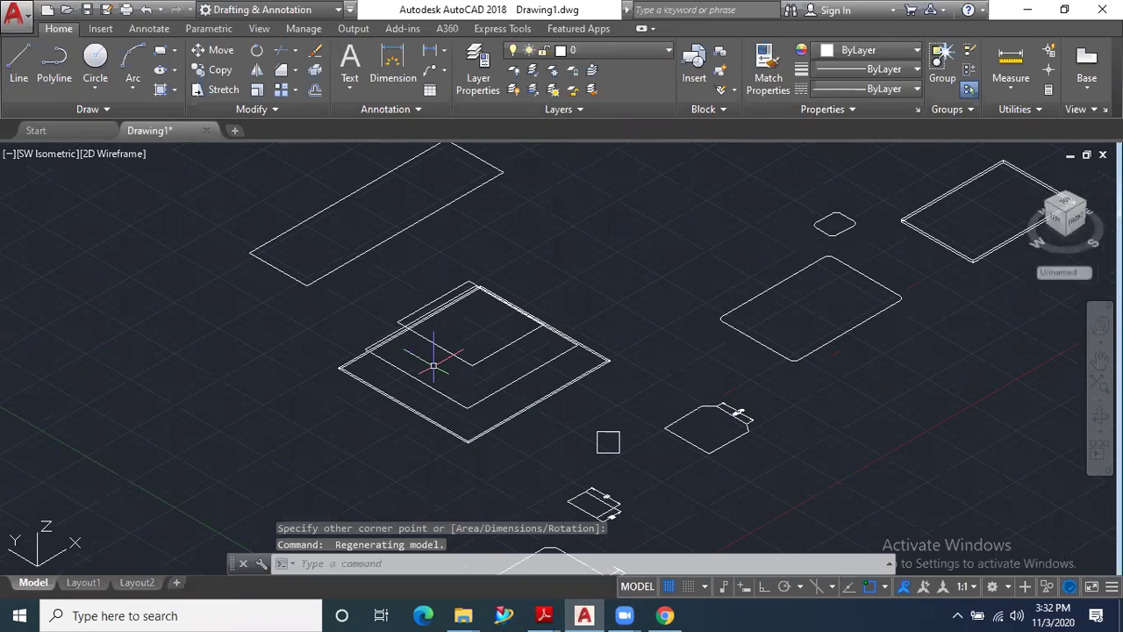
{"action": "scroll", "coordinate": [444, 392], "scroll_direction": "up", "scroll_amount": 2}
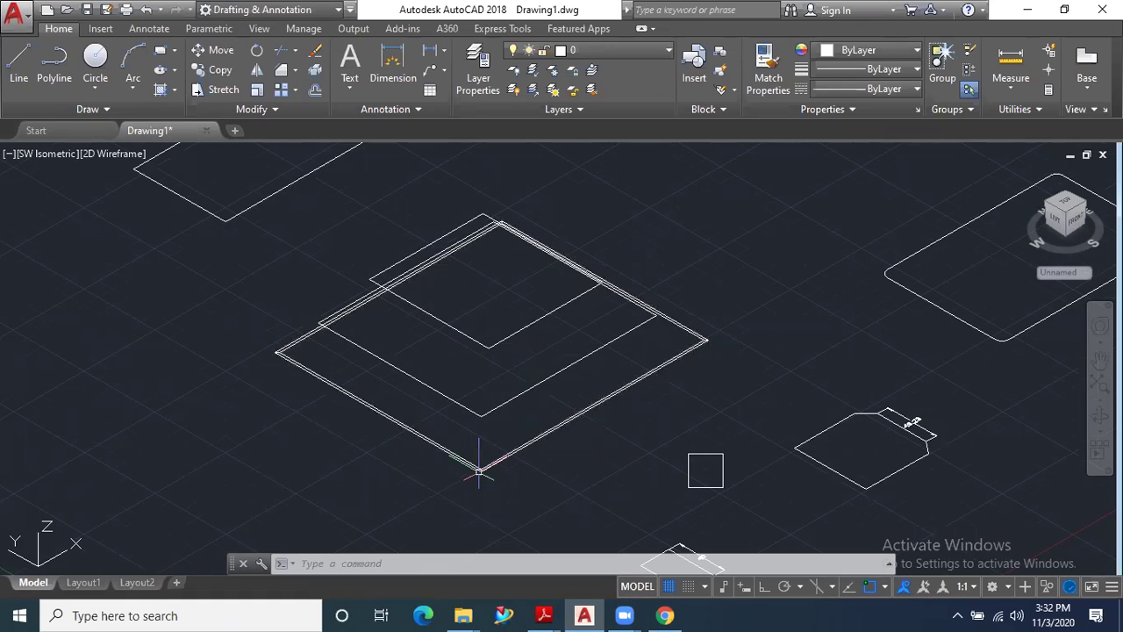
{"action": "mouse_move", "coordinate": [486, 349]}
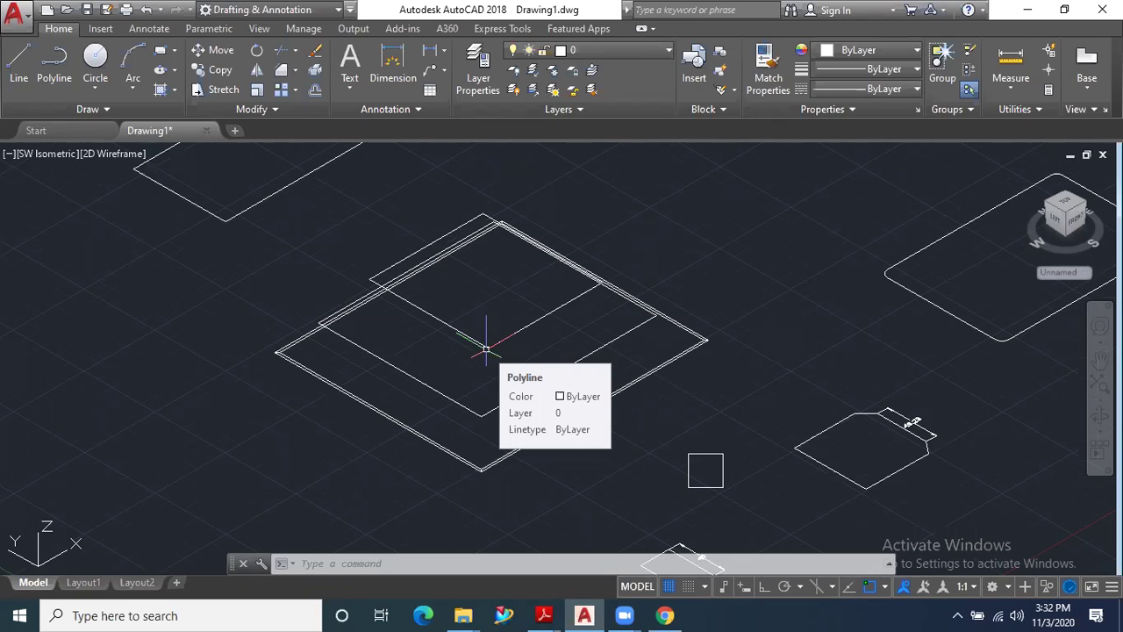
{"action": "scroll", "coordinate": [486, 349], "scroll_direction": "down", "scroll_amount": 3}
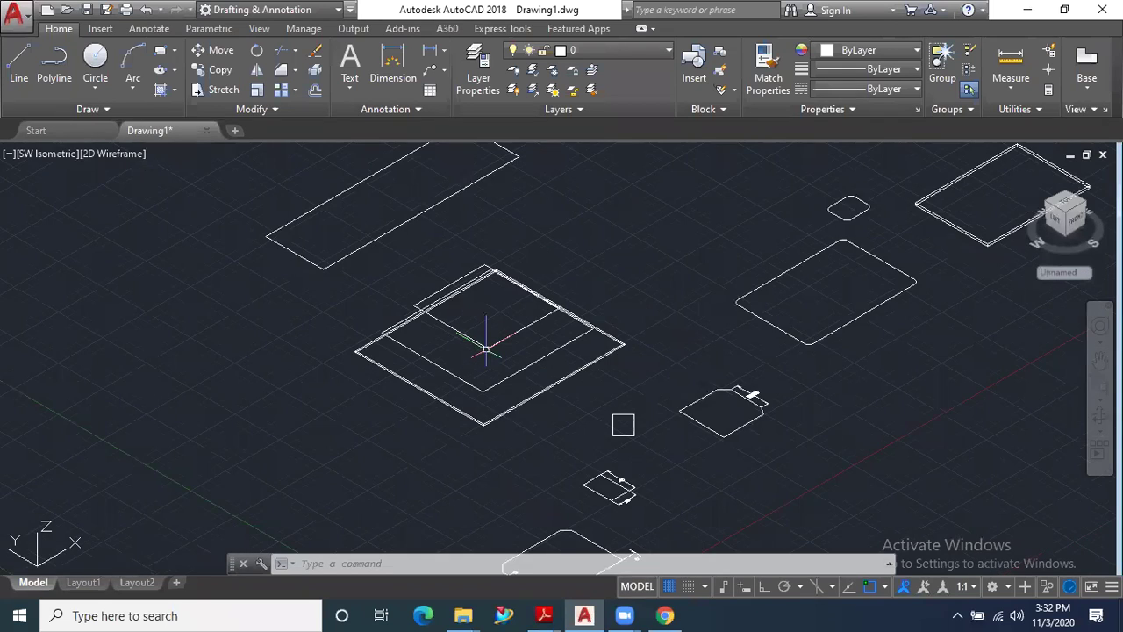
{"action": "scroll", "coordinate": [486, 349], "scroll_direction": "down", "scroll_amount": 1}
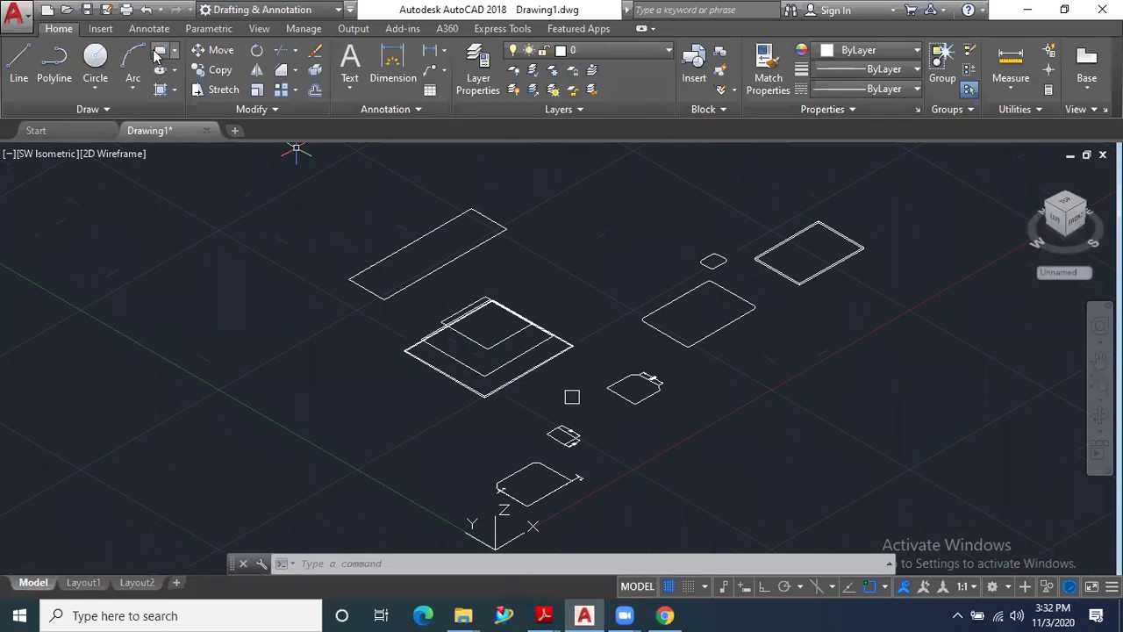
Reset the rectangle elevation to 0 and return to the Top view.
{"action": "left_click", "coordinate": [161, 50]}
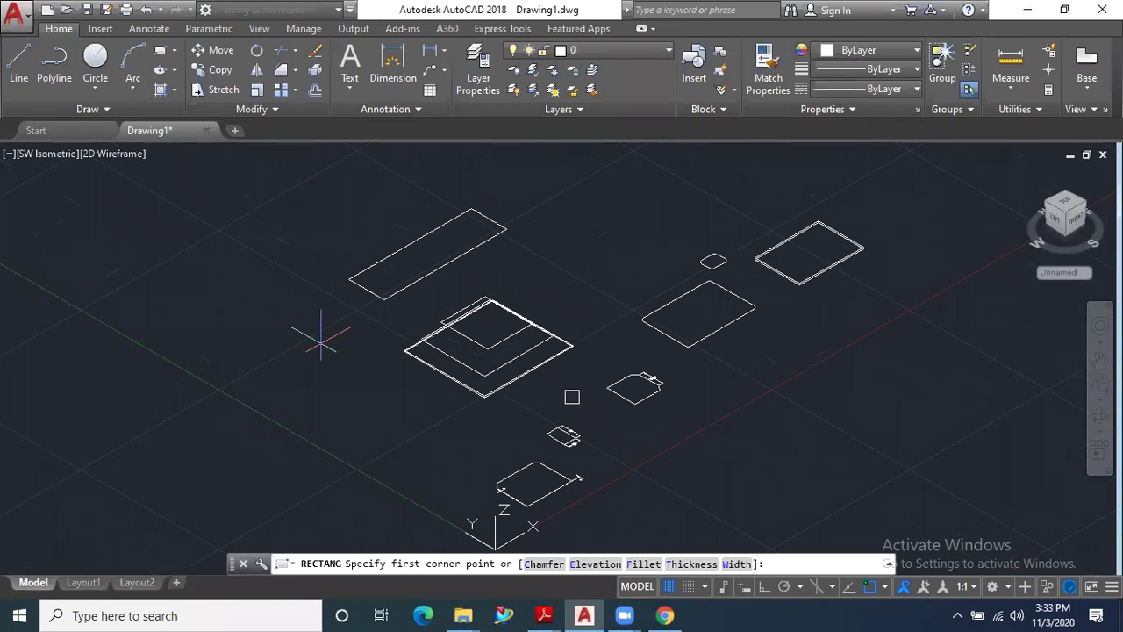
{"action": "left_click", "coordinate": [605, 563]}
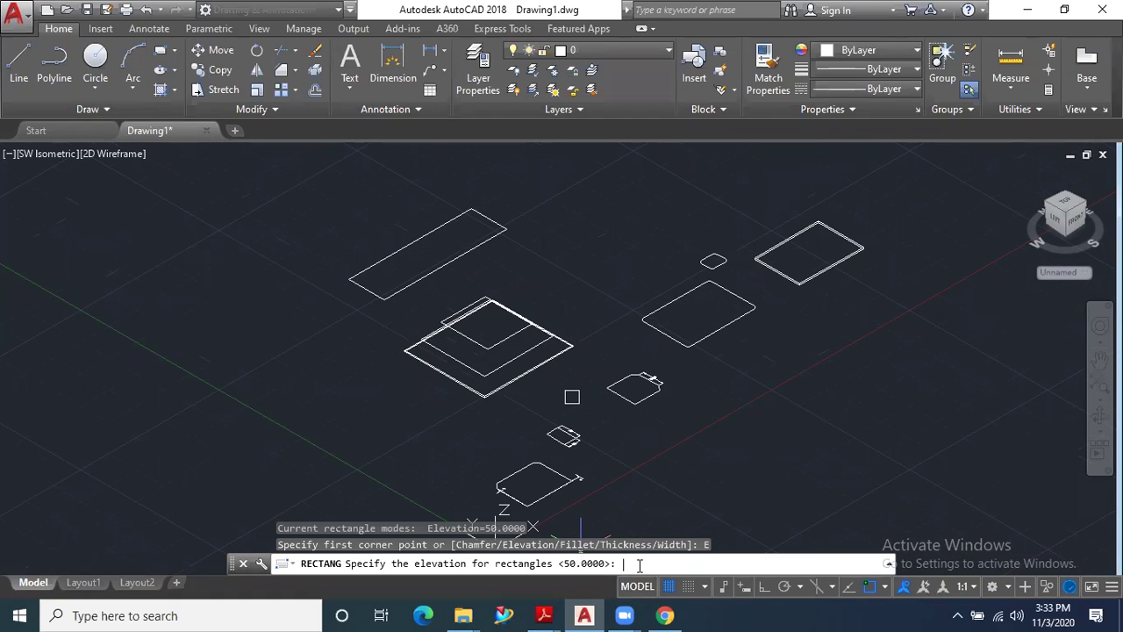
{"action": "type", "text": "0"}
{"action": "key", "text": "Return"}
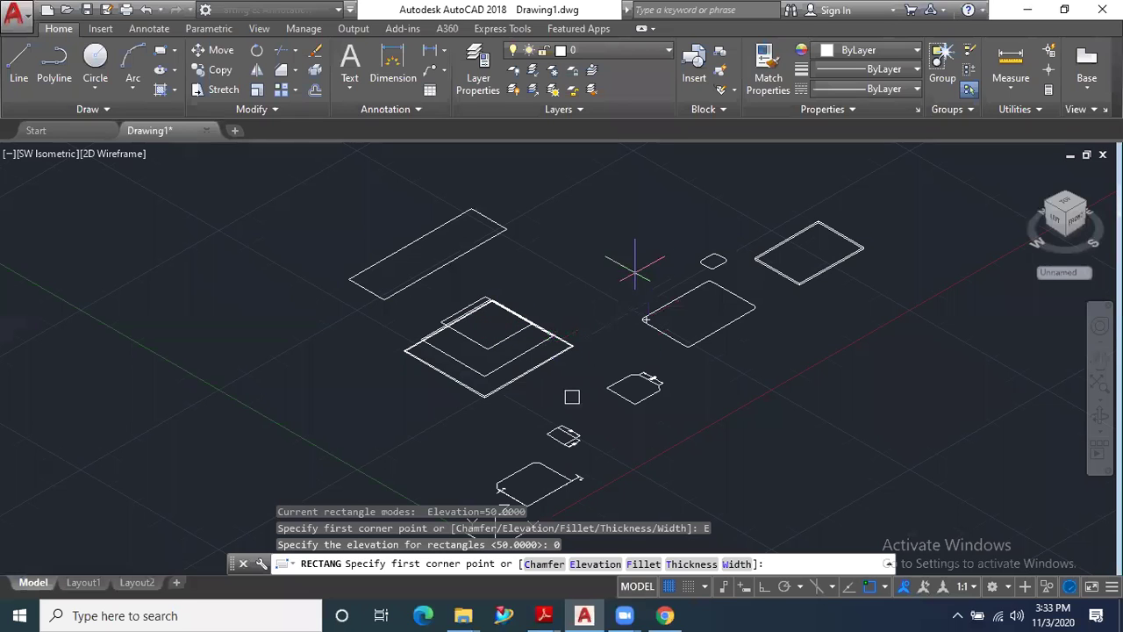
{"action": "left_click", "coordinate": [1068, 202]}
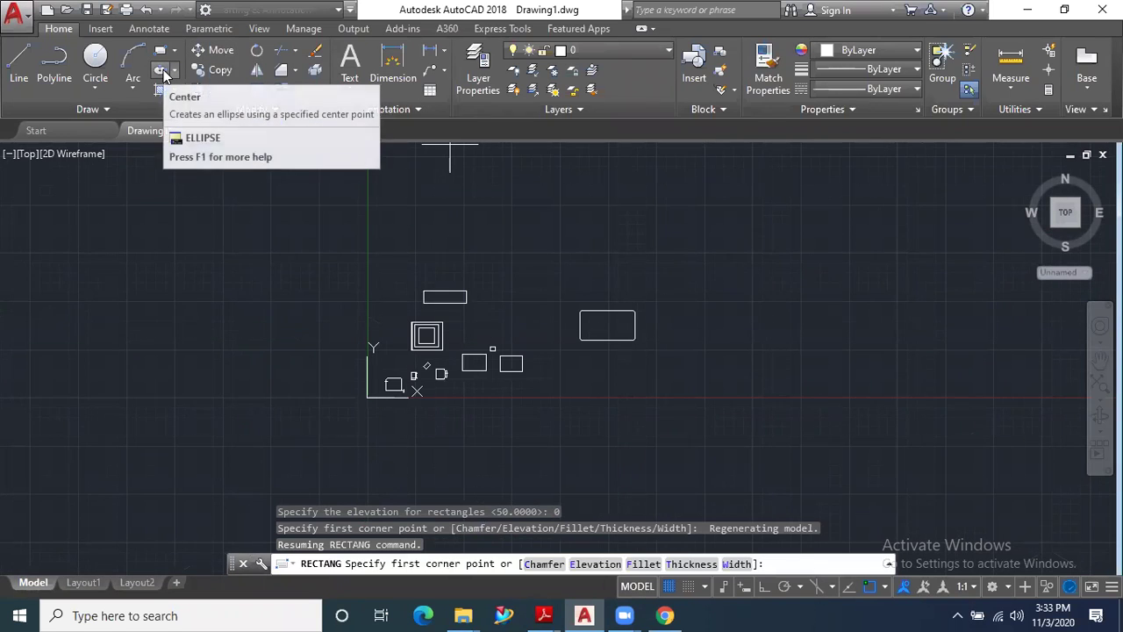
{"action": "mouse_move", "coordinate": [191, 97]}
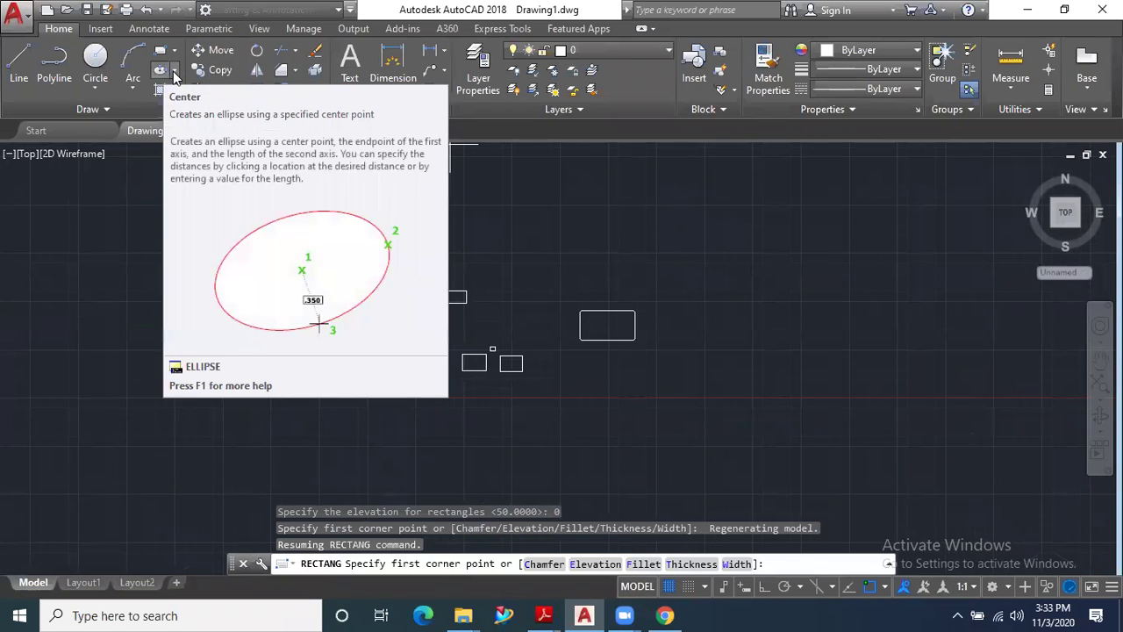
Start the Center ellipse command from the Ellipse drop-down in the Draw panel.
{"action": "left_click", "coordinate": [175, 76]}
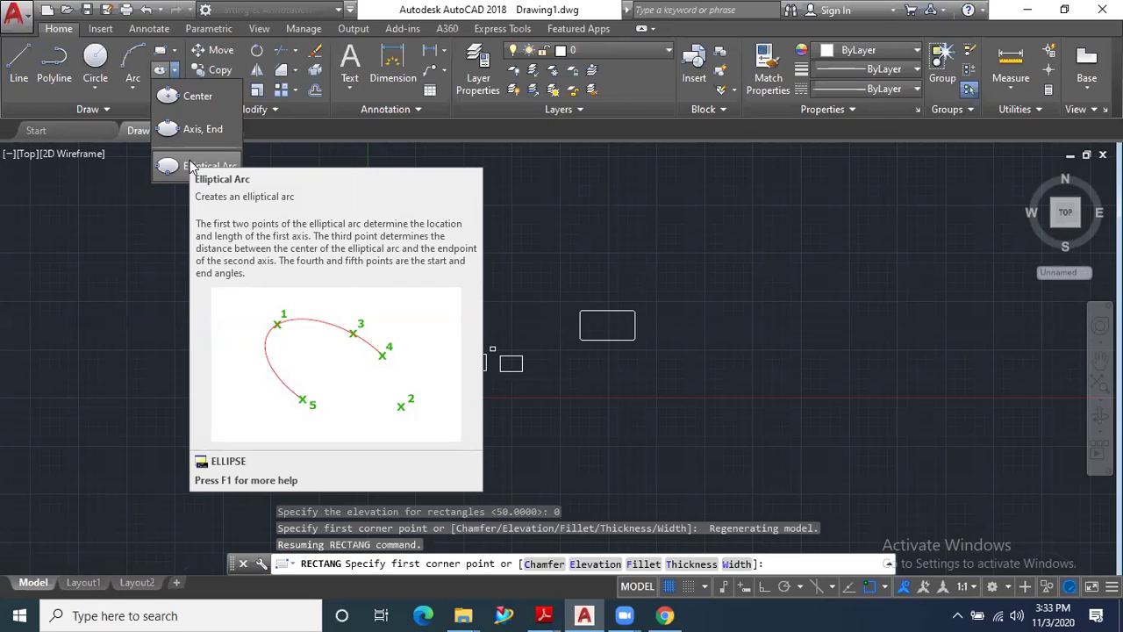
{"action": "left_click", "coordinate": [202, 92]}
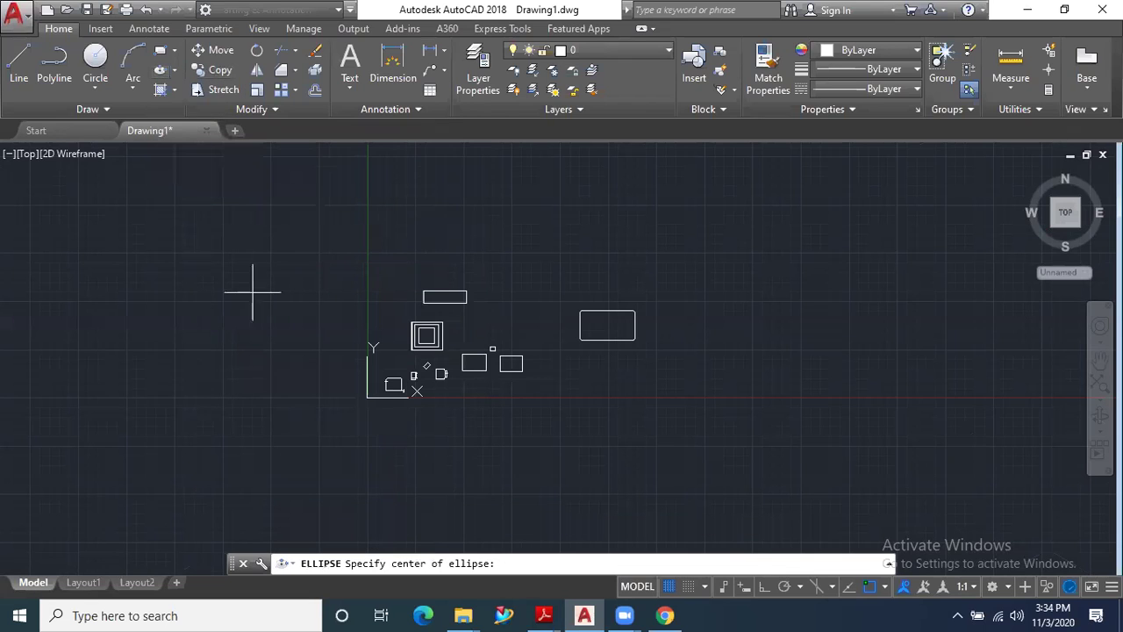
{"action": "scroll", "coordinate": [574, 363], "scroll_direction": "right", "scroll_amount": 5}
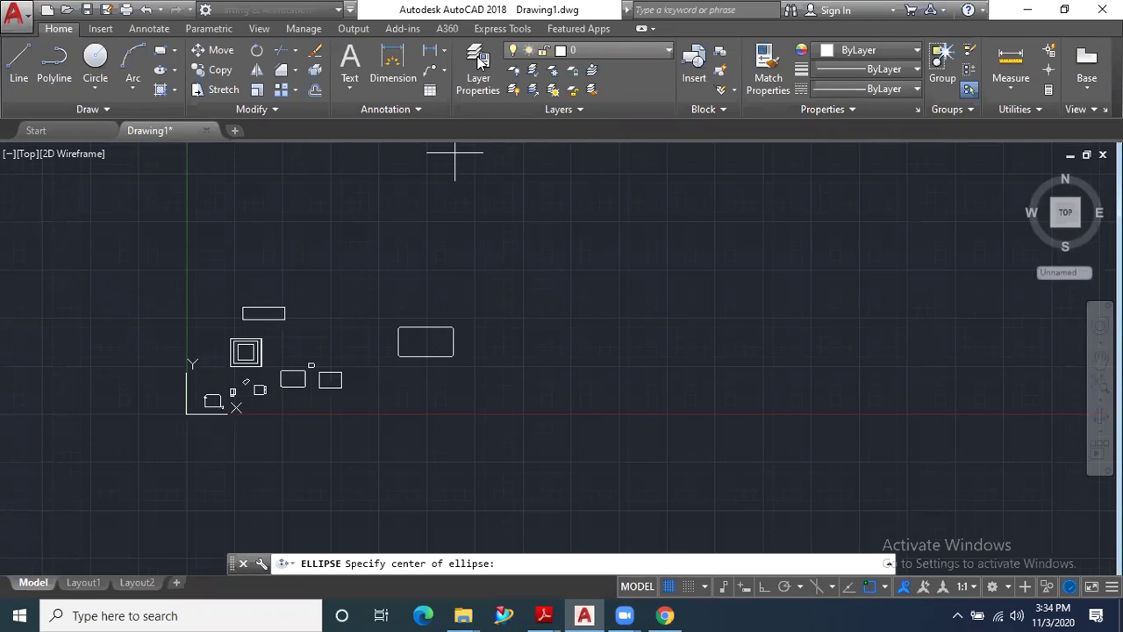
Sketch an explanatory ellipse freehand with the screen pen, marking its 35 and 20 half-axes.
{"action": "mouse_move", "coordinate": [257, 195]}
{"action": "left_mouse_down"}
{"action": "mouse_move", "coordinate": [396, 211]}
{"action": "mouse_move", "coordinate": [381, 254]}
{"action": "mouse_move", "coordinate": [319, 271]}
{"action": "mouse_move", "coordinate": [240, 211]}
{"action": "mouse_move", "coordinate": [253, 191]}
{"action": "left_mouse_up"}
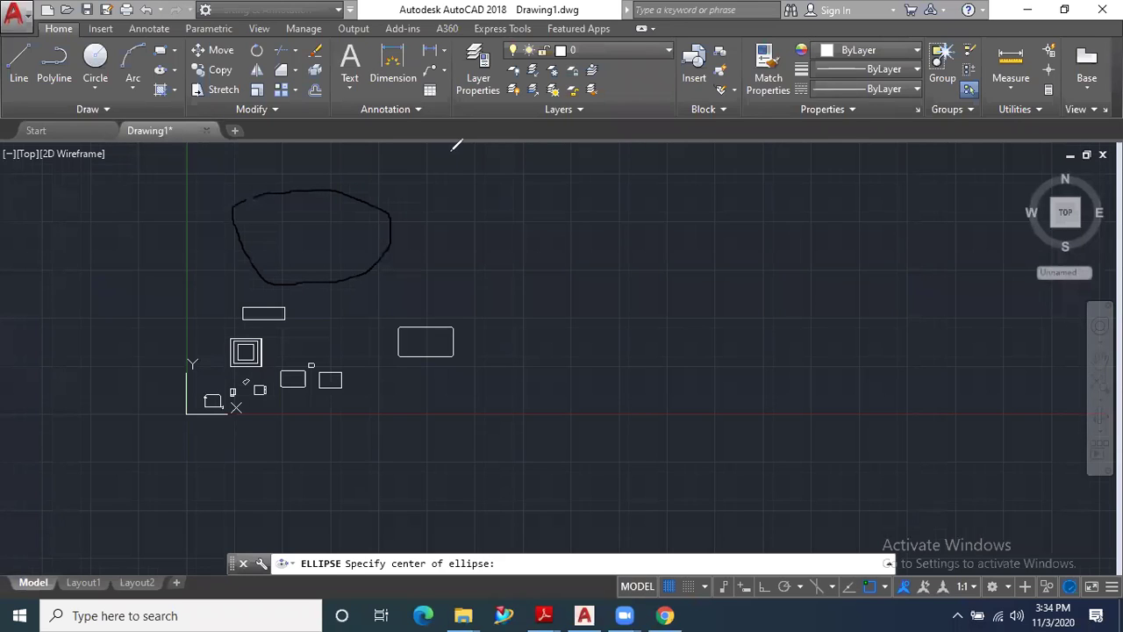
{"action": "left_click", "coordinate": [359, 195]}
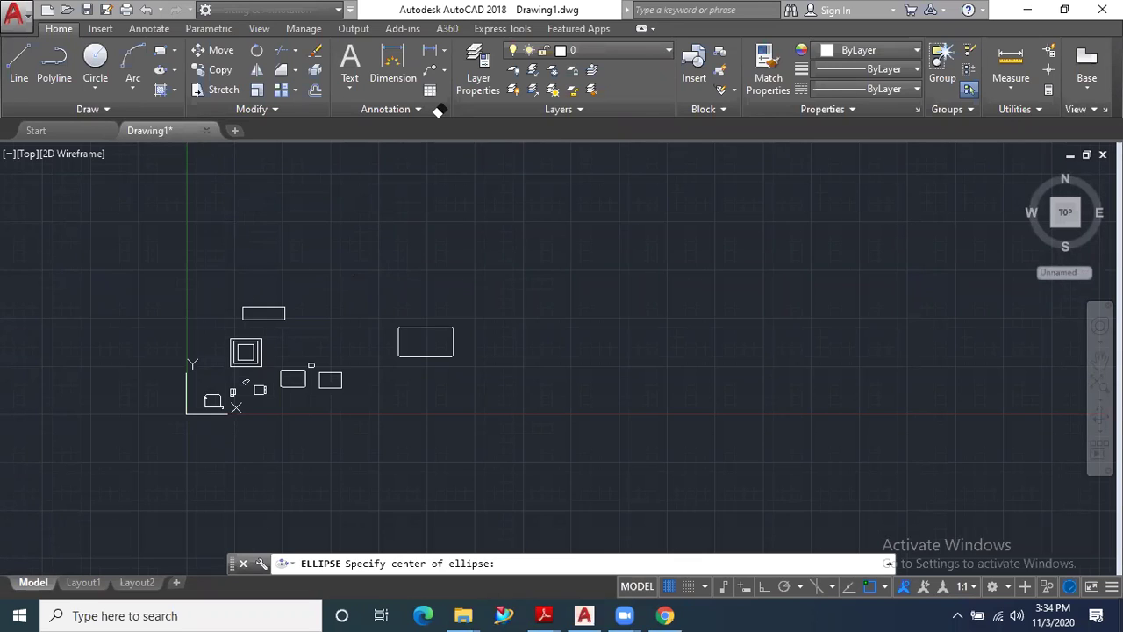
{"action": "mouse_move", "coordinate": [263, 184]}
{"action": "left_mouse_down"}
{"action": "mouse_move", "coordinate": [418, 205]}
{"action": "mouse_move", "coordinate": [240, 213]}
{"action": "mouse_move", "coordinate": [263, 183]}
{"action": "left_mouse_up"}
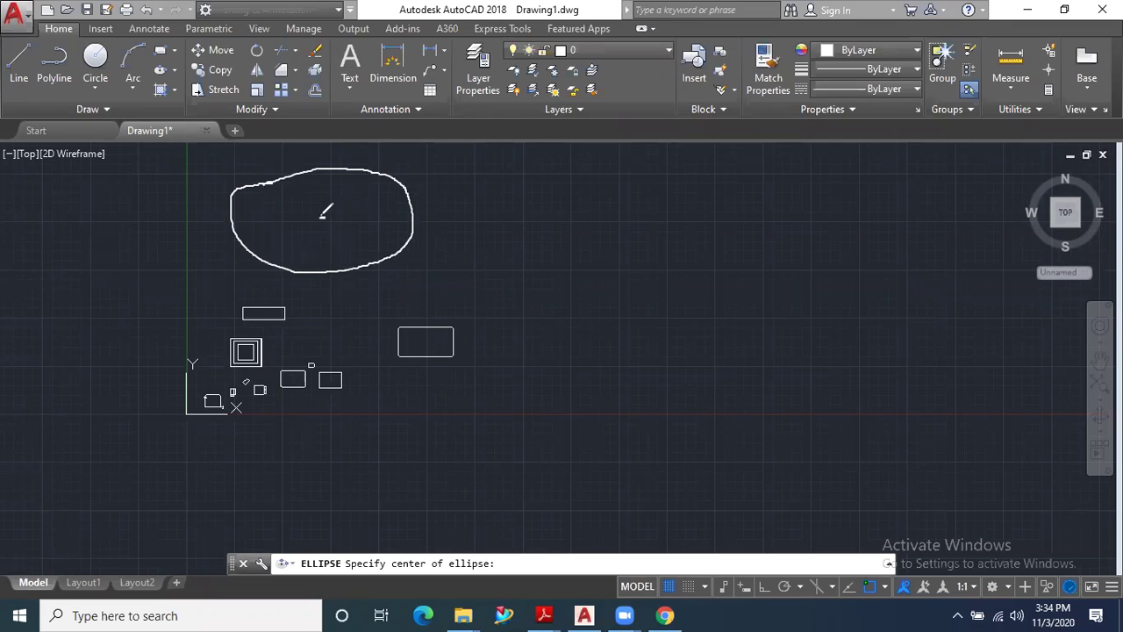
{"action": "mouse_move", "coordinate": [322, 218]}
{"action": "left_mouse_down"}
{"action": "mouse_move", "coordinate": [401, 220]}
{"action": "mouse_move", "coordinate": [346, 217]}
{"action": "mouse_move", "coordinate": [359, 215]}
{"action": "mouse_move", "coordinate": [321, 177]}
{"action": "left_mouse_up"}
{"action": "mouse_move", "coordinate": [305, 183]}
{"action": "left_mouse_down"}
{"action": "mouse_move", "coordinate": [289, 209]}
{"action": "mouse_move", "coordinate": [309, 207]}
{"action": "left_mouse_up"}
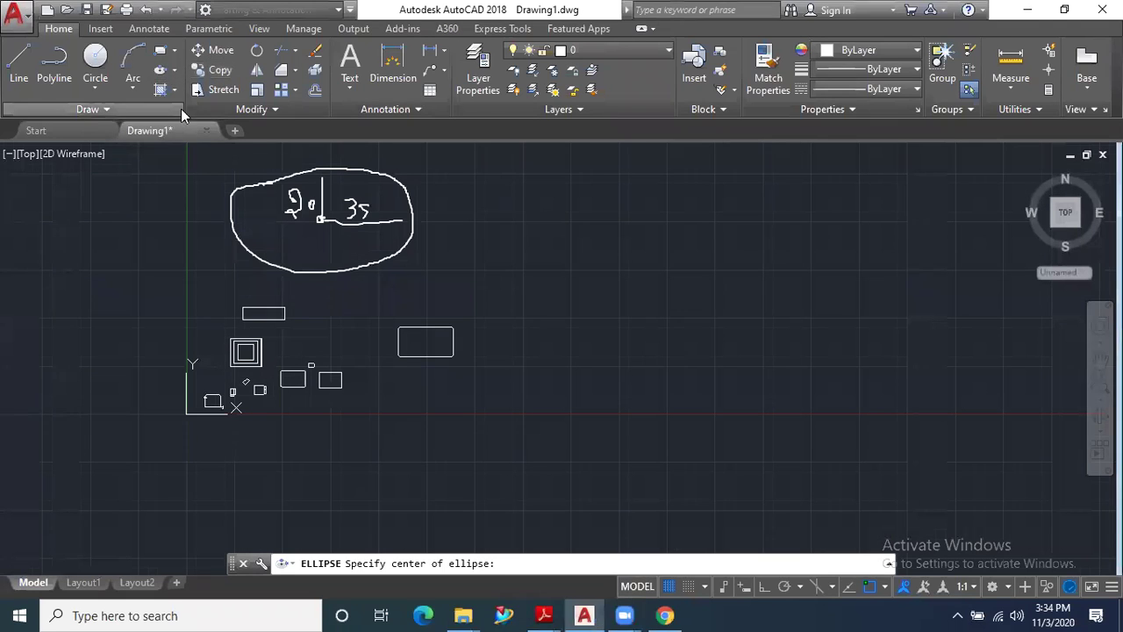
Draw a center-point ellipse right of the sketch with Ortho on, half-axes 35 and 20.
{"action": "left_click", "coordinate": [174, 69]}
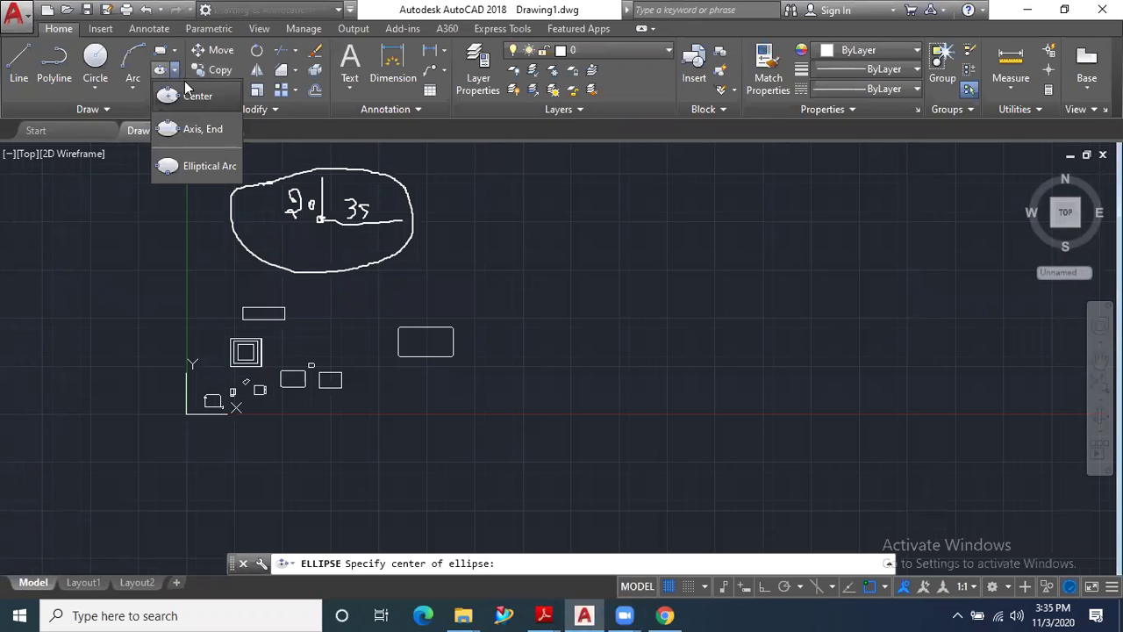
{"action": "left_click", "coordinate": [204, 97]}
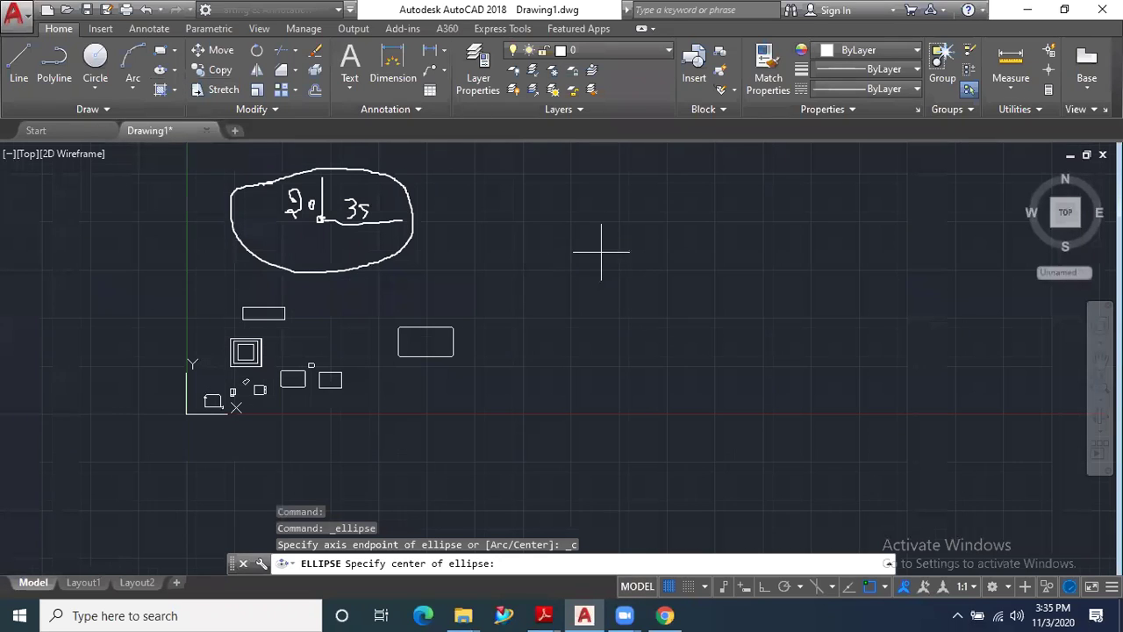
{"action": "left_click", "coordinate": [600, 245]}
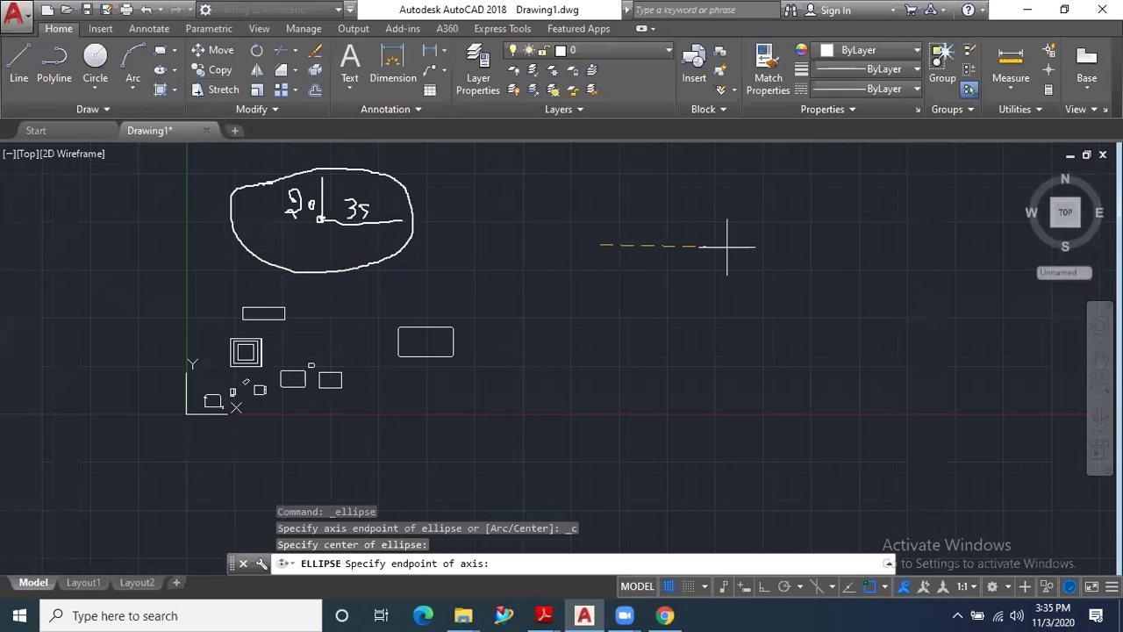
{"action": "key", "text": "F8"}
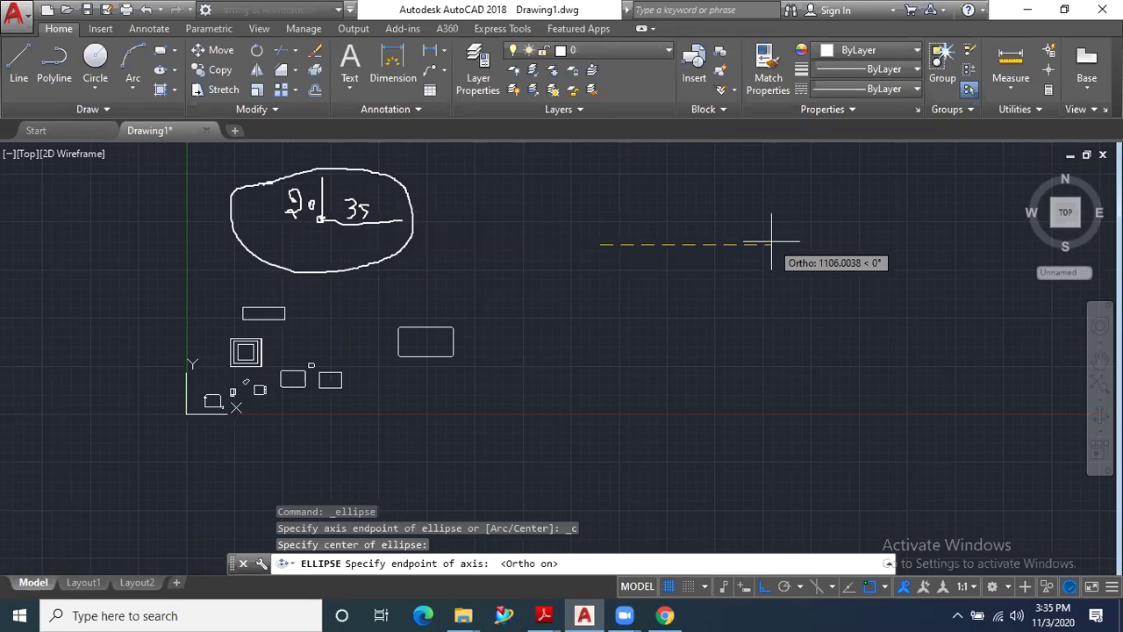
{"action": "type", "text": "35"}
{"action": "key", "text": "Return"}
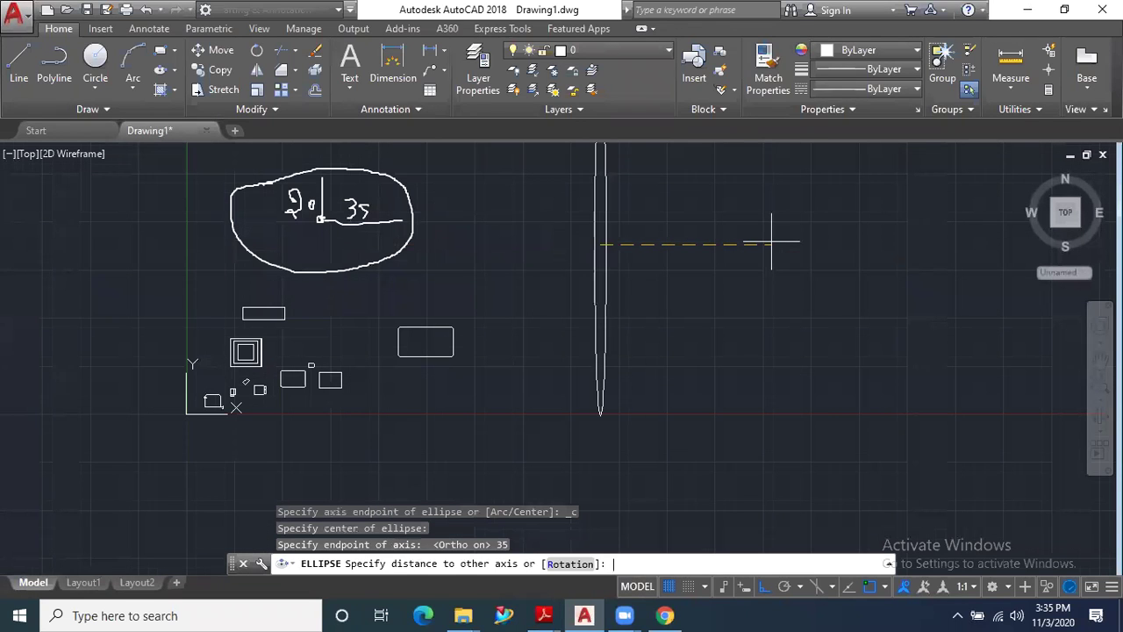
{"action": "scroll", "coordinate": [649, 255], "scroll_direction": "up", "scroll_amount": 3}
{"action": "scroll", "coordinate": [641, 254], "scroll_direction": "up", "scroll_amount": 4}
{"action": "type", "text": "20"}
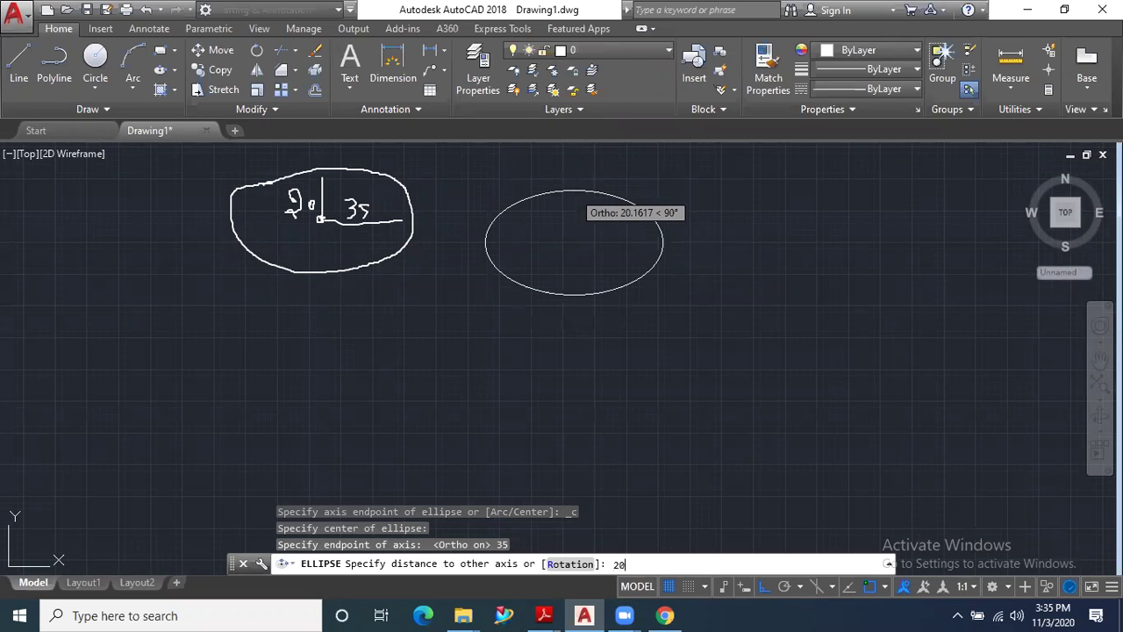
{"action": "key", "text": "Return"}
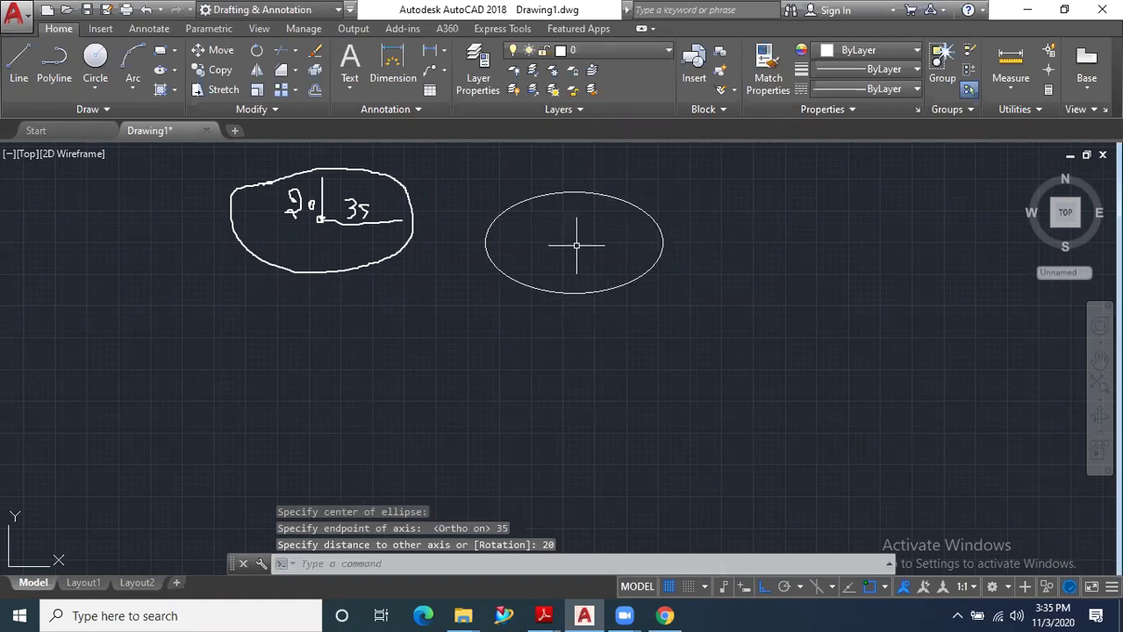
Dimension the ellipse: 35 from centre to right edge below, 20 from top to centre inside.
{"action": "left_click", "coordinate": [429, 50]}
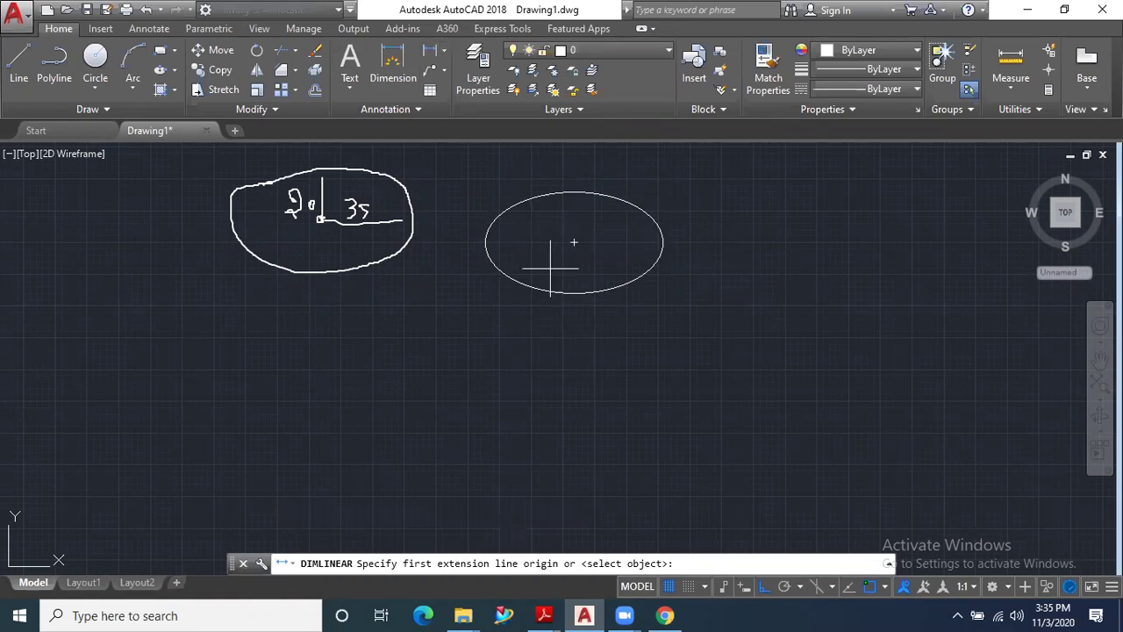
{"action": "left_click", "coordinate": [573, 242]}
{"action": "left_click", "coordinate": [662, 243]}
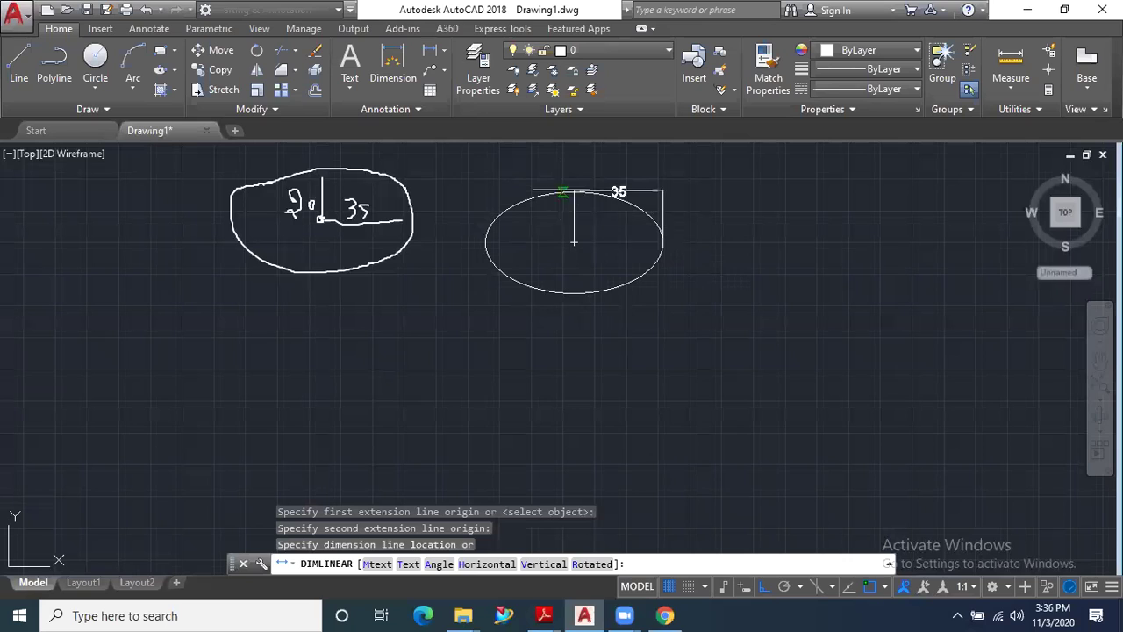
{"action": "left_click", "coordinate": [616, 313]}
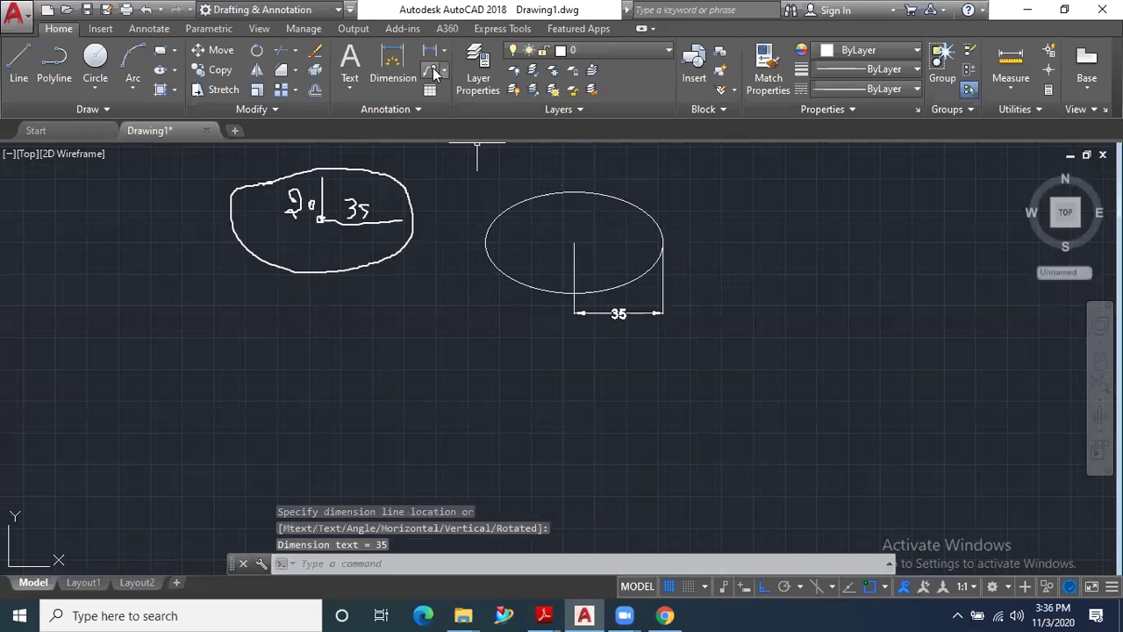
{"action": "key", "text": "Return"}
{"action": "left_click", "coordinate": [575, 191]}
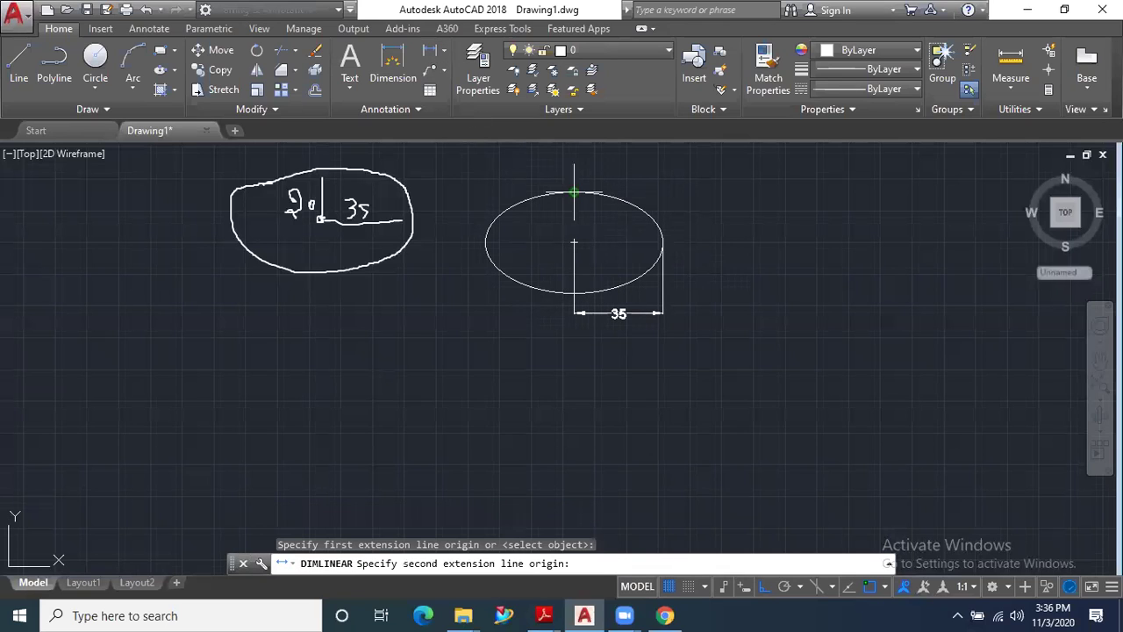
{"action": "left_click", "coordinate": [575, 243]}
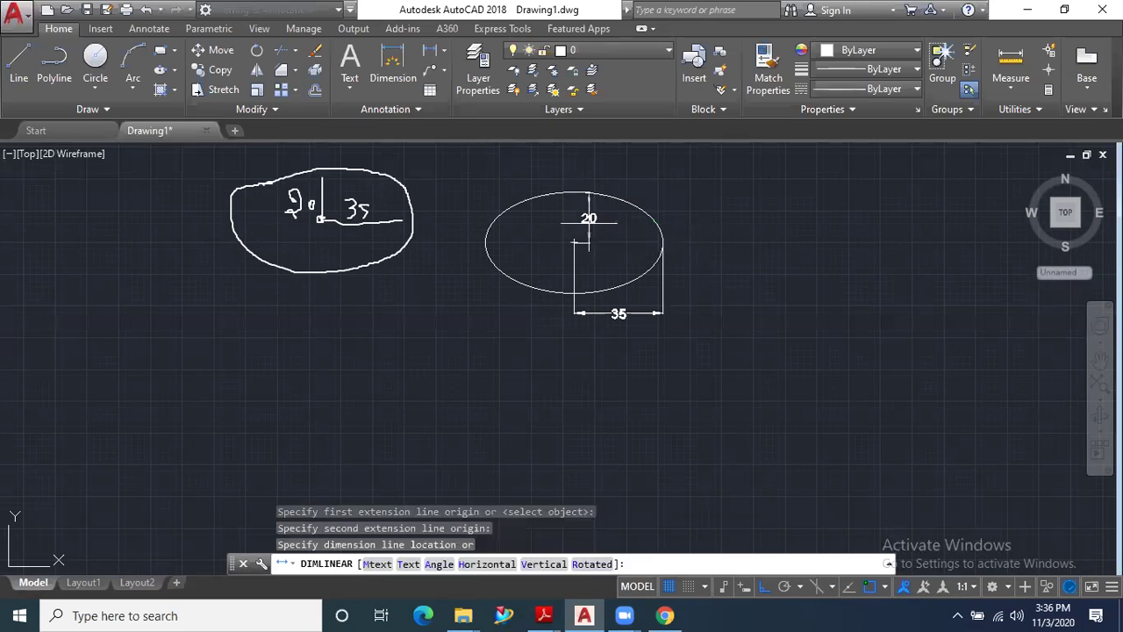
{"action": "left_click", "coordinate": [560, 221]}
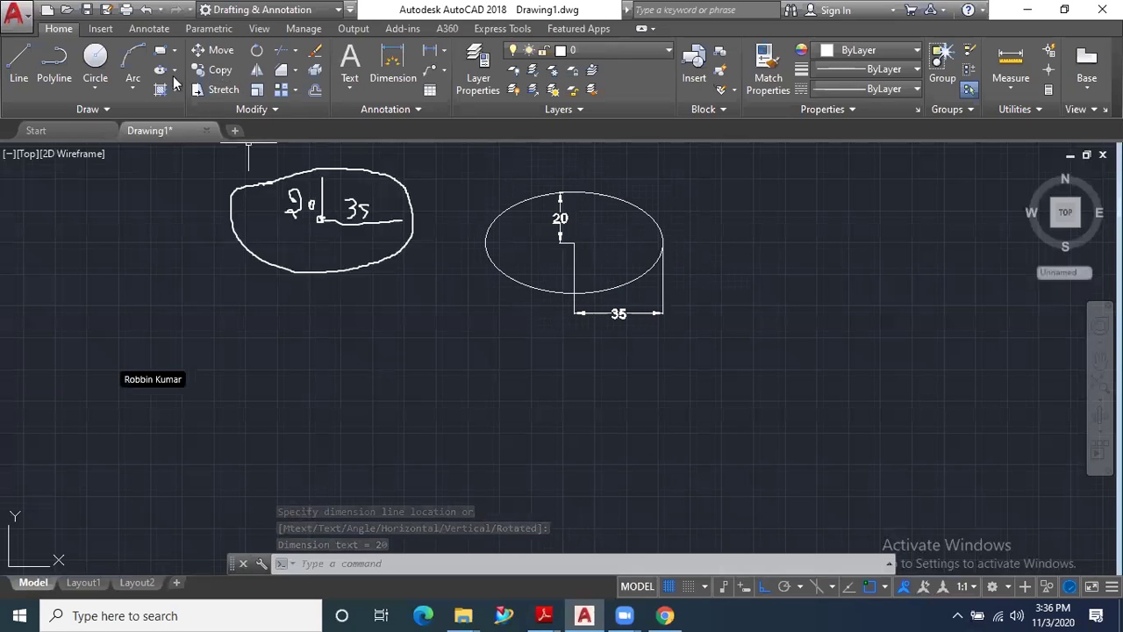
{"action": "left_click", "coordinate": [175, 70]}
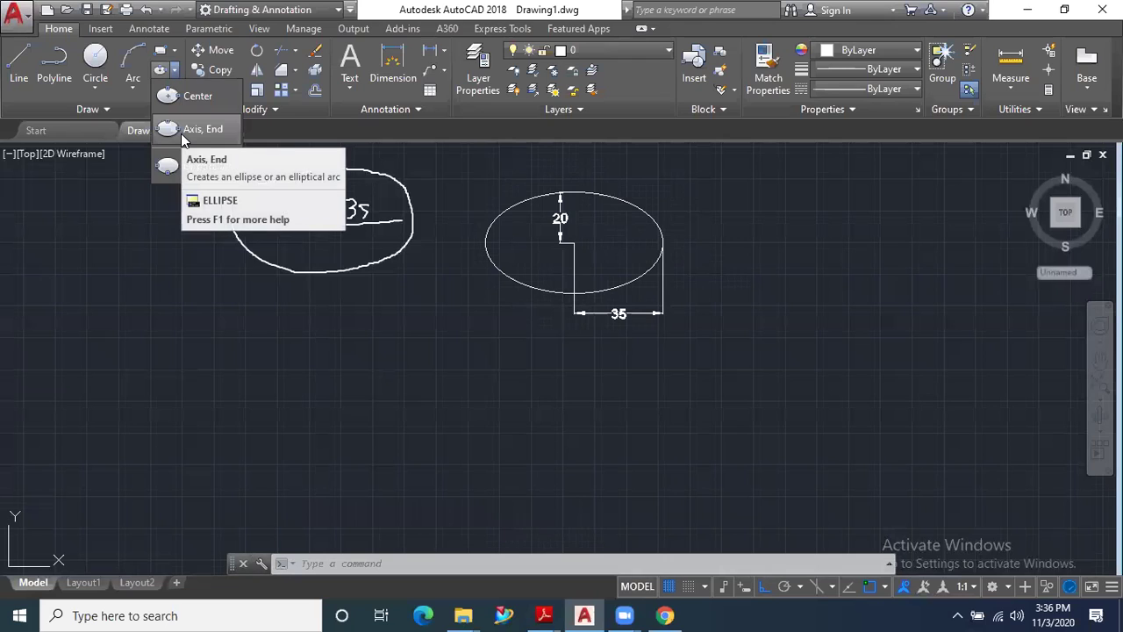
Draw an Axis, End ellipse below the sketch with a 35 axis and 20 to the other axis.
{"action": "left_click", "coordinate": [184, 132]}
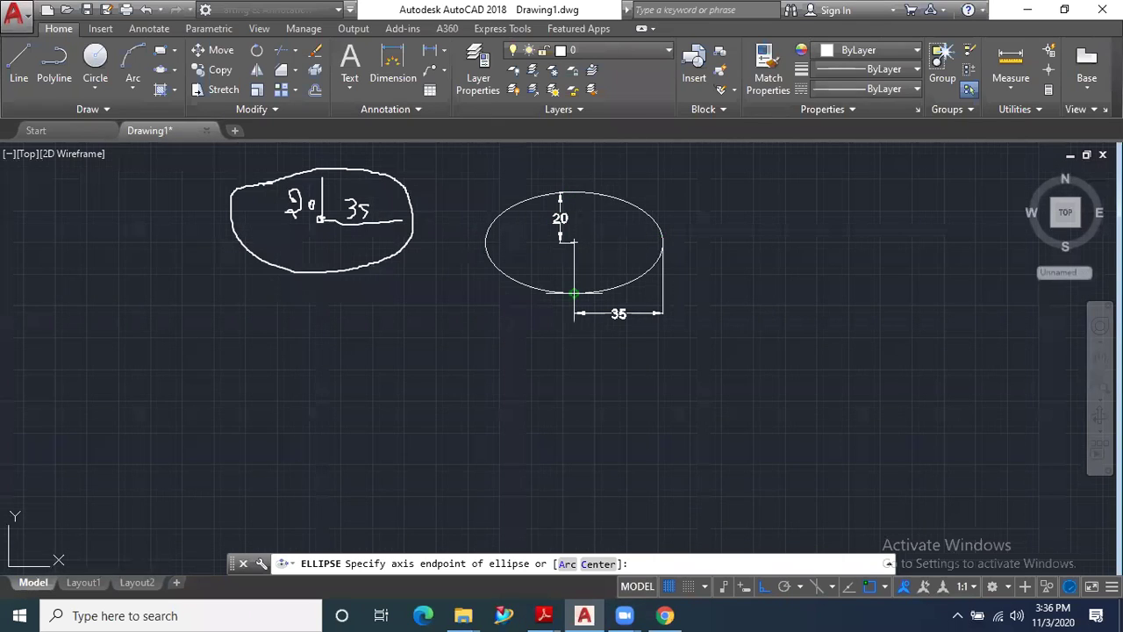
{"action": "left_click", "coordinate": [229, 431]}
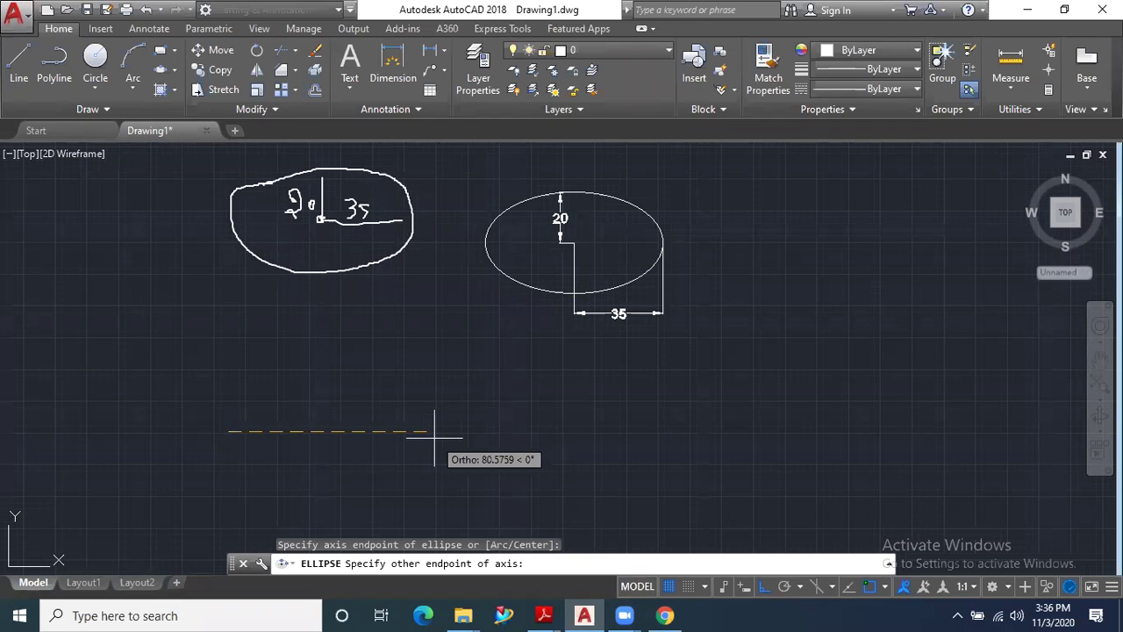
{"action": "type", "text": "35"}
{"action": "key", "text": "Return"}
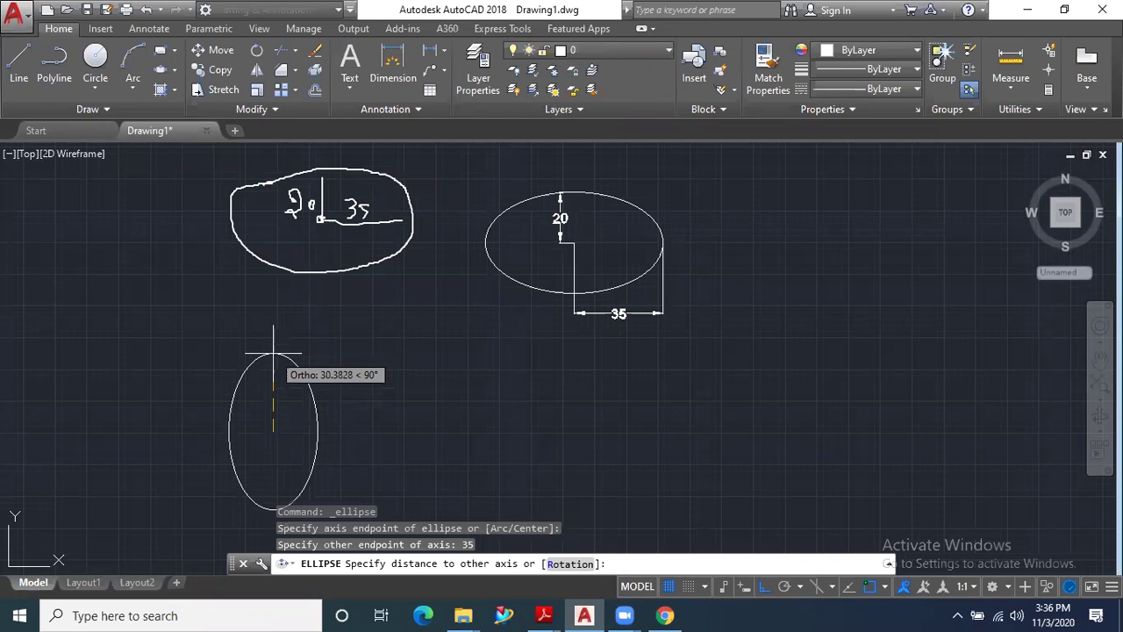
{"action": "type", "text": "20"}
{"action": "key", "text": "Return"}
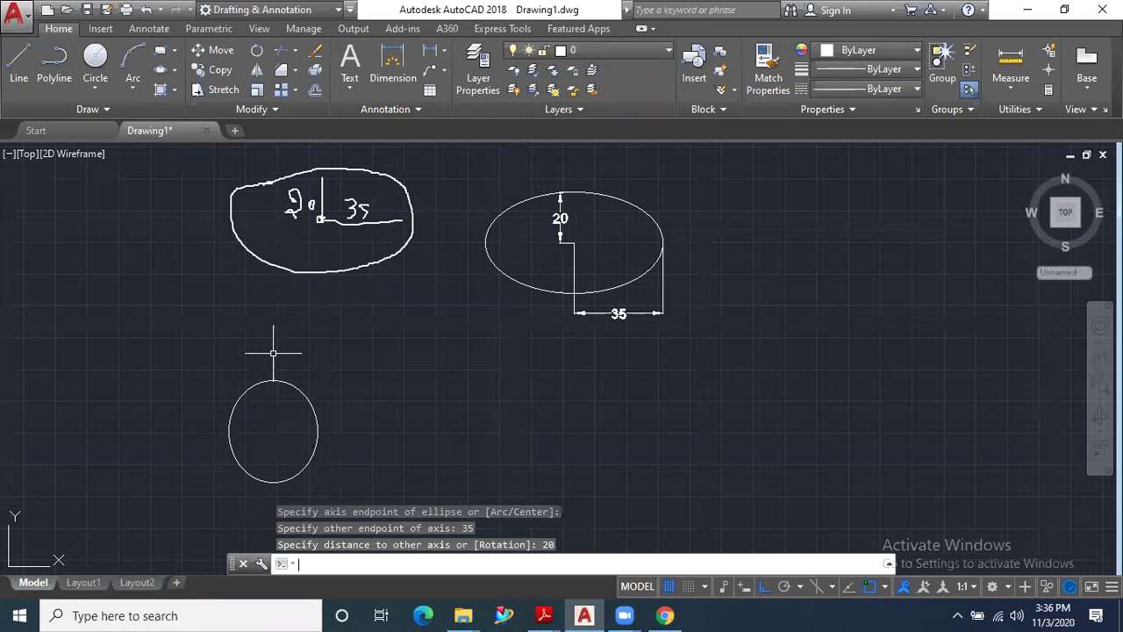
{"action": "scroll", "coordinate": [268, 434], "scroll_direction": "up", "scroll_amount": 1}
{"action": "scroll", "coordinate": [293, 343], "scroll_direction": "up", "scroll_amount": 1}
{"action": "scroll", "coordinate": [292, 344], "scroll_direction": "down", "scroll_amount": 1}
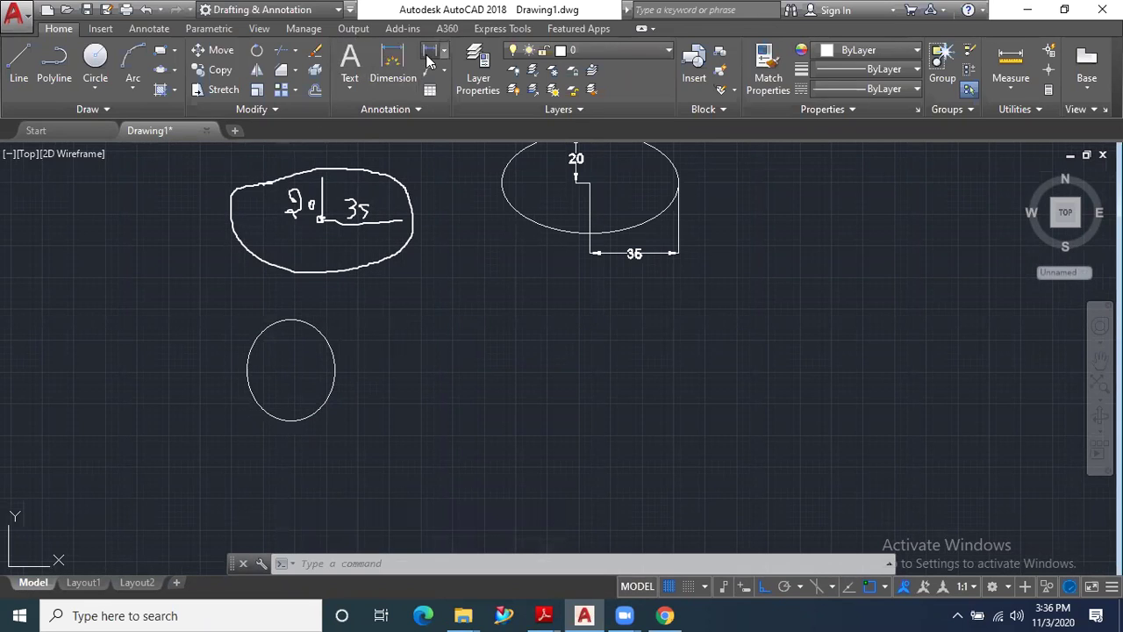
Dimension the lower ellipse: 35 across its width below, 20 from centre to top on the right.
{"action": "left_click", "coordinate": [424, 56]}
{"action": "left_click", "coordinate": [246, 369]}
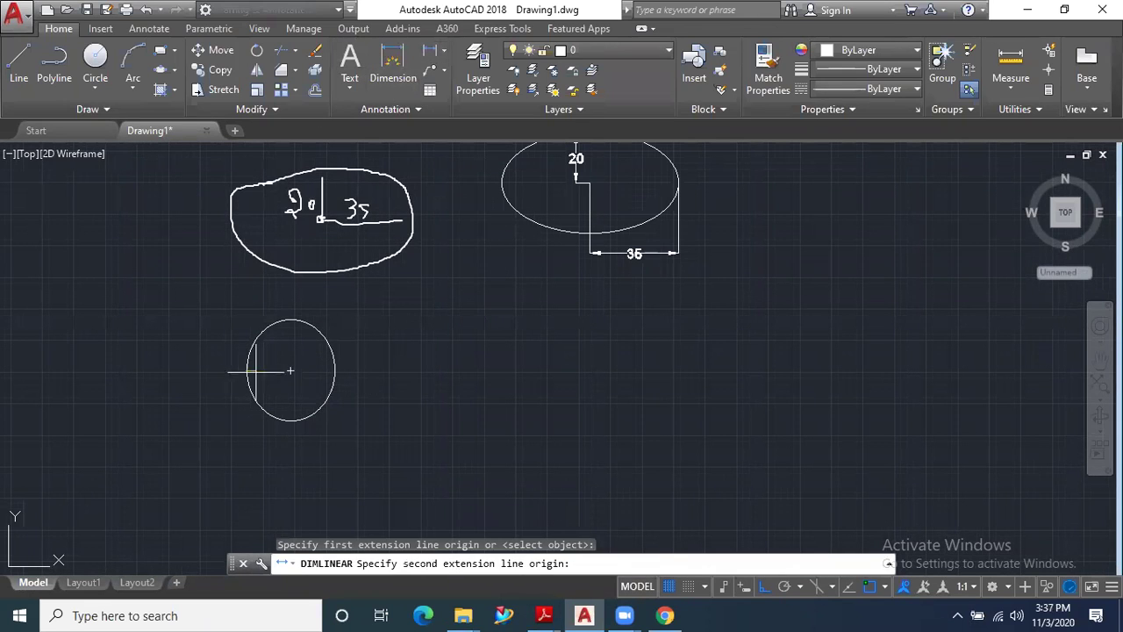
{"action": "left_click", "coordinate": [334, 369]}
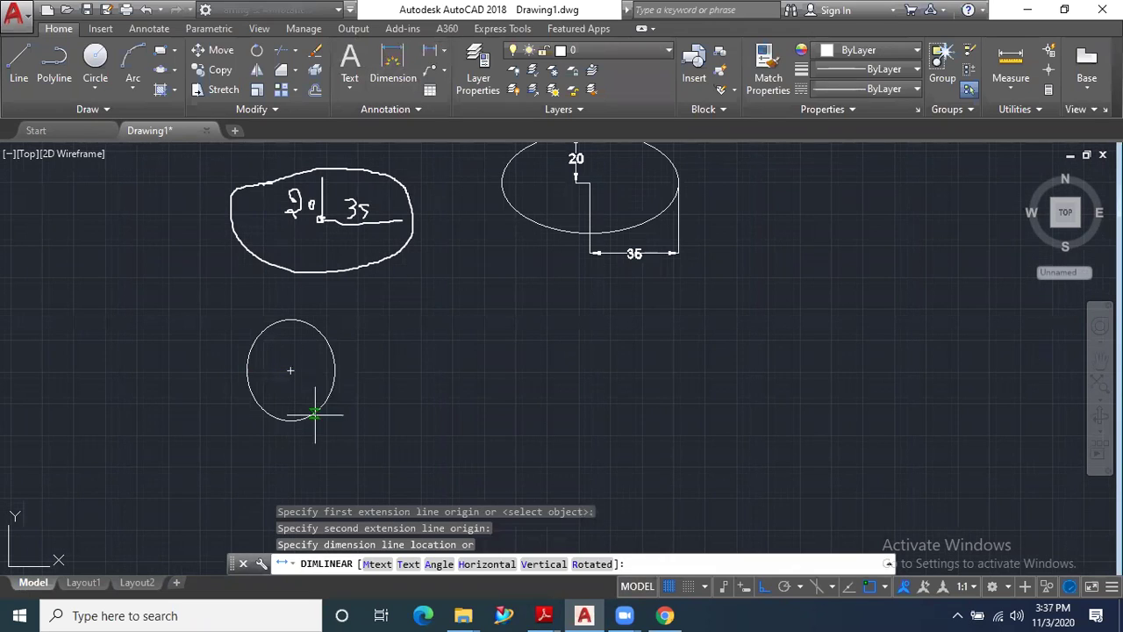
{"action": "left_click", "coordinate": [296, 448]}
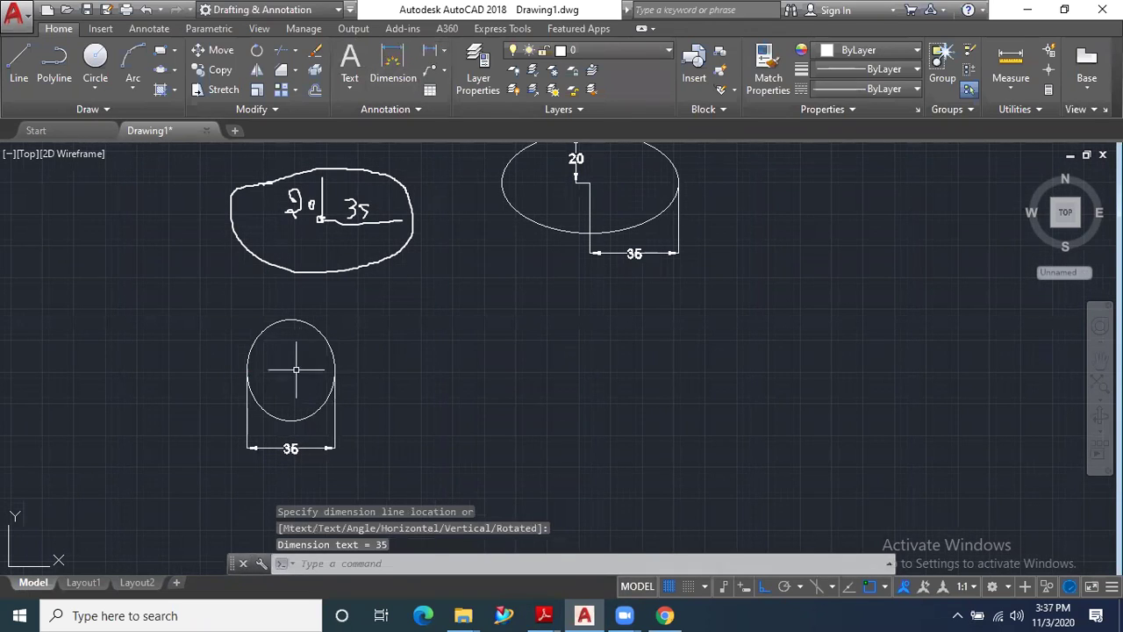
{"action": "left_click", "coordinate": [430, 50]}
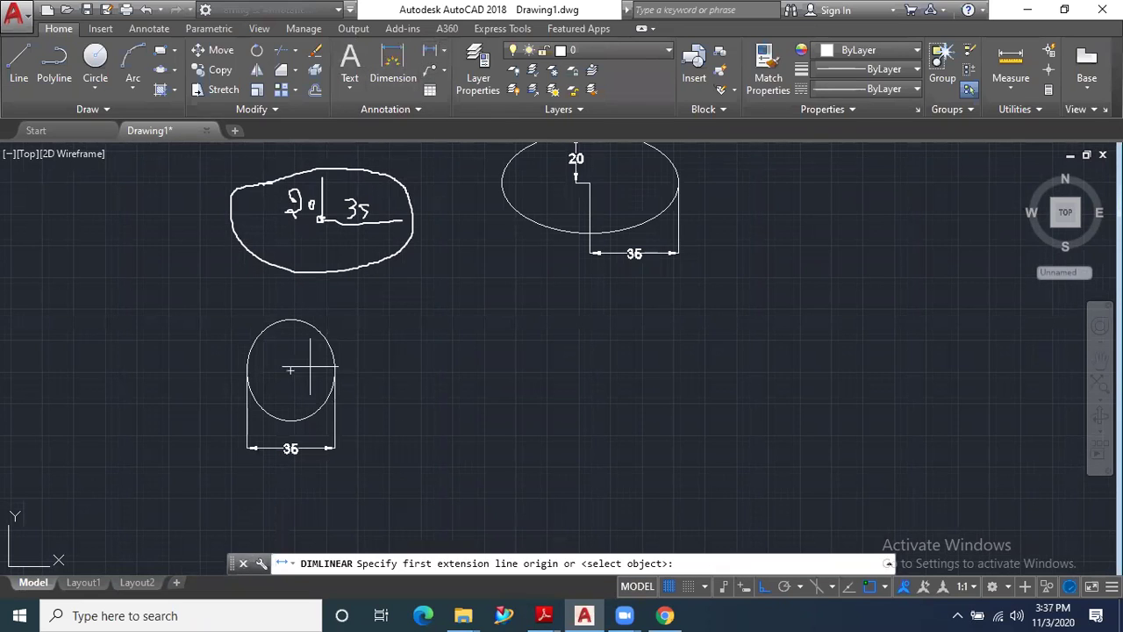
{"action": "left_click", "coordinate": [293, 364]}
{"action": "left_click", "coordinate": [293, 319]}
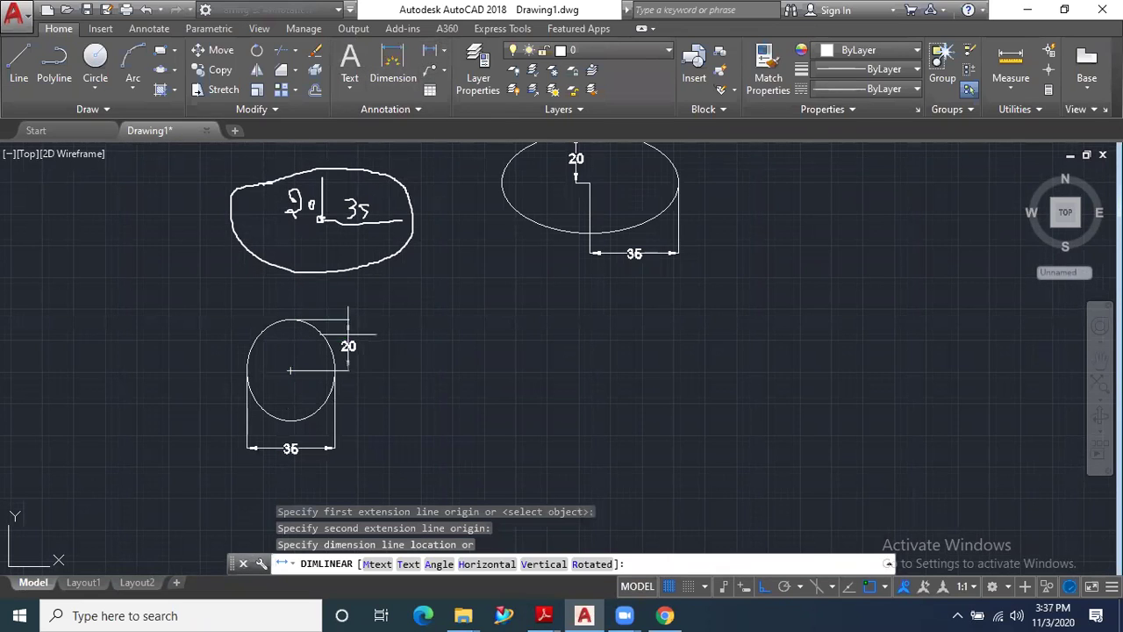
{"action": "left_click", "coordinate": [355, 338]}
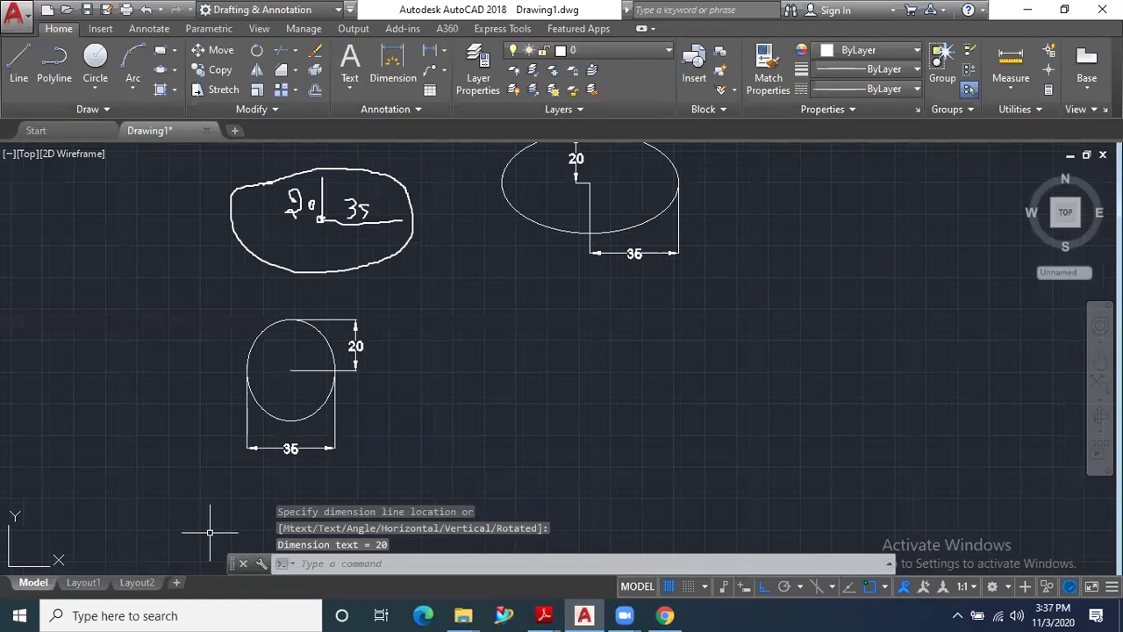
{"action": "left_click", "coordinate": [174, 70]}
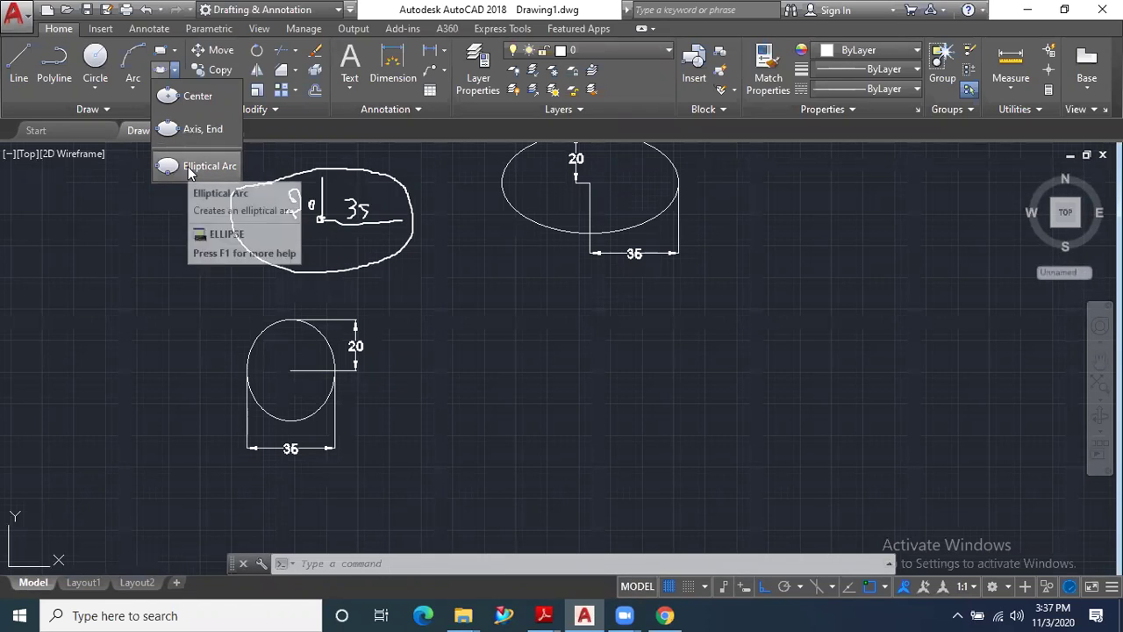
{"action": "mouse_move", "coordinate": [201, 166]}
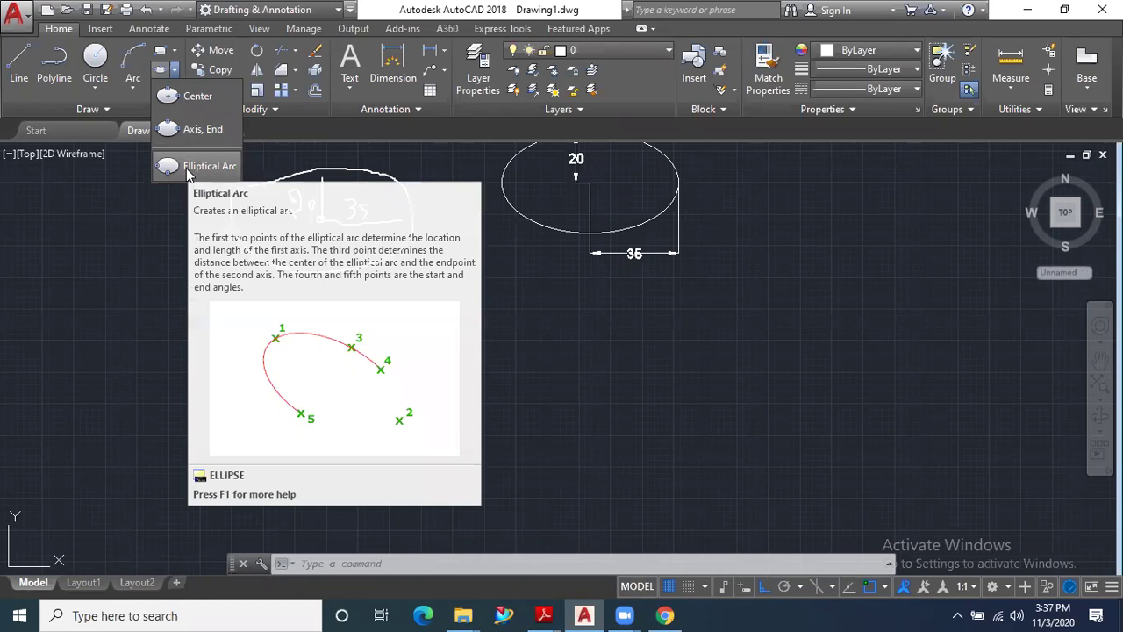
Draw an elliptical arc with a 35 axis and 20 other axis, open on its right side.
{"action": "left_click", "coordinate": [202, 166]}
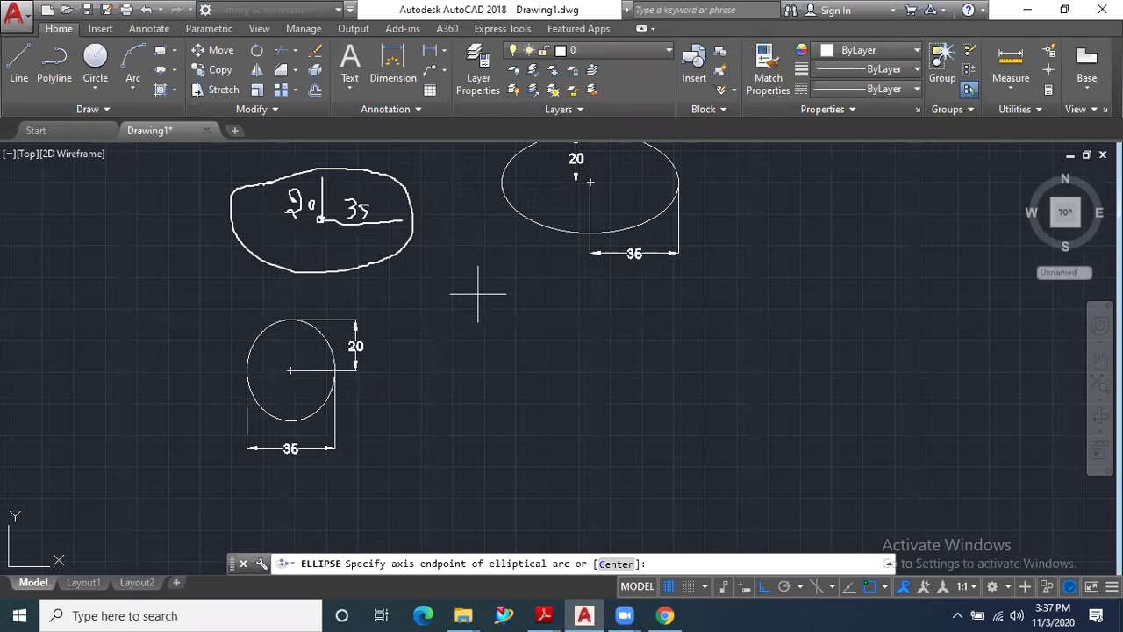
{"action": "left_click", "coordinate": [588, 373]}
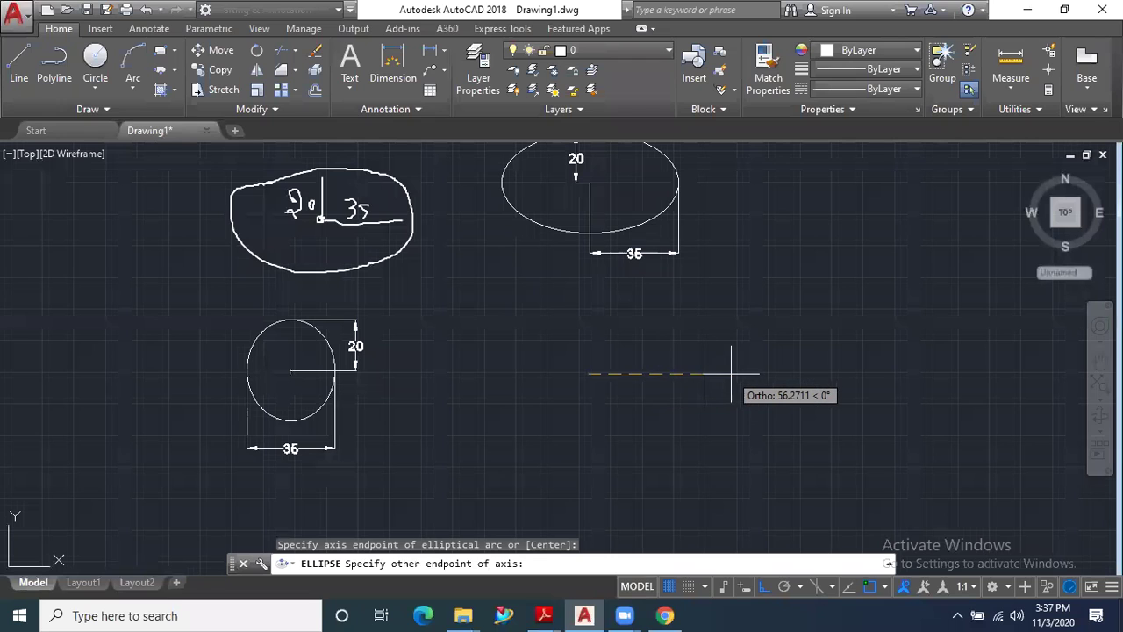
{"action": "type", "text": "35"}
{"action": "key", "text": "Return"}
{"action": "type", "text": "20"}
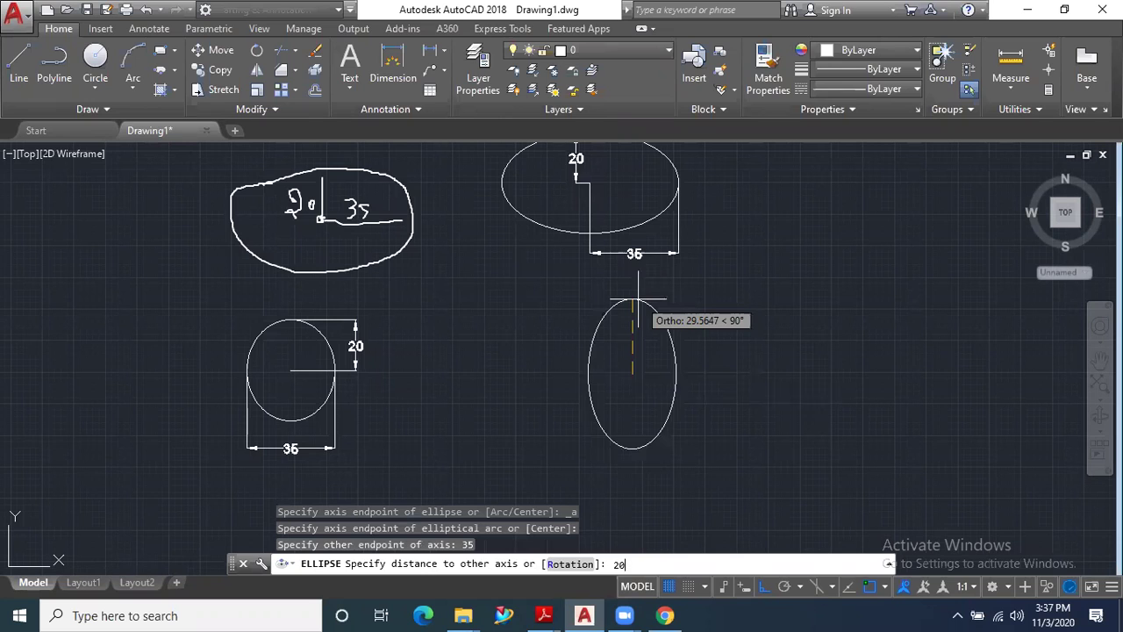
{"action": "key", "text": "Return"}
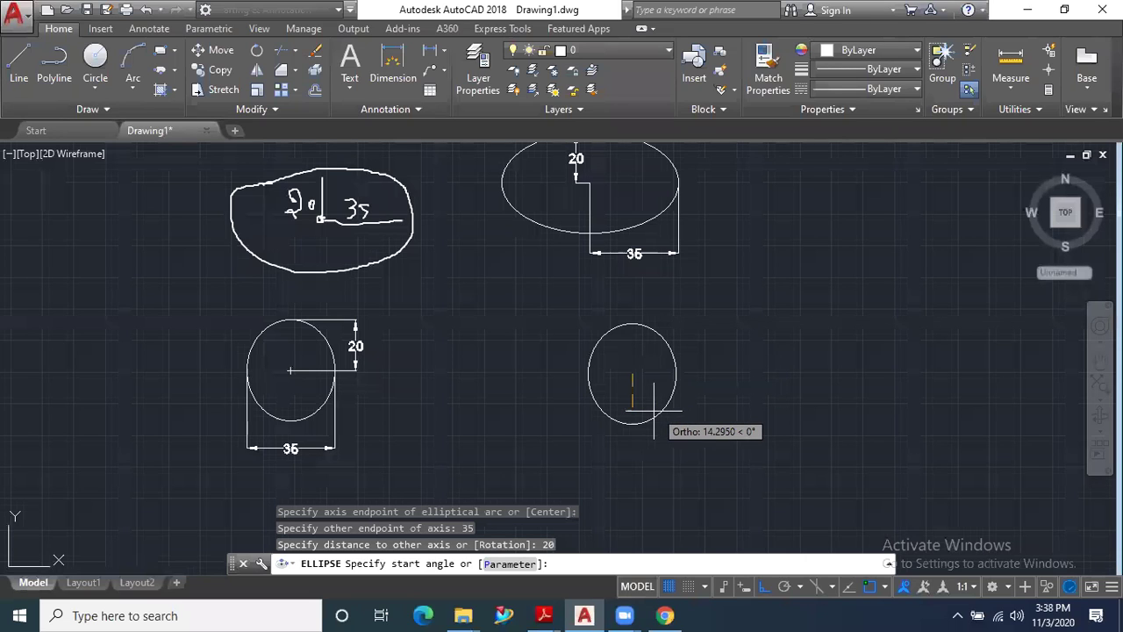
{"action": "key", "text": "F8"}
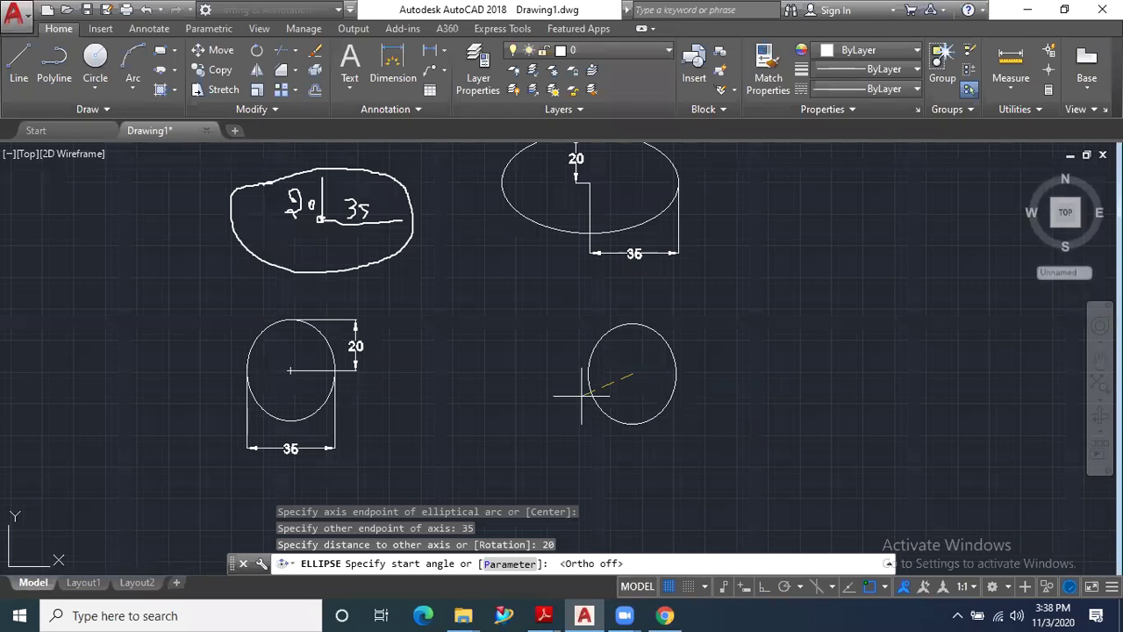
{"action": "left_click", "coordinate": [656, 332]}
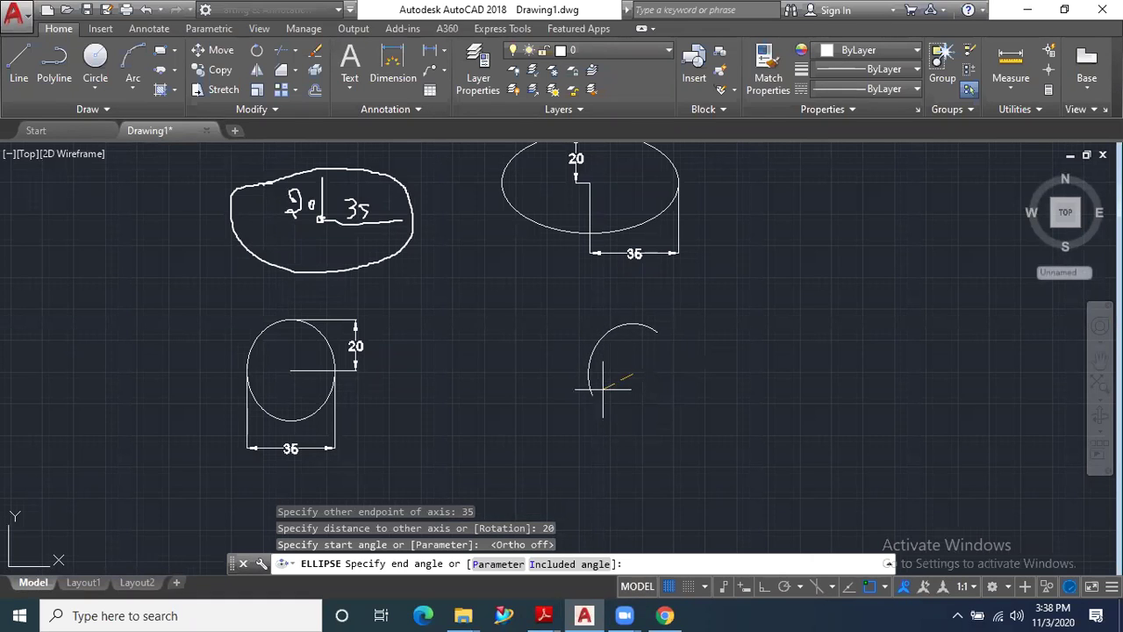
{"action": "left_click", "coordinate": [631, 432]}
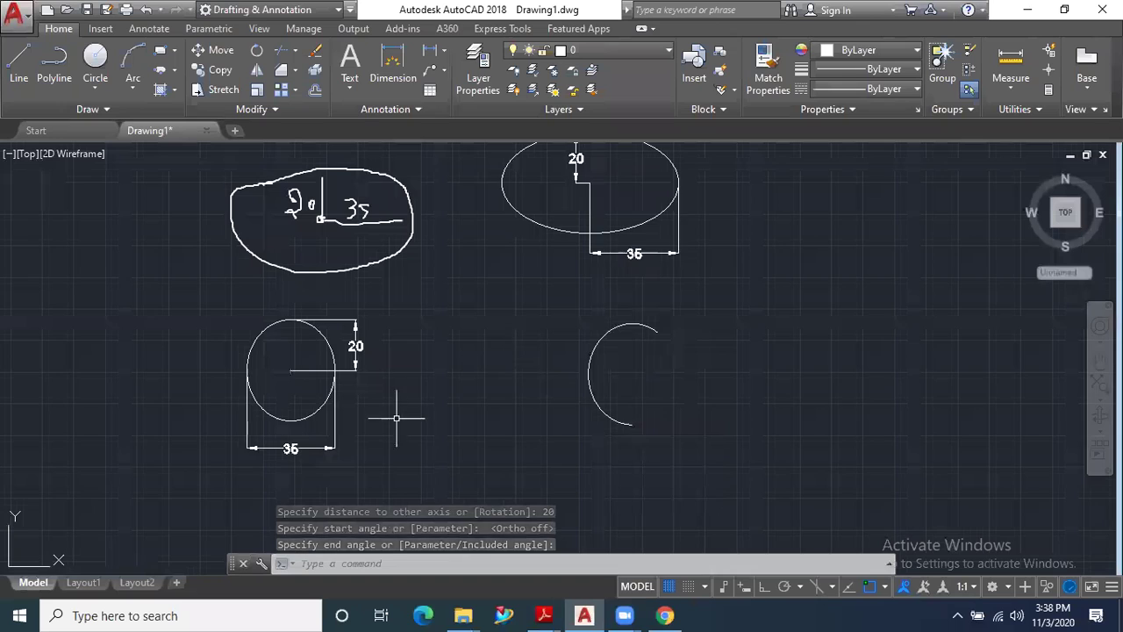
{"action": "scroll", "coordinate": [390, 411], "scroll_direction": "down", "scroll_amount": 2}
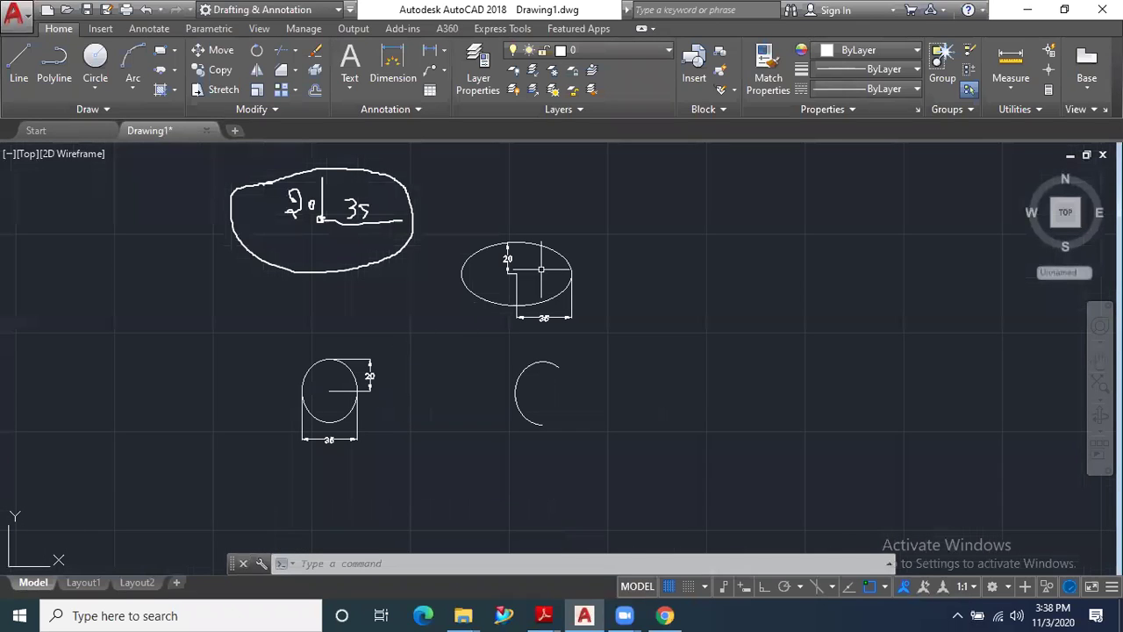
Zoom out and start a new rectangle beside the ellipses.
{"action": "scroll", "coordinate": [349, 318], "scroll_direction": "down", "scroll_amount": 2}
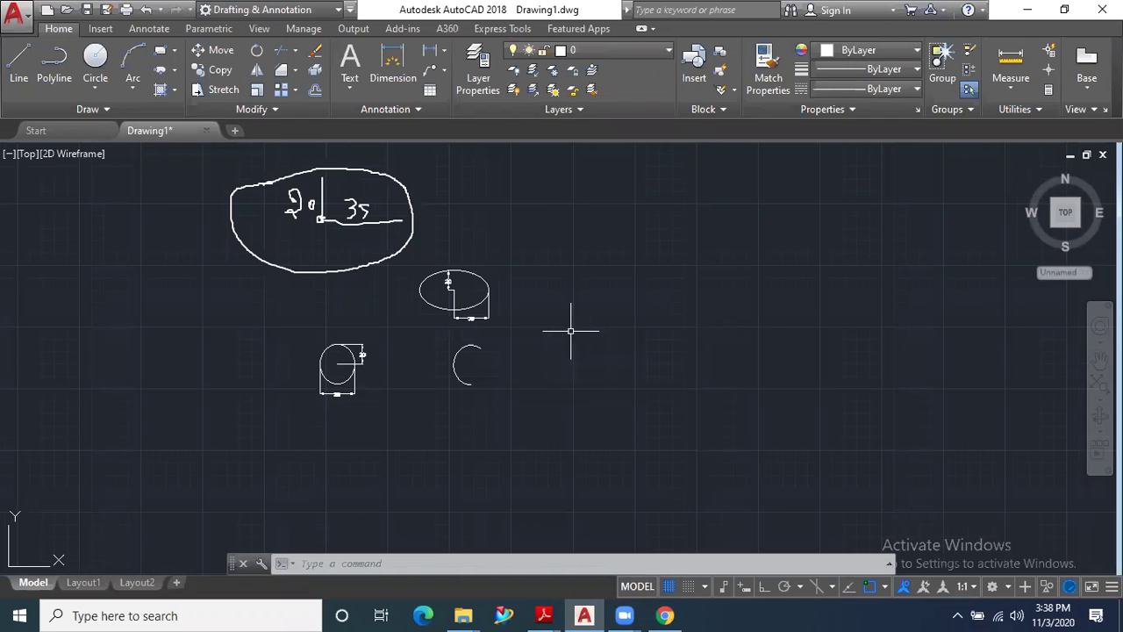
{"action": "left_click", "coordinate": [160, 57]}
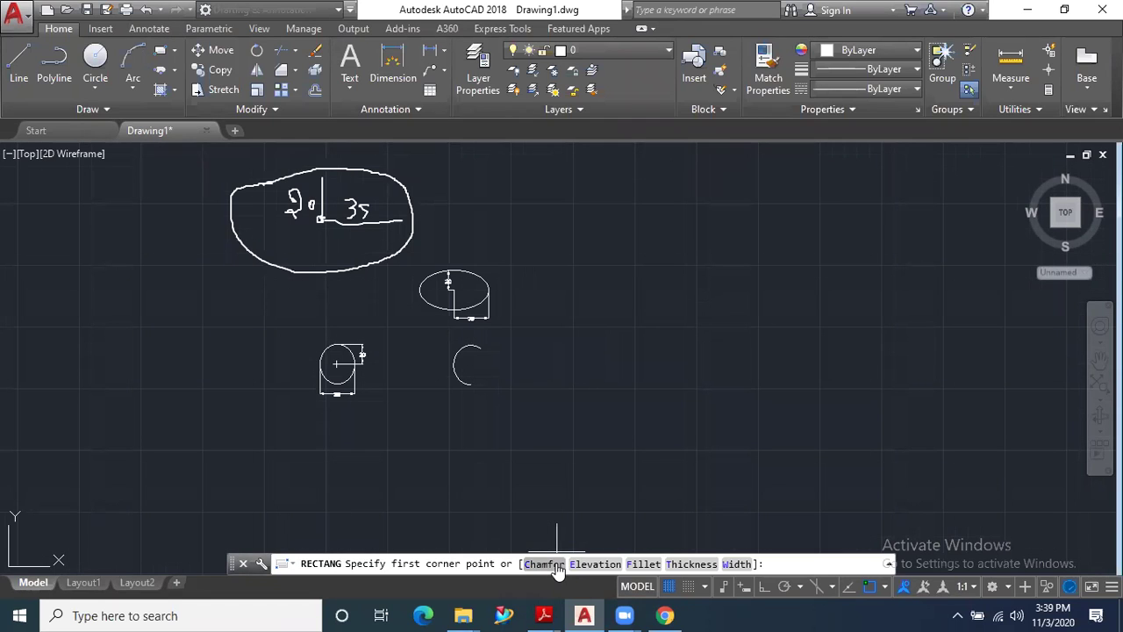
Draw a large rectangle at the upper right with radius-5 filleted corners.
{"action": "left_click", "coordinate": [556, 567]}
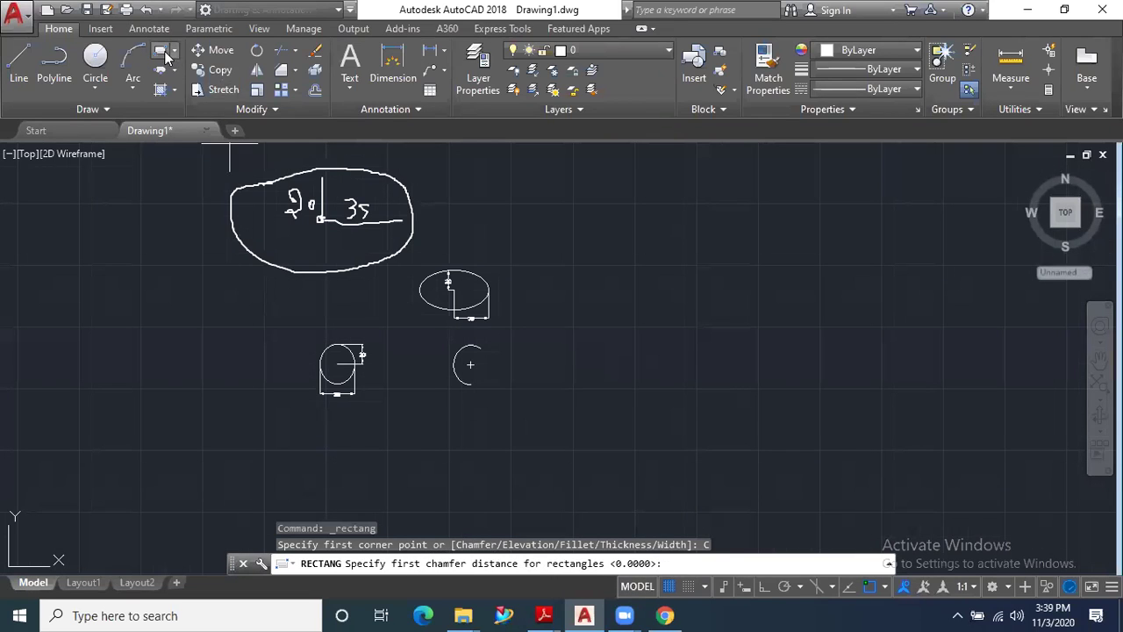
{"action": "left_click", "coordinate": [160, 54]}
{"action": "left_click", "coordinate": [645, 563]}
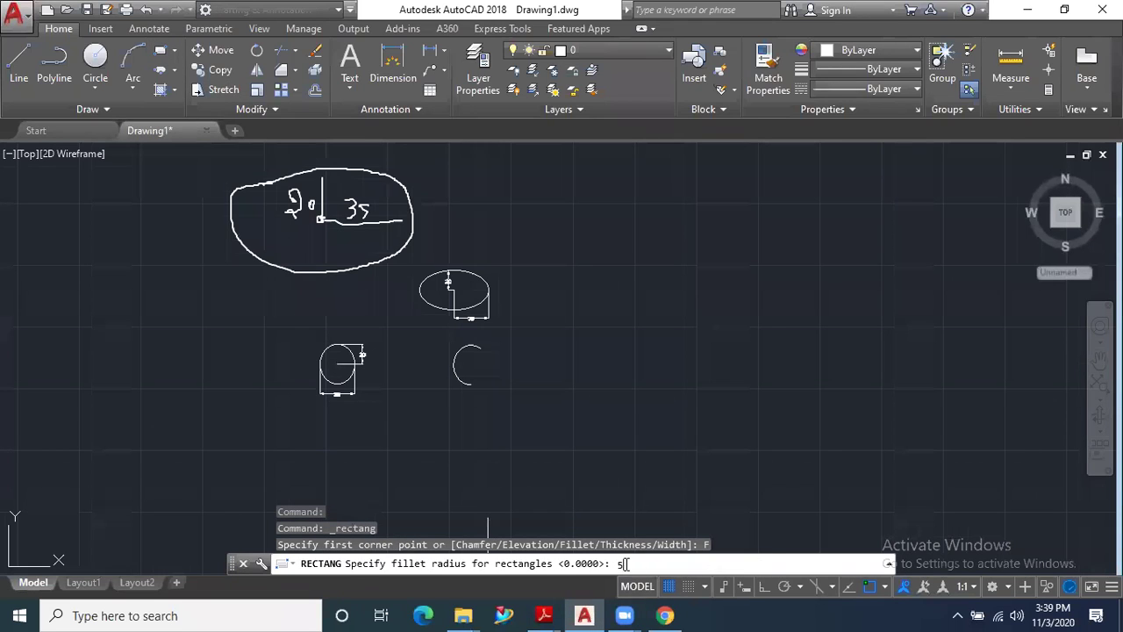
{"action": "type", "text": "5"}
{"action": "key", "text": "Return"}
{"action": "left_click", "coordinate": [568, 240]}
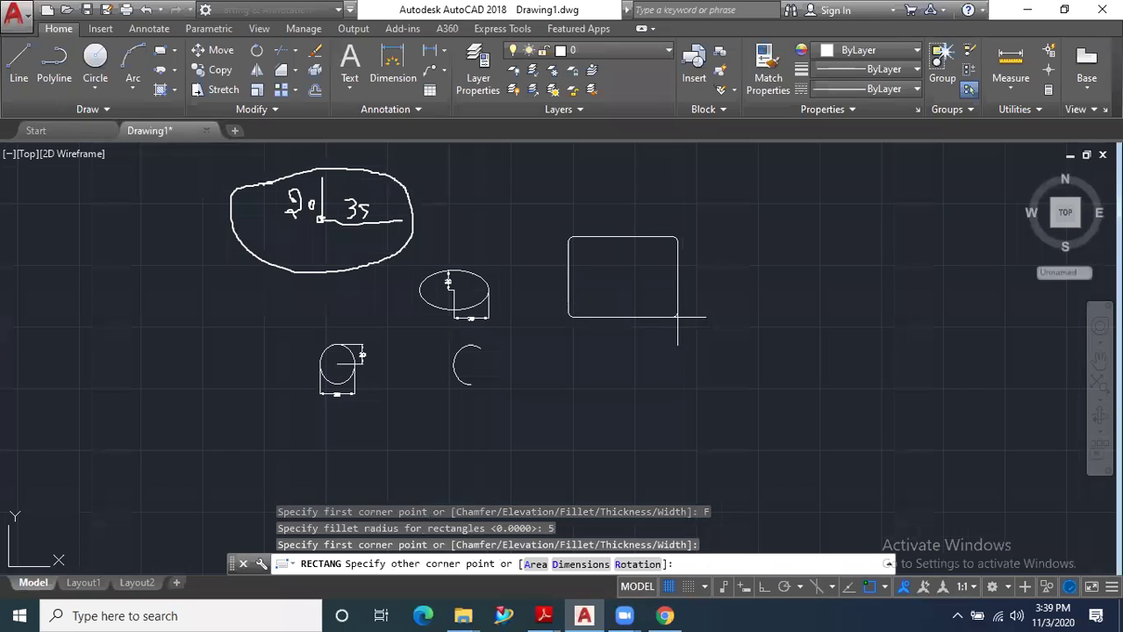
{"action": "scroll", "coordinate": [673, 318], "scroll_direction": "up", "scroll_amount": 2}
{"action": "left_click", "coordinate": [670, 310]}
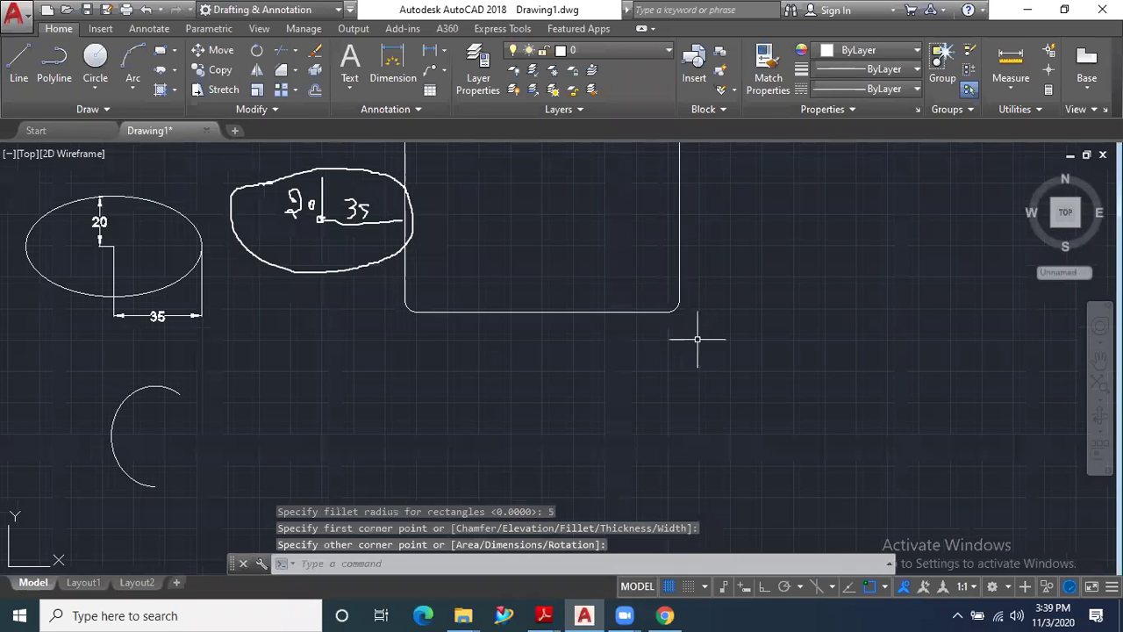
{"action": "scroll", "coordinate": [669, 310], "scroll_direction": "down", "scroll_amount": 2}
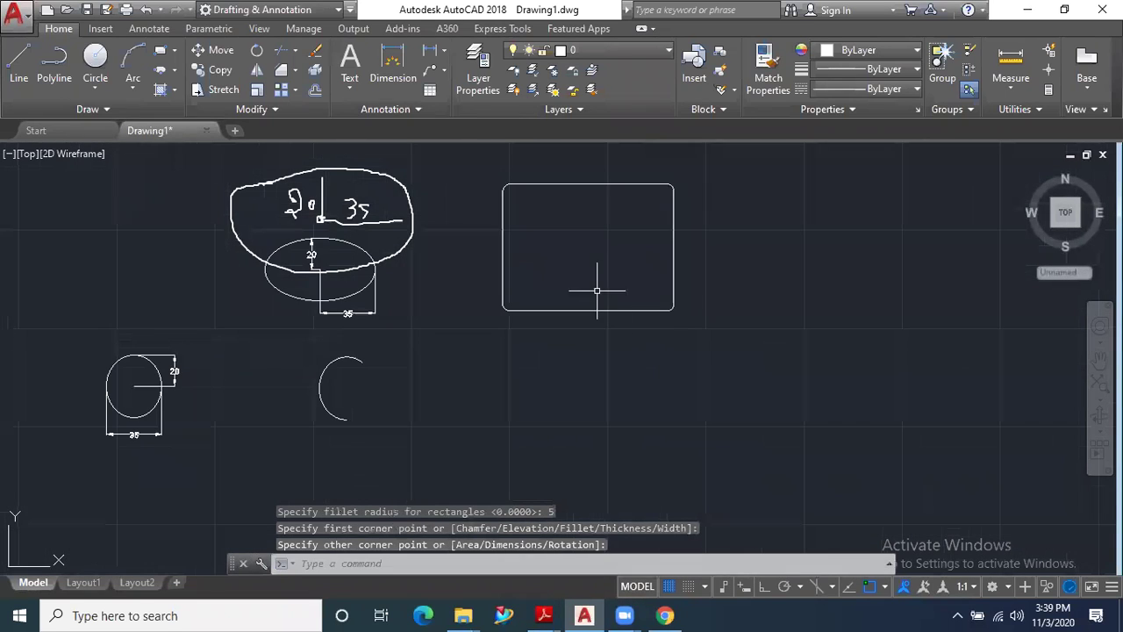
Draw a second rounded rectangle below it, 25 long by 40 wide, using the Dimensions option.
{"action": "left_click", "coordinate": [161, 54]}
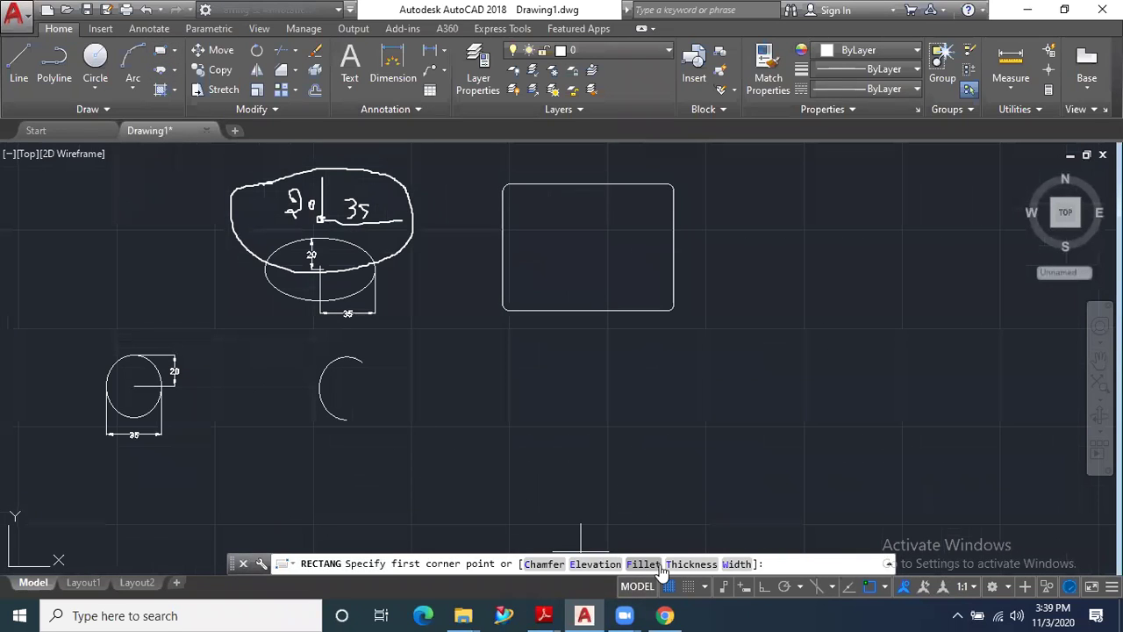
{"action": "left_click", "coordinate": [531, 381]}
{"action": "type", "text": "d"}
{"action": "key", "text": "Return"}
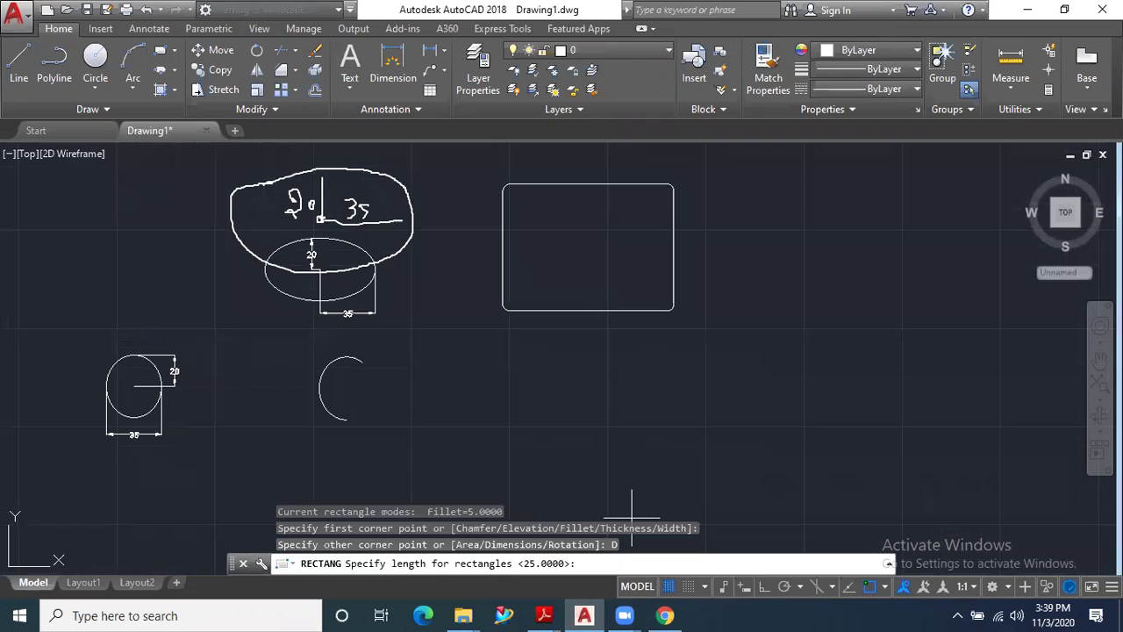
{"action": "key", "text": "Return"}
{"action": "key", "text": "Return"}
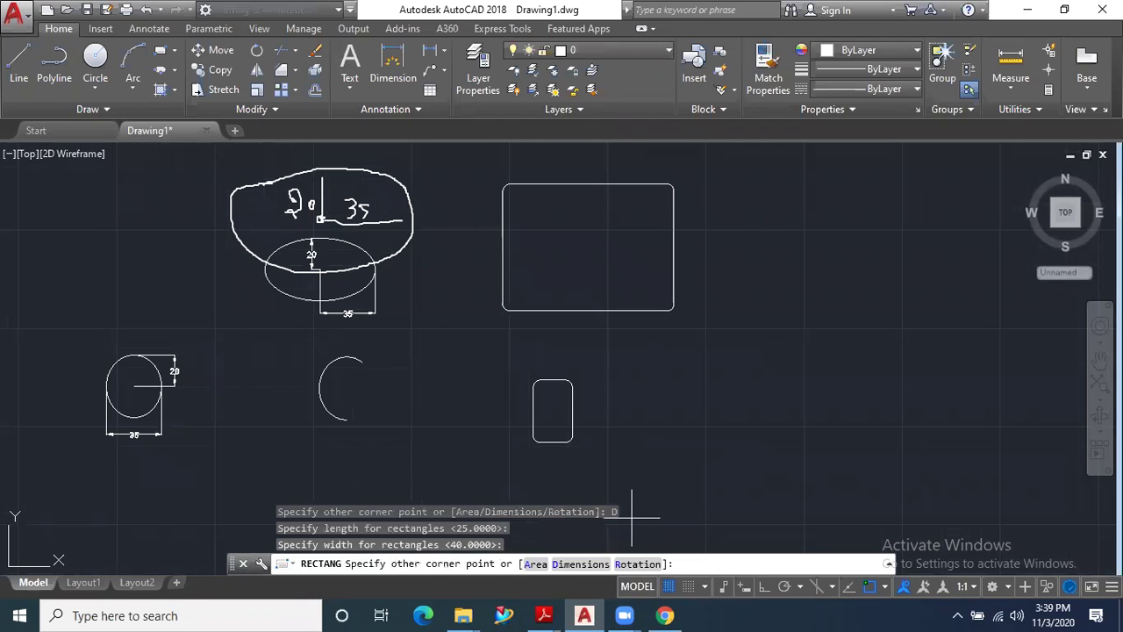
{"action": "left_click", "coordinate": [660, 395]}
{"action": "scroll", "coordinate": [547, 411], "scroll_direction": "up", "scroll_amount": 2}
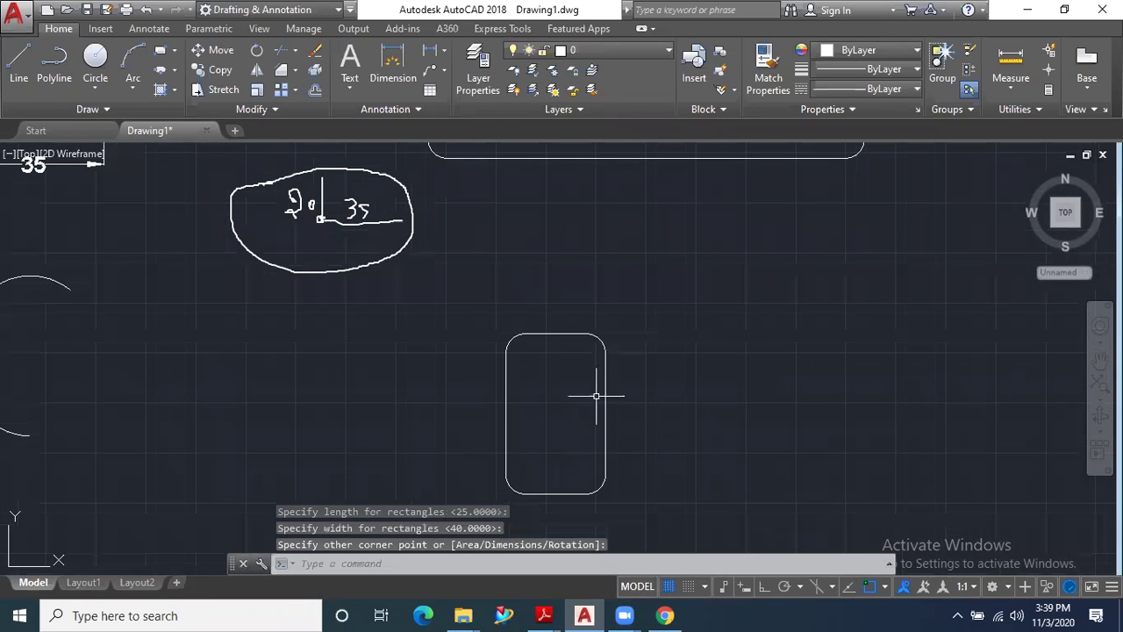
{"action": "scroll", "coordinate": [598, 335], "scroll_direction": "up", "scroll_amount": 3}
{"action": "scroll", "coordinate": [606, 374], "scroll_direction": "down", "scroll_amount": 3}
{"action": "scroll", "coordinate": [588, 368], "scroll_direction": "down", "scroll_amount": 3}
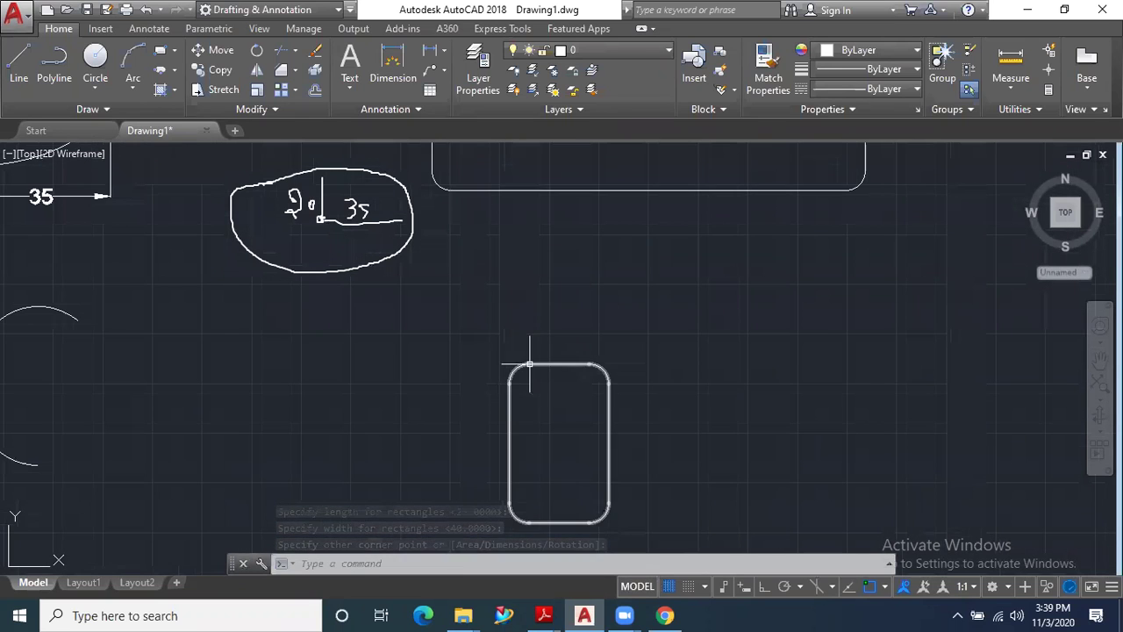
{"action": "scroll", "coordinate": [565, 348], "scroll_direction": "down", "scroll_amount": 2}
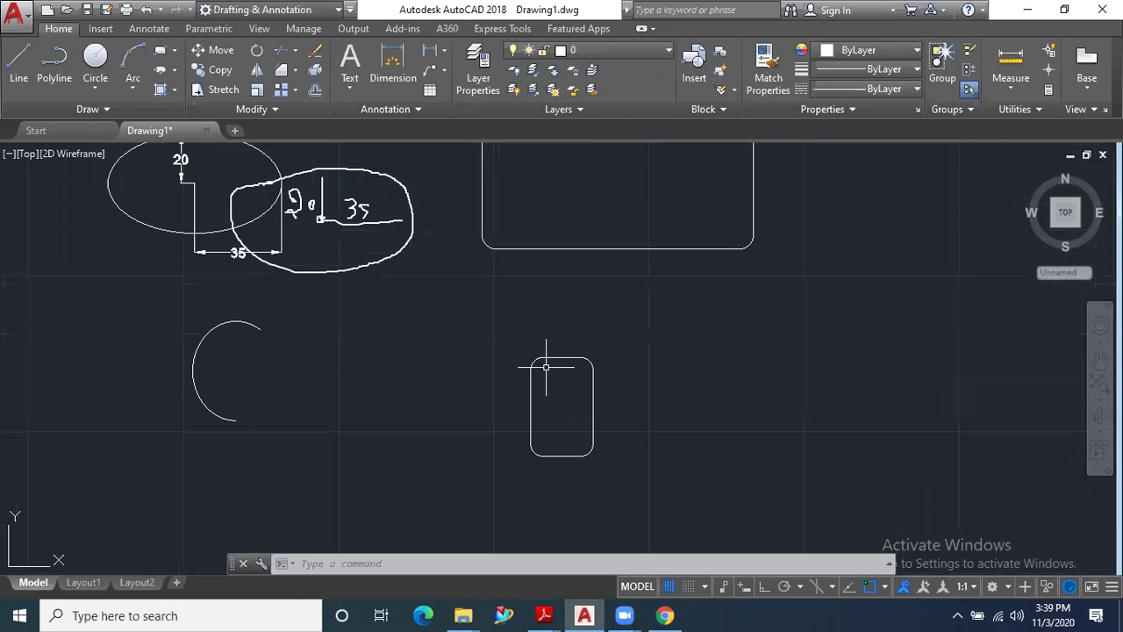
{"action": "left_click", "coordinate": [164, 53]}
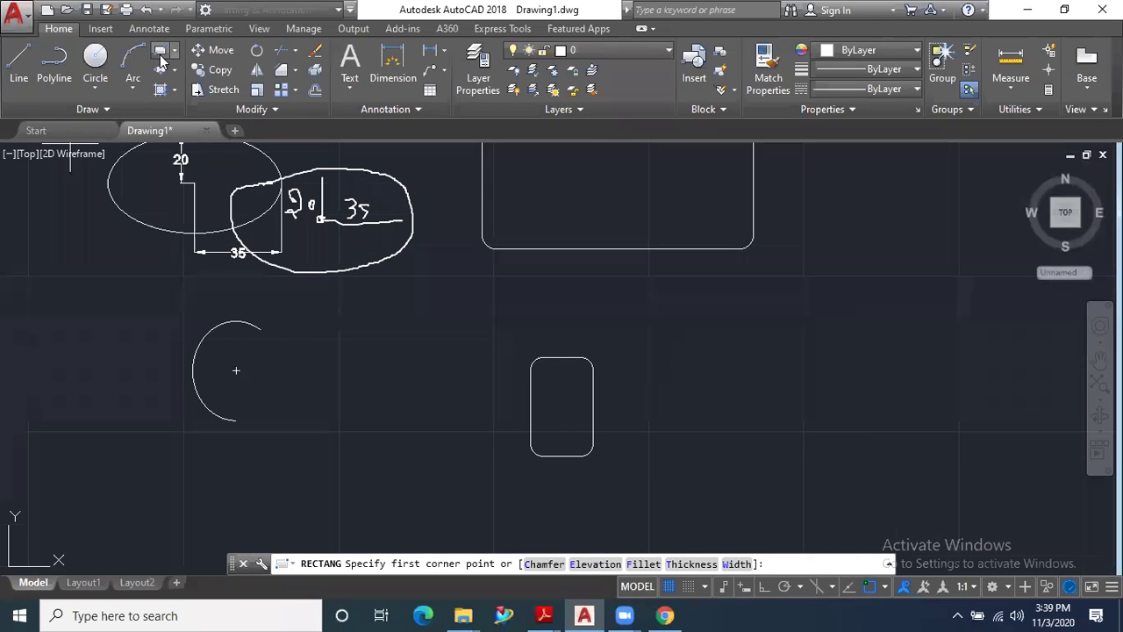
Reset the fillet radius to 0 and draw a sharp-cornered rectangle beside the small rounded one.
{"action": "left_click", "coordinate": [643, 563]}
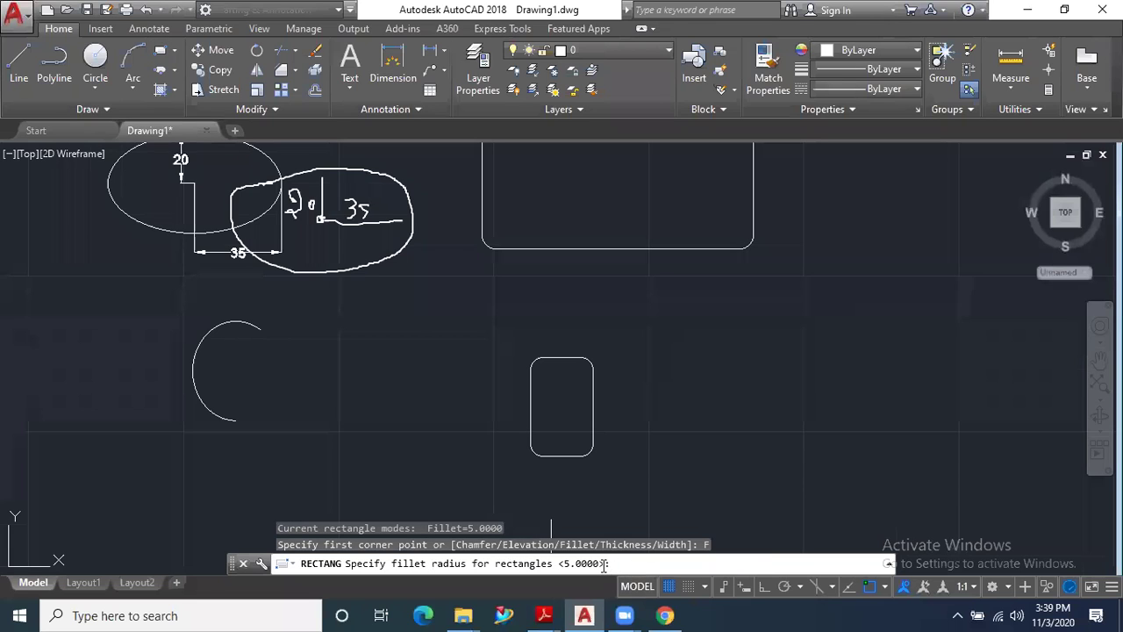
{"action": "type", "text": "0"}
{"action": "key", "text": "Return"}
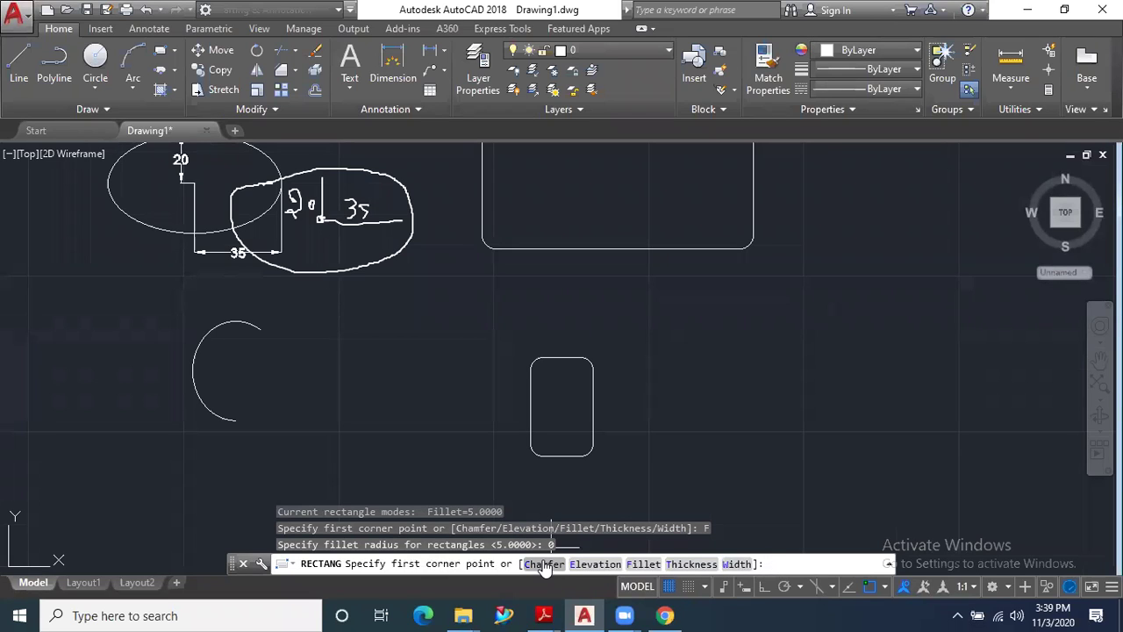
{"action": "left_click", "coordinate": [664, 316]}
{"action": "left_click", "coordinate": [806, 422]}
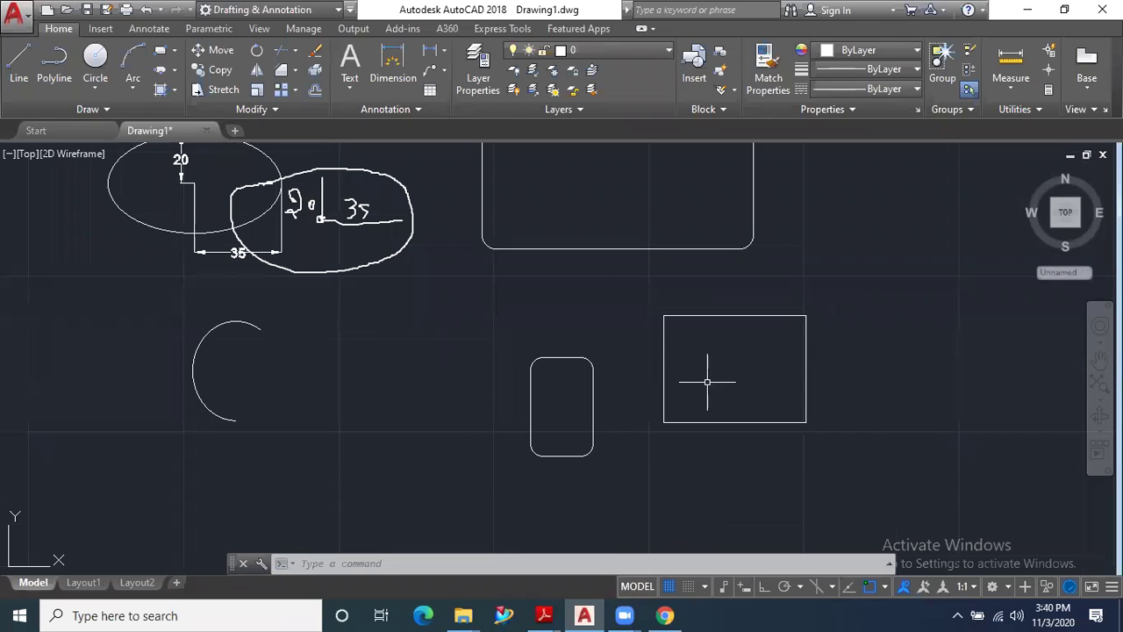
{"action": "scroll", "coordinate": [566, 324], "scroll_direction": "down", "scroll_amount": 3}
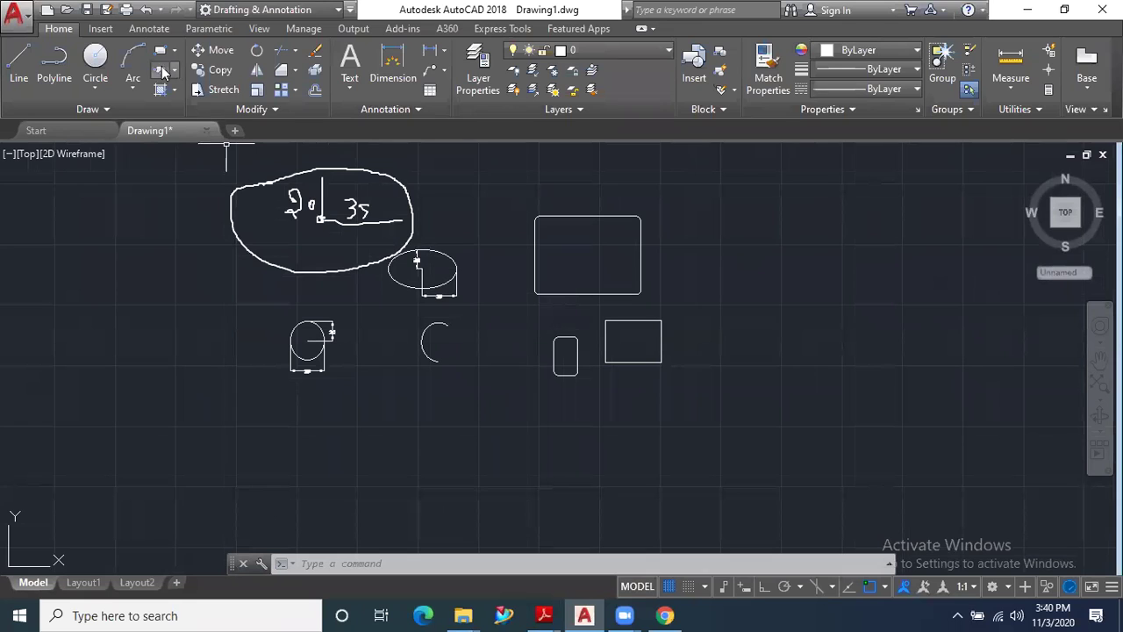